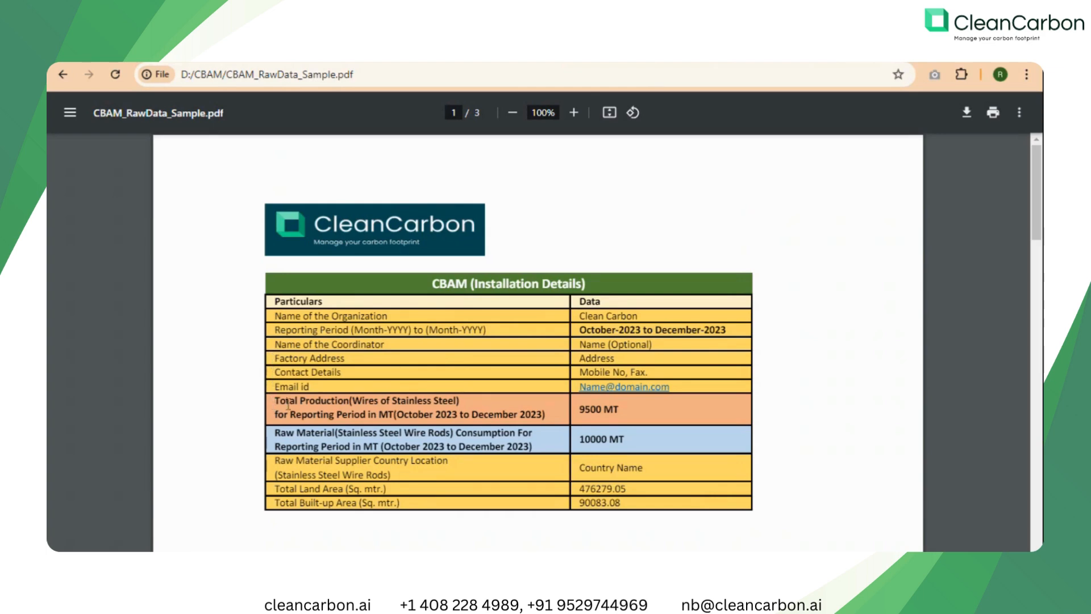
Review the total production and raw material consumption entries in the CBAM installation details table.
{"action": "left_click_drag", "start_coordinate": [275, 405], "coordinate": [463, 405]}
{"action": "left_click_drag", "start_coordinate": [579, 410], "coordinate": [618, 409]}
{"action": "left_click_drag", "start_coordinate": [275, 433], "coordinate": [454, 433]}
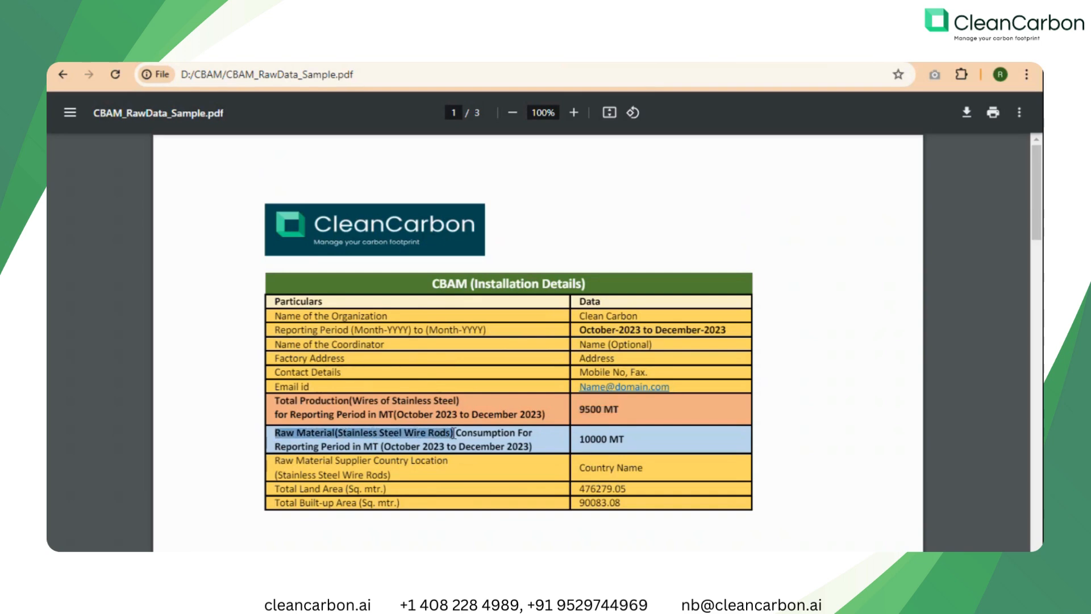
{"action": "left_click_drag", "start_coordinate": [626, 439], "coordinate": [582, 439]}
{"action": "left_click", "coordinate": [647, 438]}
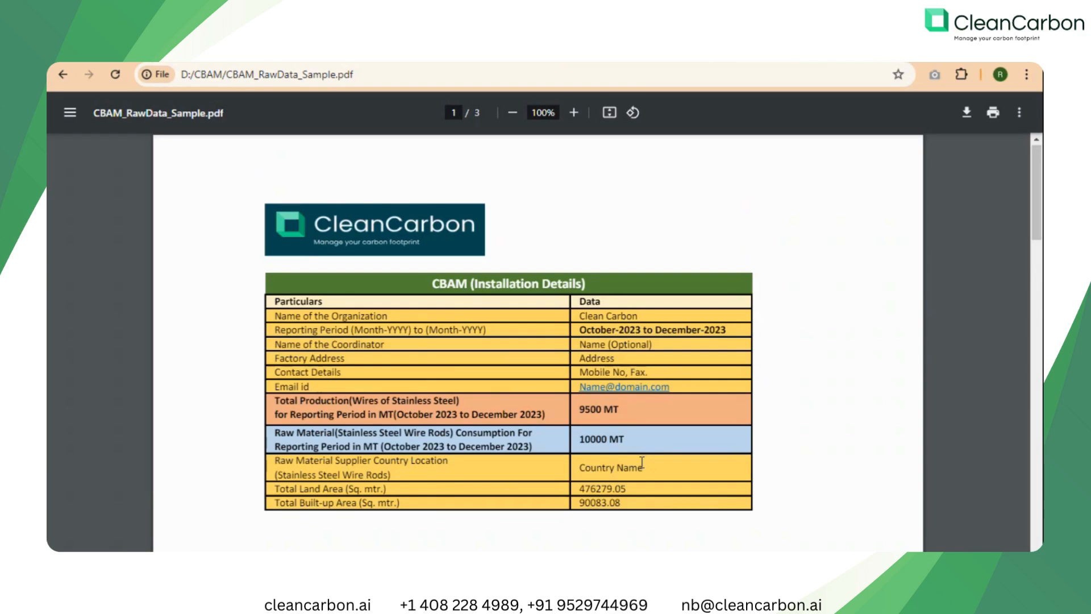
Review the HSD, PNG and other fuel consumption tables in the raw data PDF and continue towards its last page.
{"action": "scroll", "coordinate": [642, 463], "scroll_direction": "down", "scroll_amount": 10}
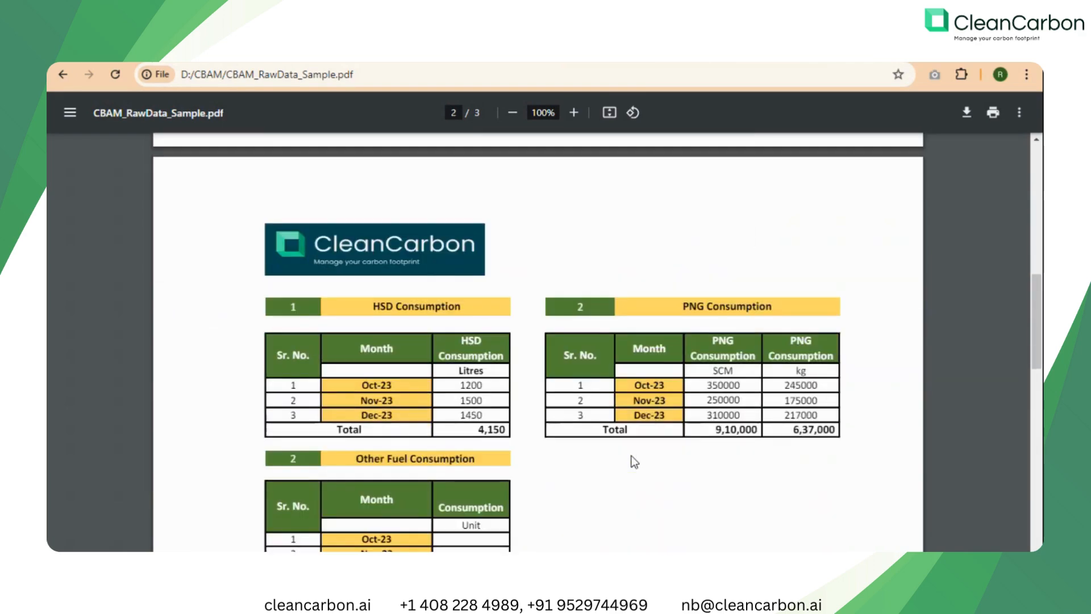
{"action": "scroll", "coordinate": [632, 456], "scroll_direction": "down", "scroll_amount": 2}
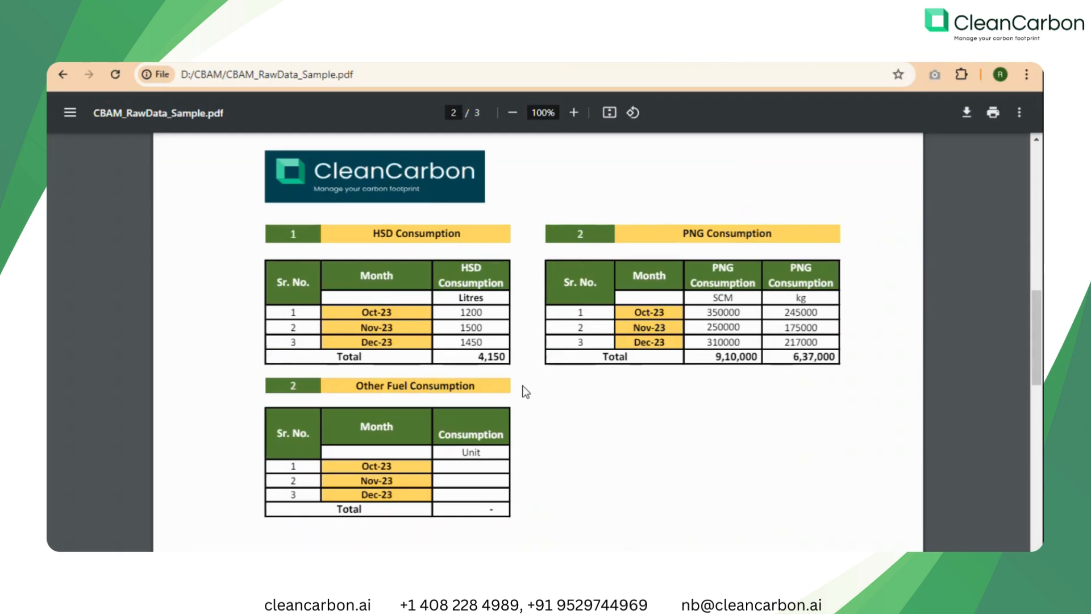
{"action": "left_click_drag", "start_coordinate": [371, 234], "coordinate": [466, 236]}
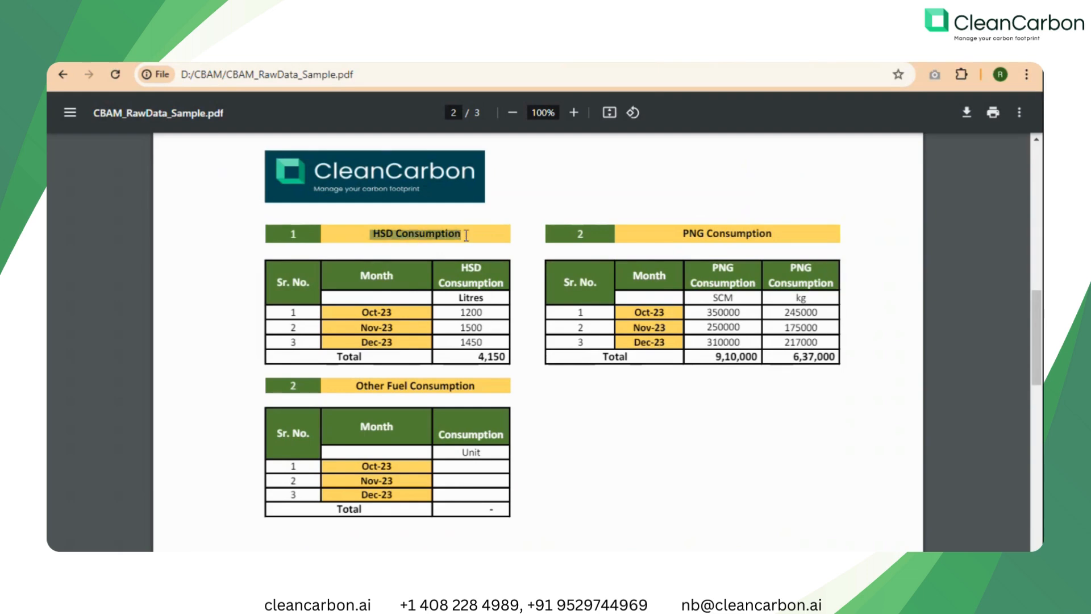
{"action": "left_click", "coordinate": [520, 255]}
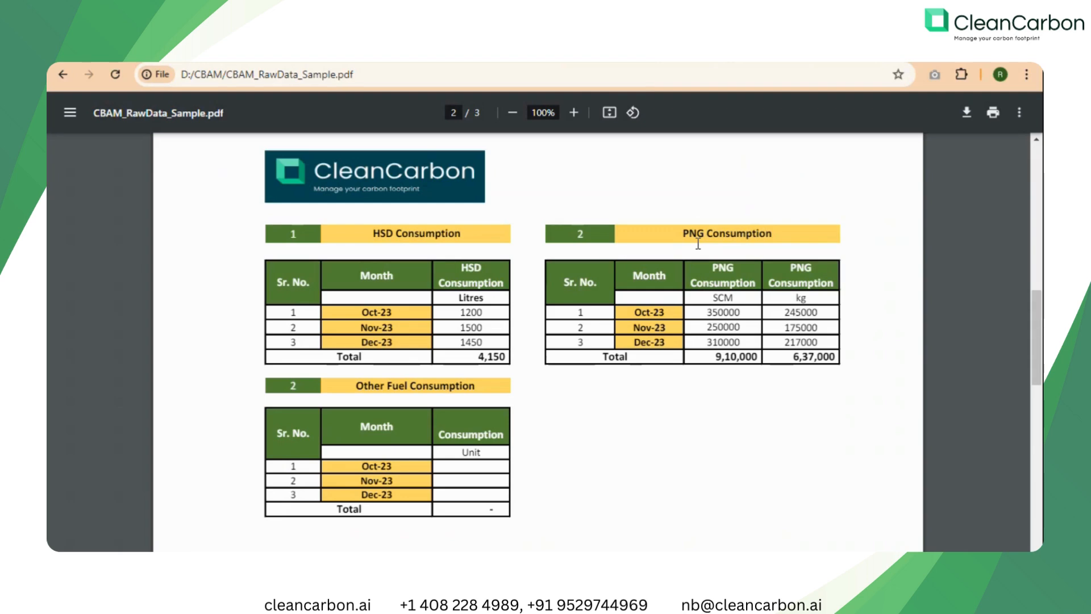
{"action": "left_click_drag", "start_coordinate": [684, 236], "coordinate": [797, 234]}
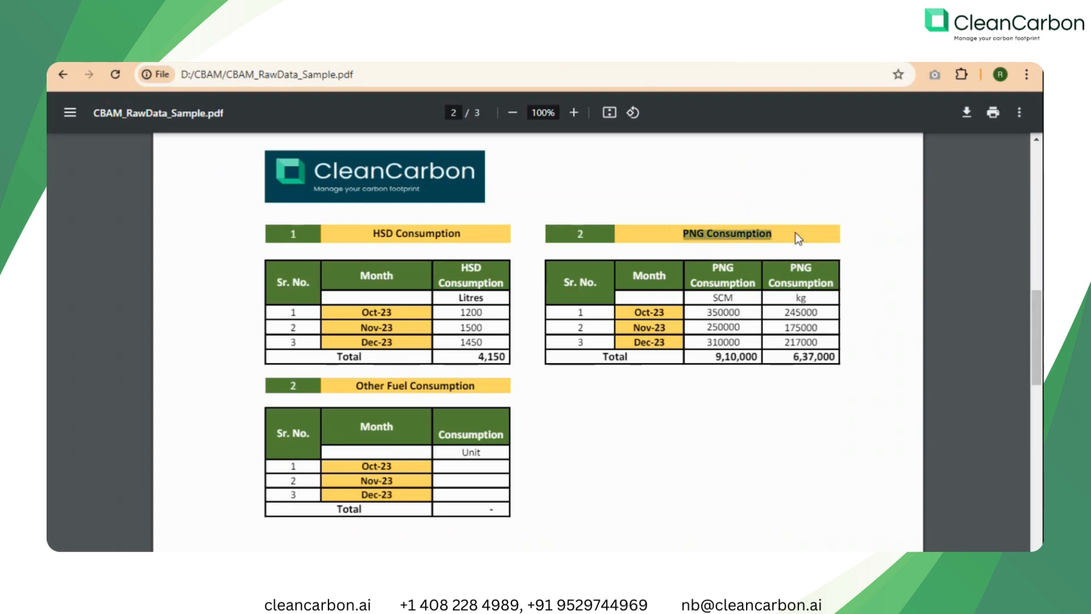
{"action": "left_click", "coordinate": [836, 237]}
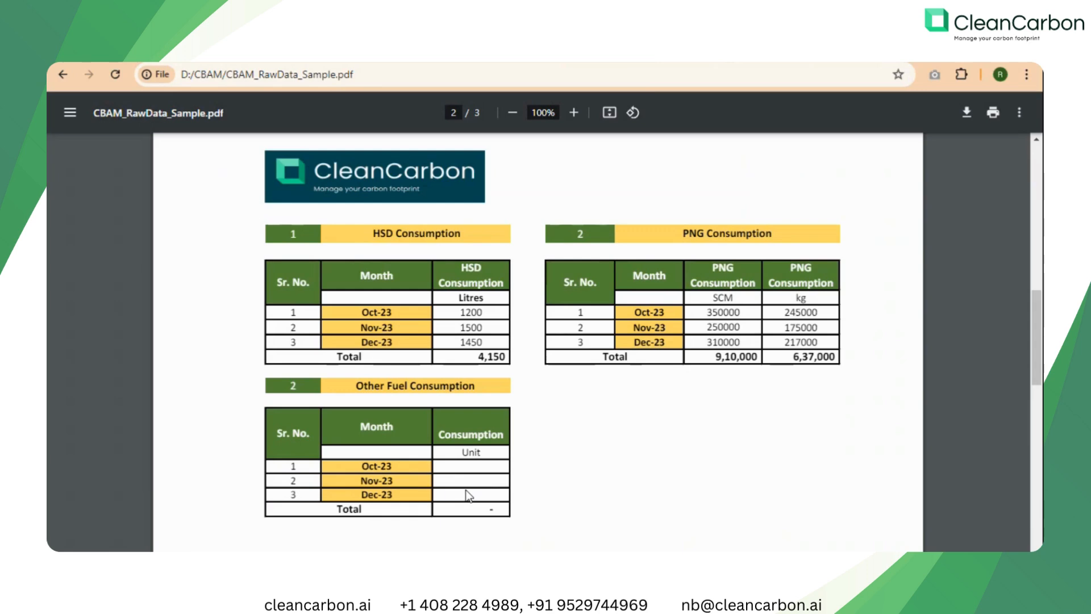
{"action": "scroll", "coordinate": [569, 477], "scroll_direction": "down", "scroll_amount": 6}
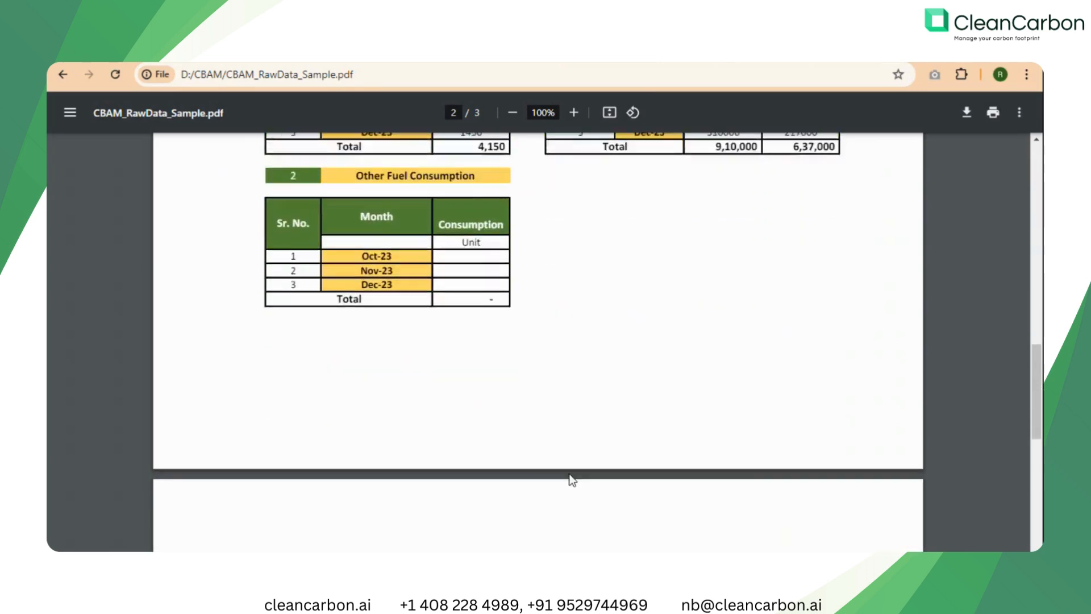
{"action": "scroll", "coordinate": [570, 474], "scroll_direction": "down", "scroll_amount": 4}
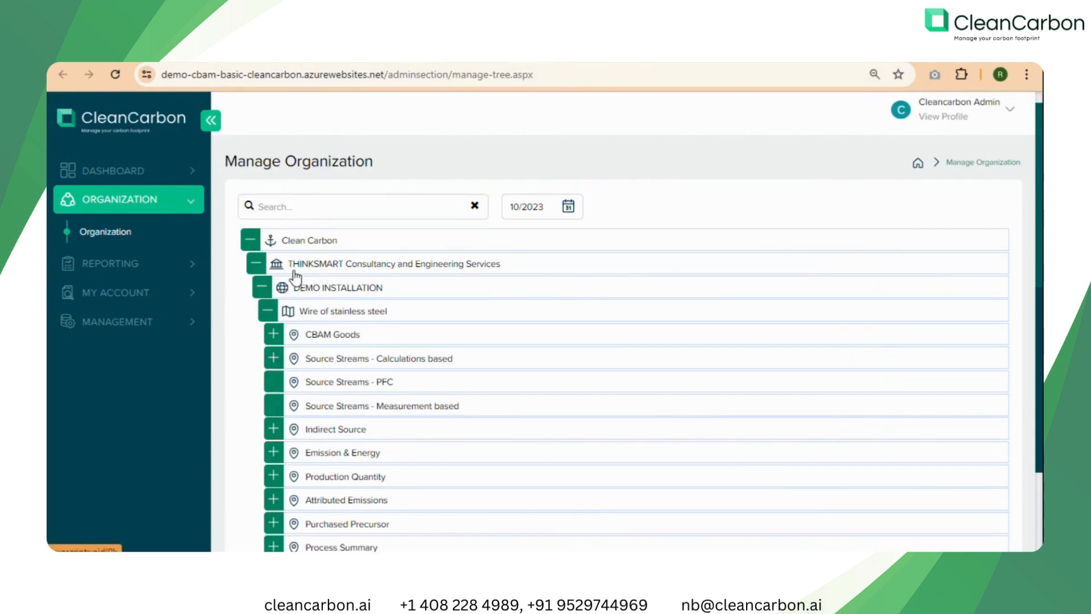
In the CleanCarbon web app, view the THINKSMART organization's details and its option for adding an installation.
{"action": "left_click", "coordinate": [379, 269]}
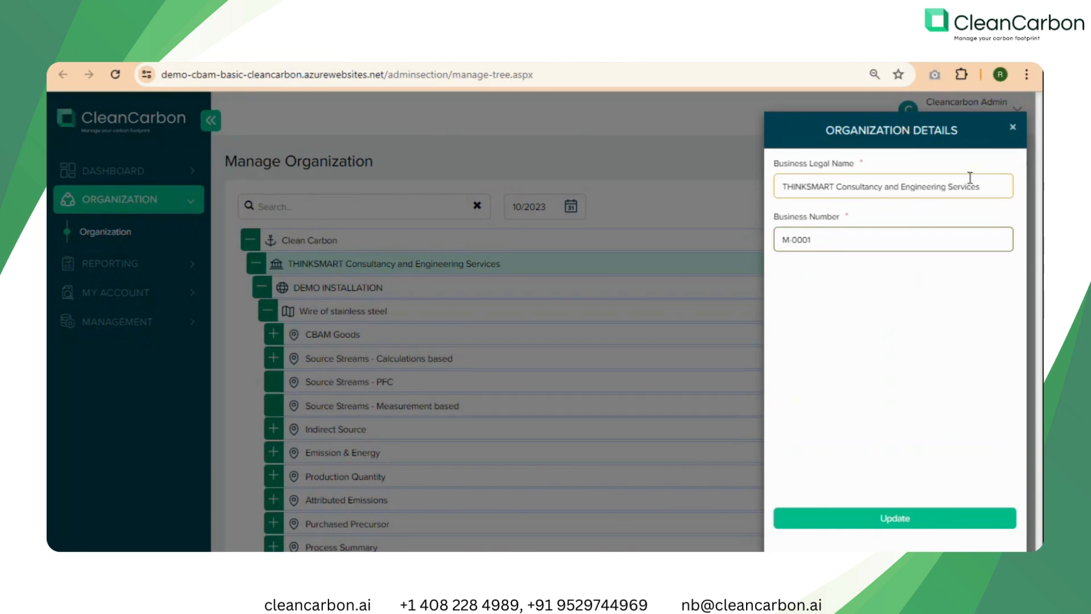
{"action": "left_click", "coordinate": [1012, 127]}
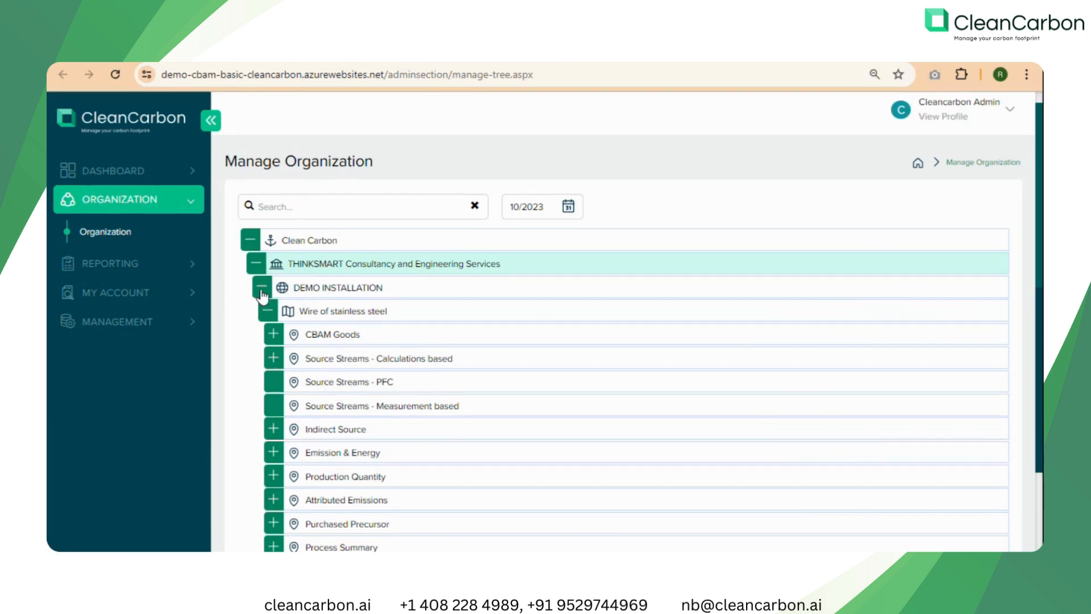
{"action": "right_click", "coordinate": [302, 267]}
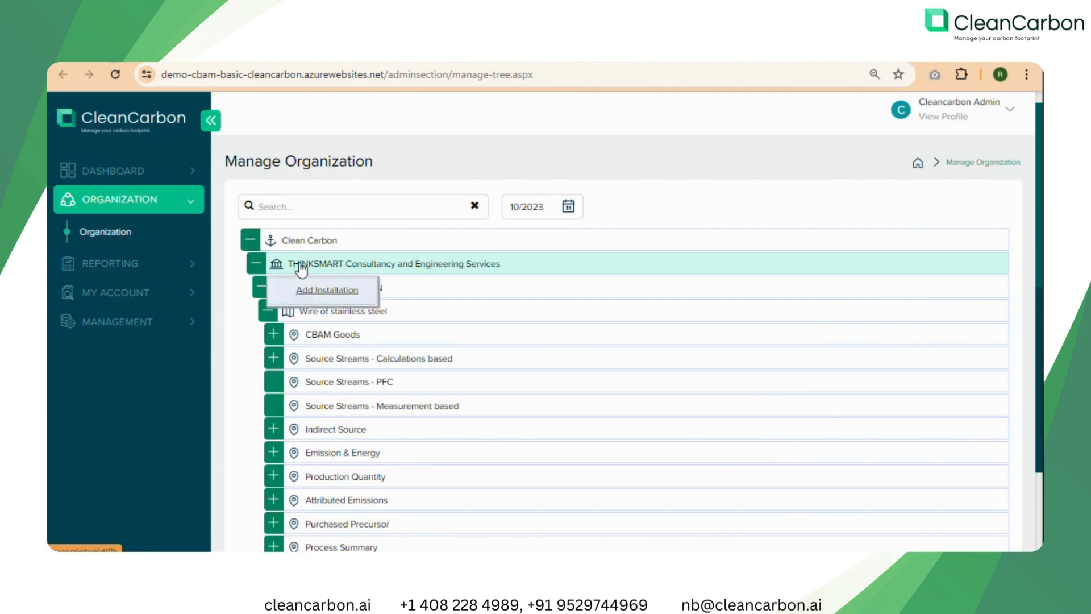
{"action": "left_click", "coordinate": [326, 291]}
{"action": "left_click", "coordinate": [243, 311]}
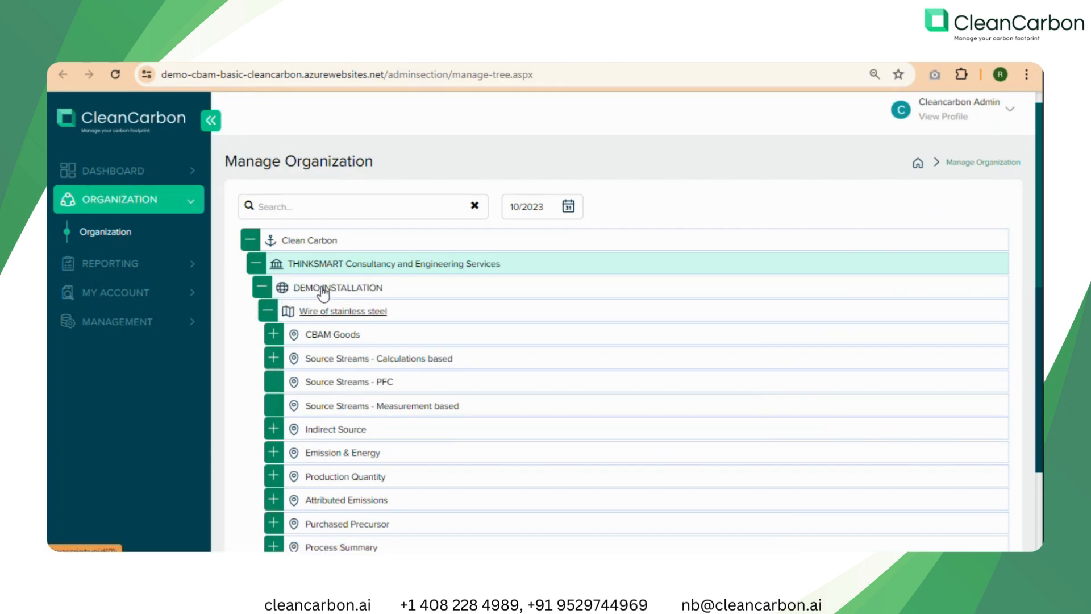
Collapse the Wire of stainless steel process and view the actions available for DEMO INSTALLATION.
{"action": "left_click", "coordinate": [267, 311]}
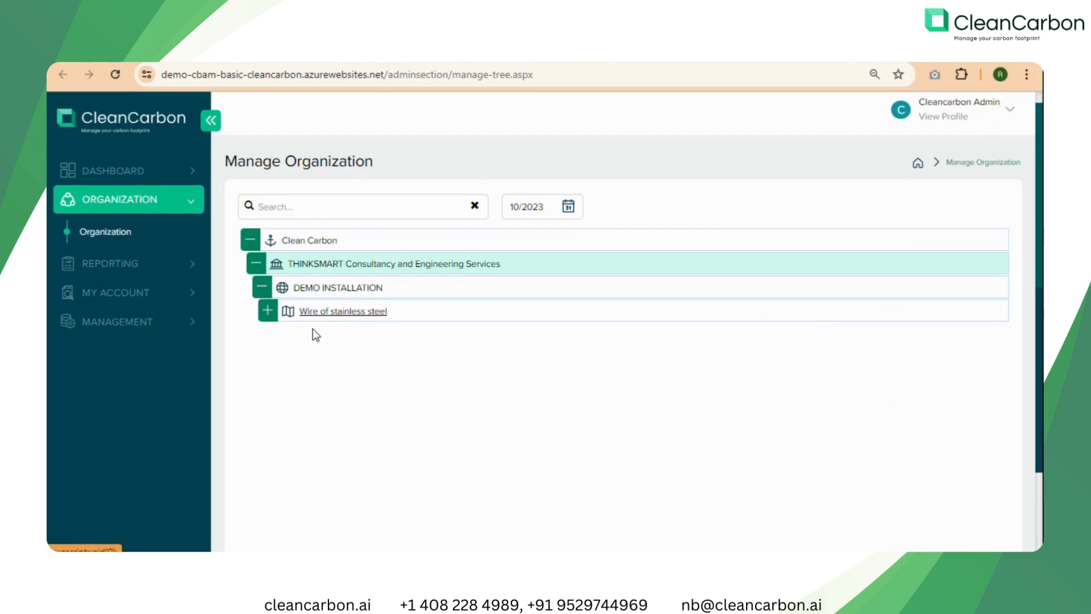
{"action": "right_click", "coordinate": [326, 291]}
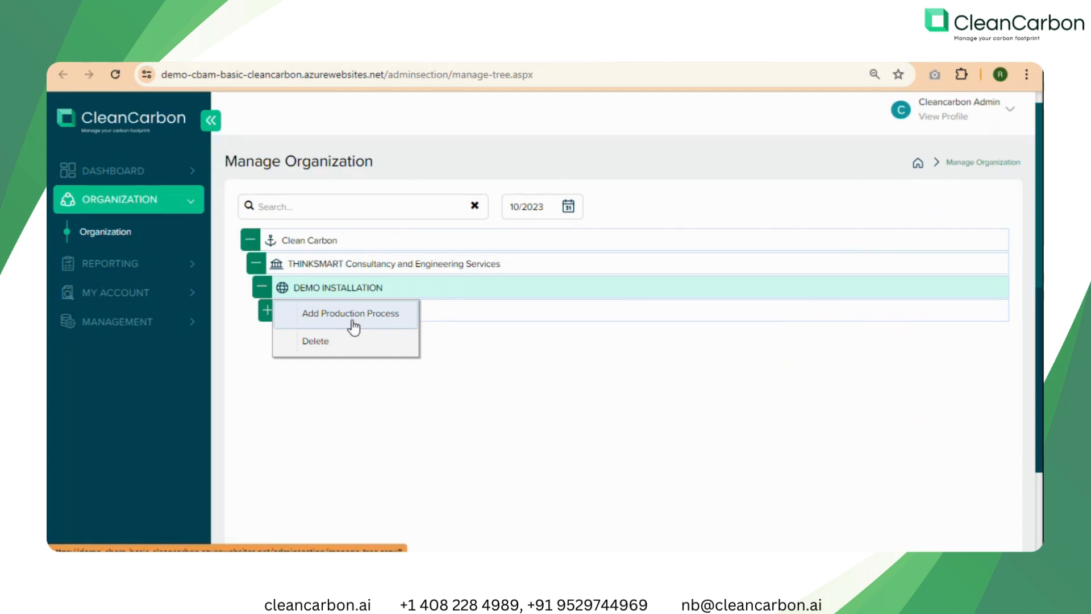
{"action": "left_click", "coordinate": [344, 398]}
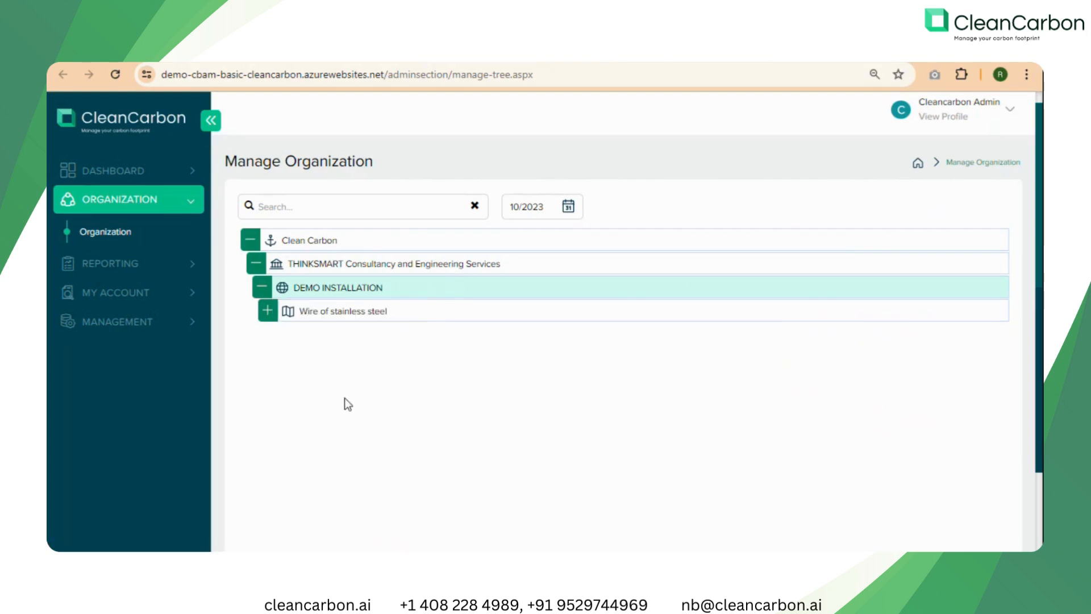
Expand the Wire of stainless steel process and its CBAM Goods node, and check the option for adding goods.
{"action": "left_click", "coordinate": [268, 310]}
{"action": "scroll", "coordinate": [335, 279], "scroll_direction": "down", "scroll_amount": 2}
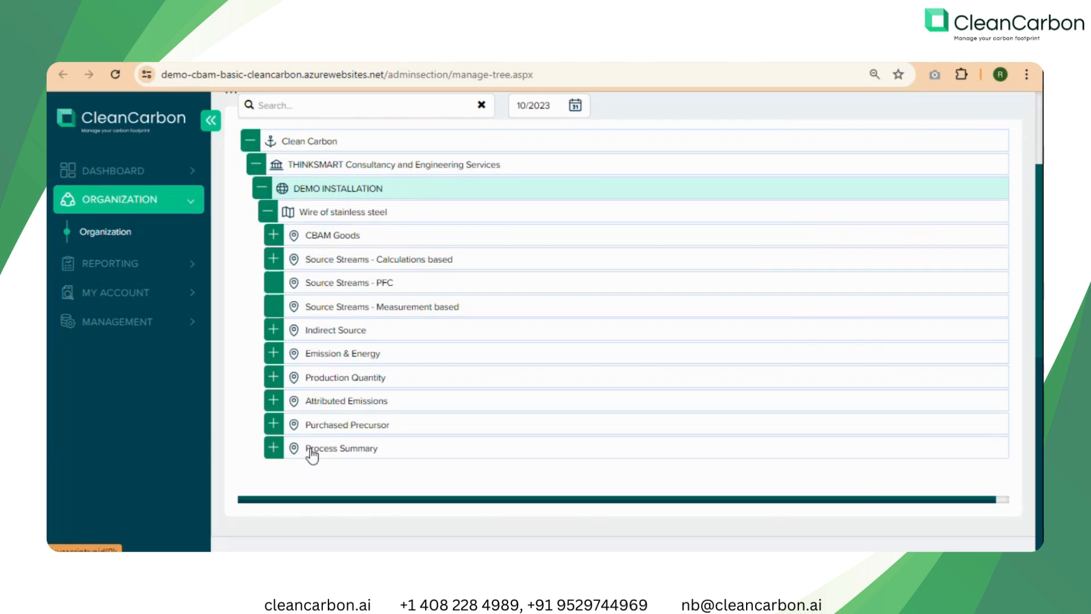
{"action": "left_click", "coordinate": [273, 237]}
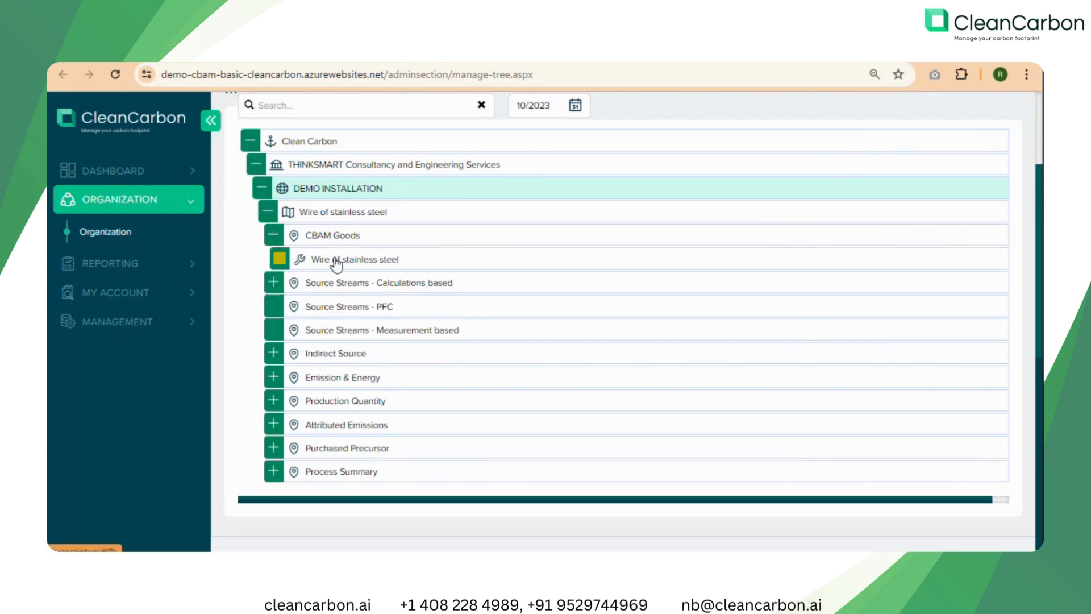
{"action": "right_click", "coordinate": [340, 237]}
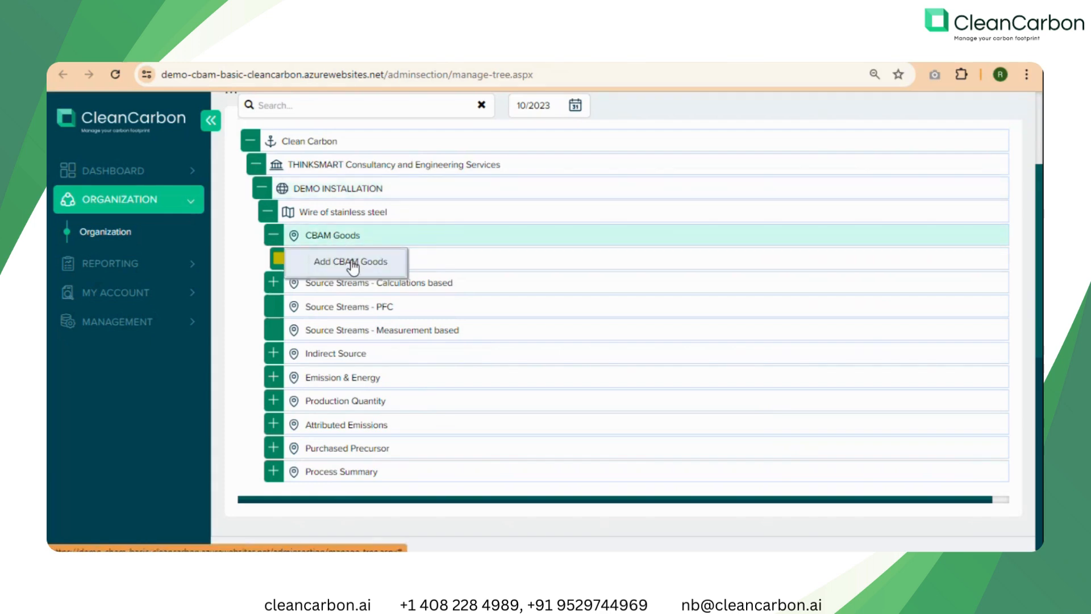
{"action": "left_click", "coordinate": [334, 262]}
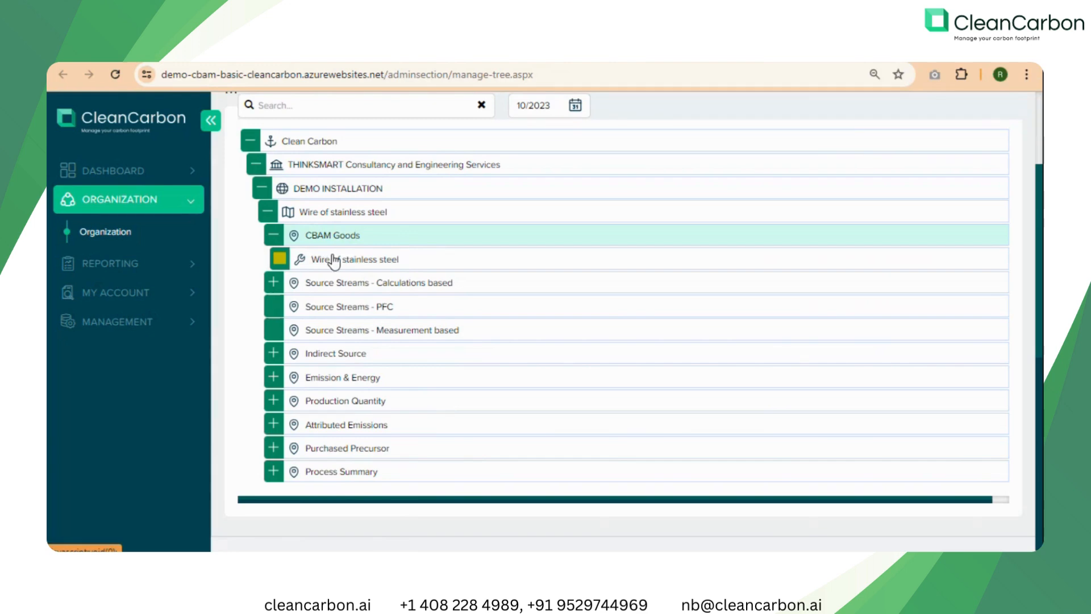
Review the Wire of stainless steel goods record, including its category choices, CN code, reducing agent and composition fields, and close it.
{"action": "left_click", "coordinate": [334, 261]}
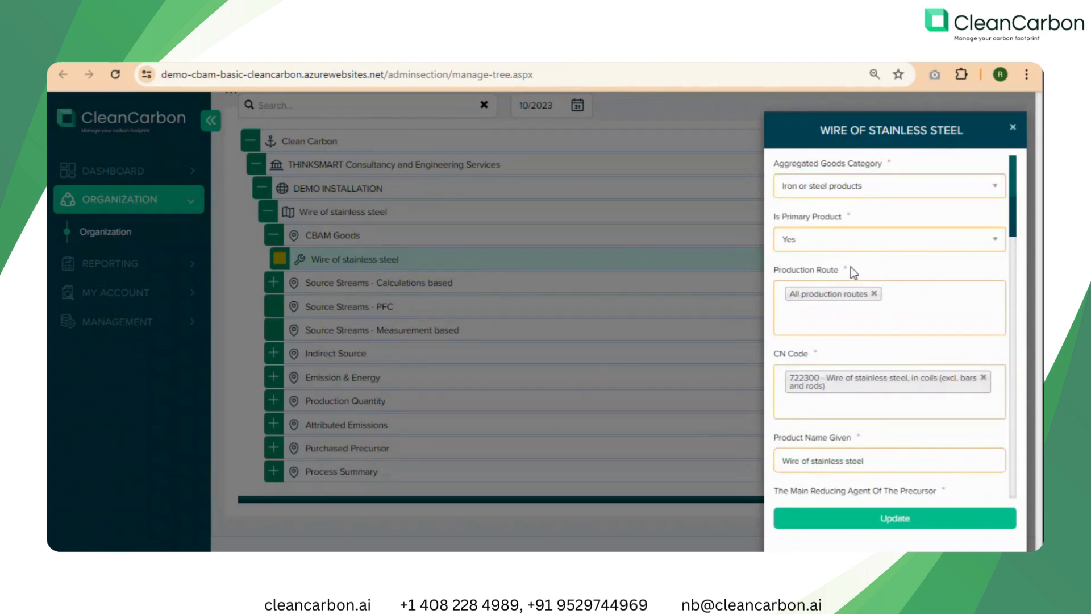
{"action": "left_click", "coordinate": [873, 198]}
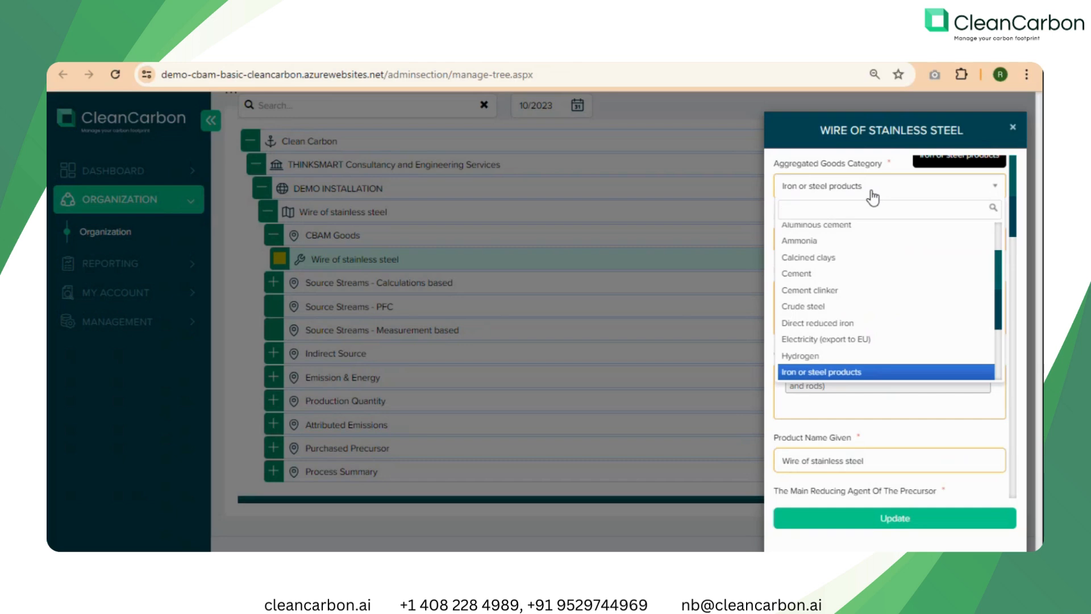
{"action": "left_click", "coordinate": [901, 158]}
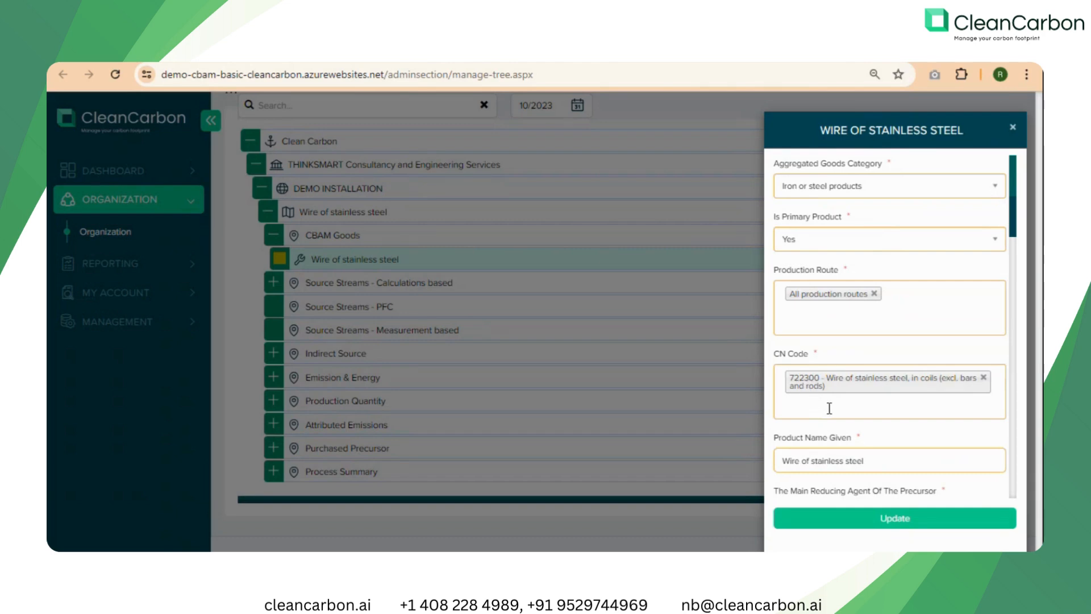
{"action": "scroll", "coordinate": [841, 404], "scroll_direction": "down", "scroll_amount": 3}
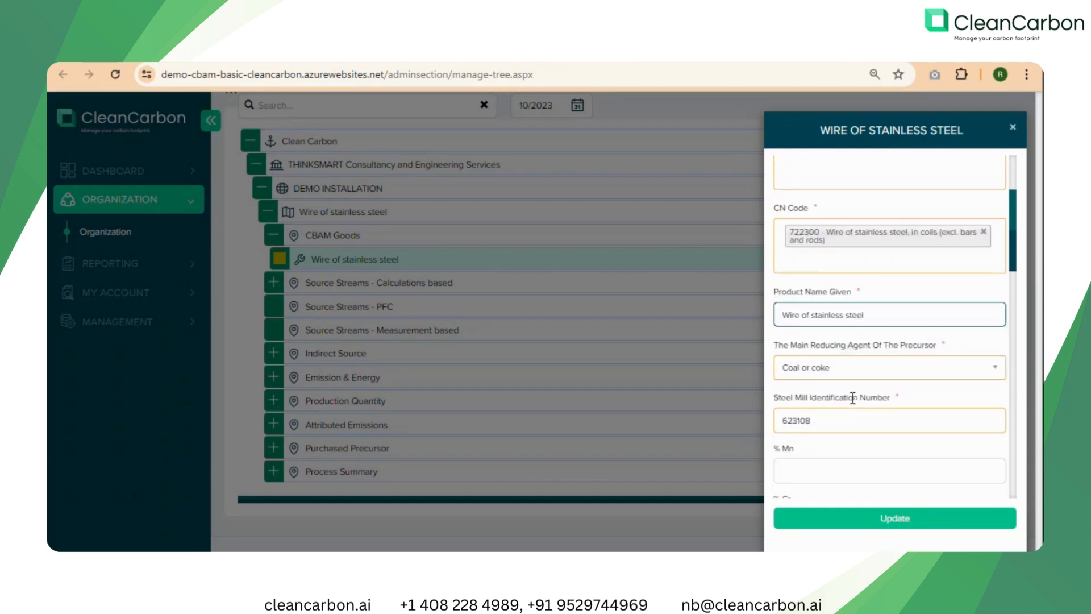
{"action": "scroll", "coordinate": [852, 398], "scroll_direction": "down", "scroll_amount": 2}
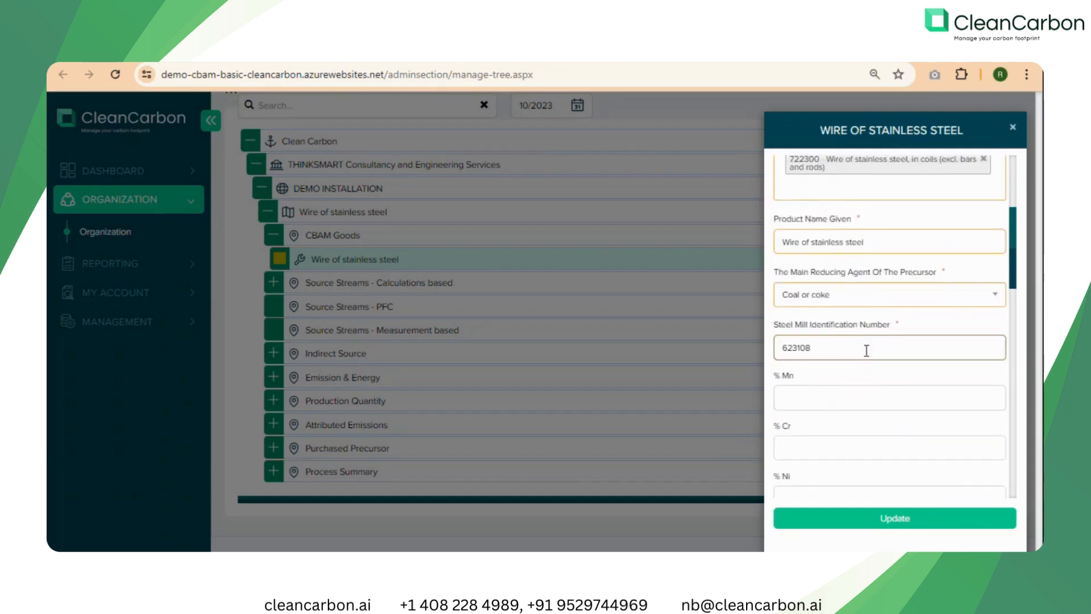
{"action": "scroll", "coordinate": [867, 370], "scroll_direction": "down", "scroll_amount": 2}
{"action": "scroll", "coordinate": [867, 370], "scroll_direction": "down", "scroll_amount": 4}
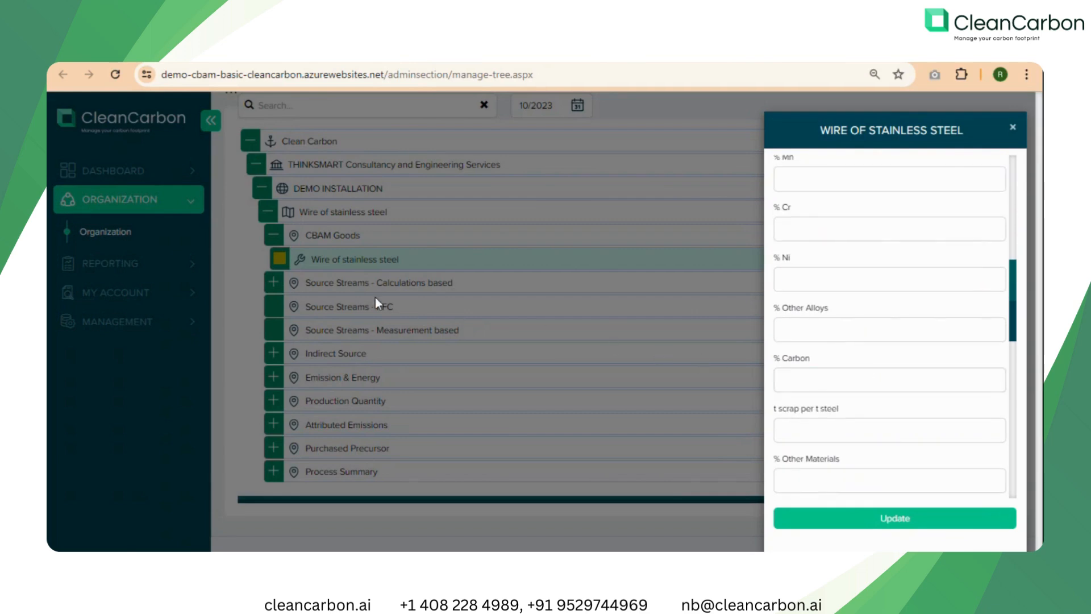
{"action": "left_click", "coordinate": [274, 281]}
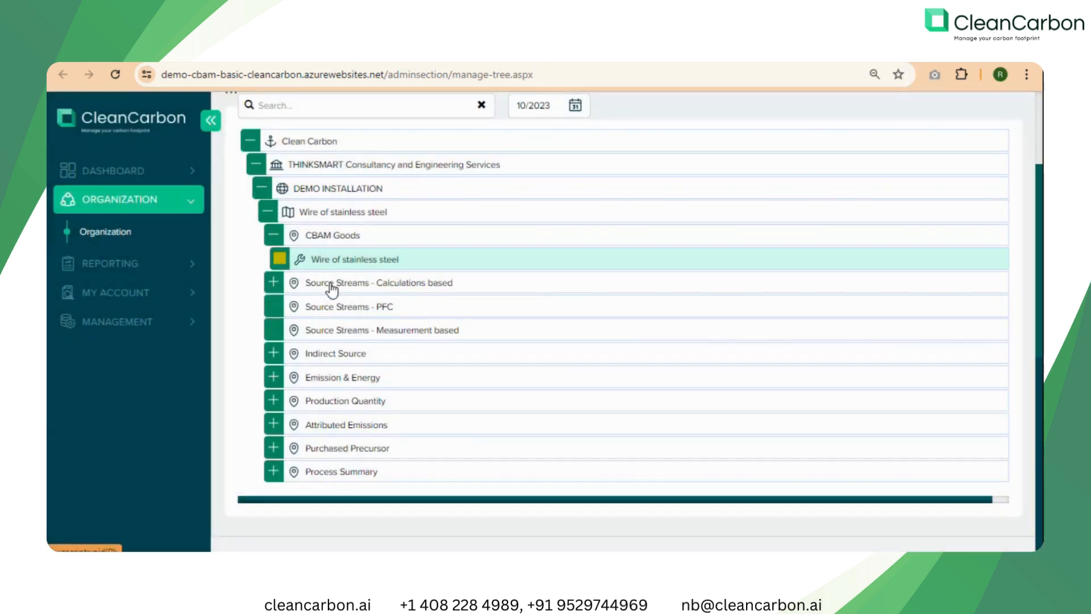
Expand the calculation-based source streams and examine the activity data of the Heavy fuel oil stream.
{"action": "left_click", "coordinate": [273, 283]}
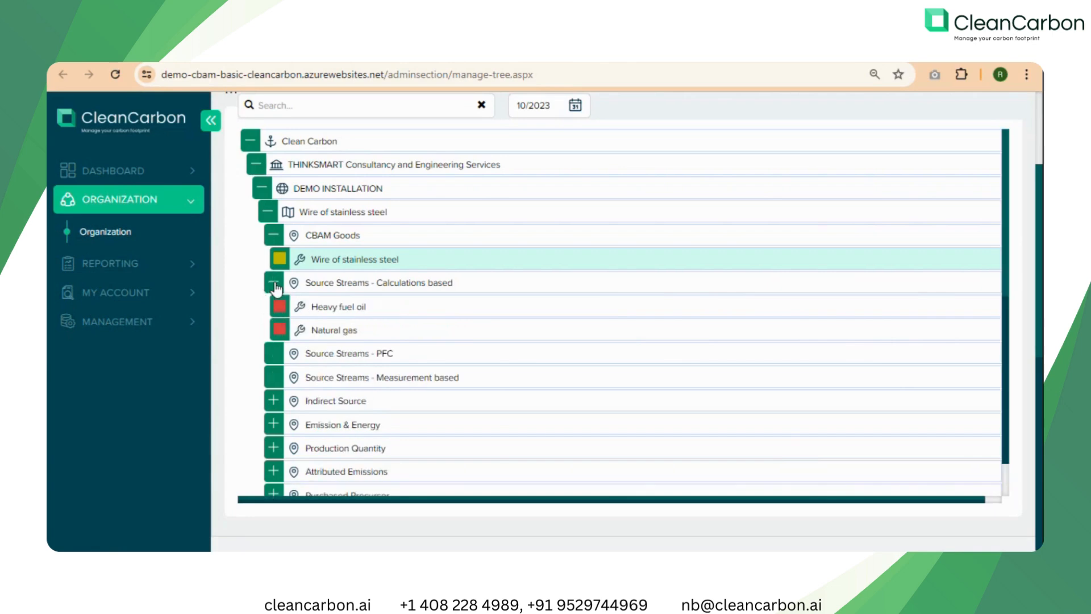
{"action": "left_click", "coordinate": [336, 311]}
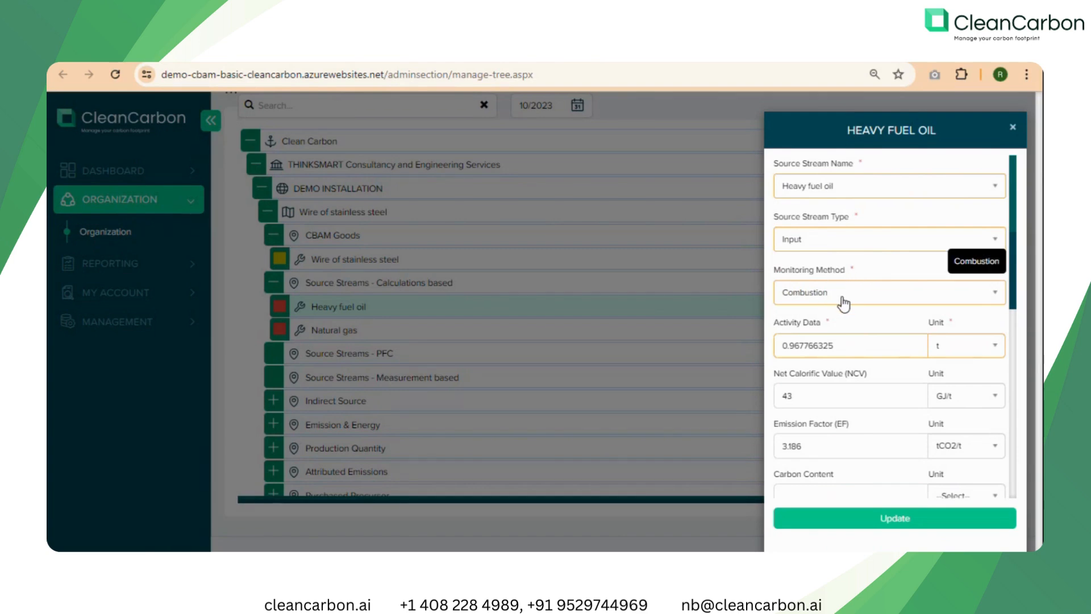
{"action": "left_click", "coordinate": [835, 346]}
{"action": "left_click_drag", "start_coordinate": [835, 346], "coordinate": [771, 349]}
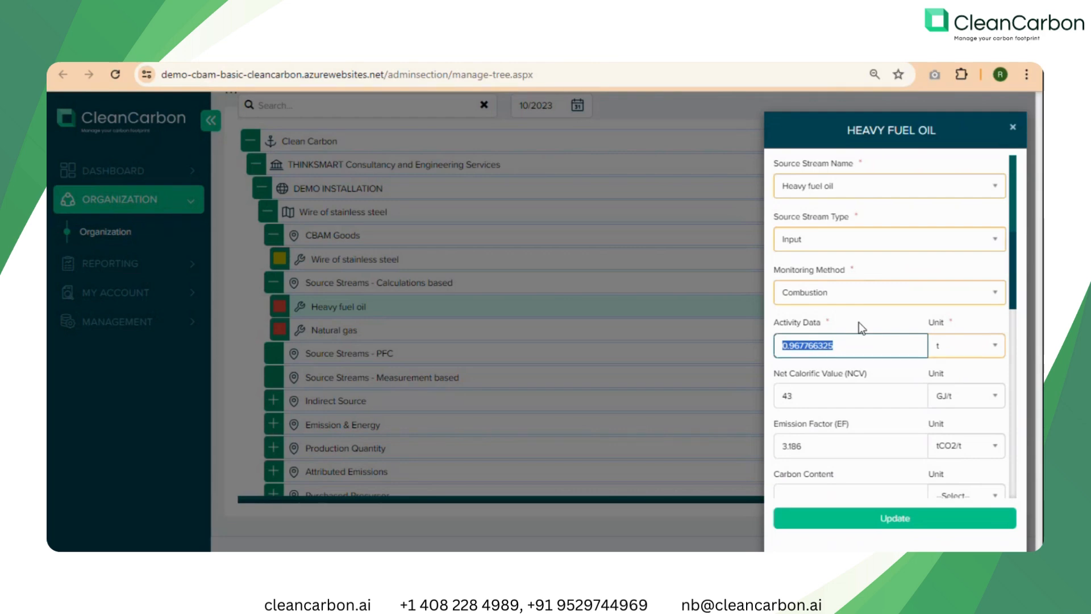
{"action": "left_click", "coordinate": [882, 367]}
Examine the Heavy fuel oil stream's net calorific value, emission factor, oxidation factor and calculated fossil CO2e.
{"action": "left_click", "coordinate": [847, 396]}
{"action": "scroll", "coordinate": [847, 398], "scroll_direction": "down", "scroll_amount": 1}
{"action": "left_click", "coordinate": [808, 373]}
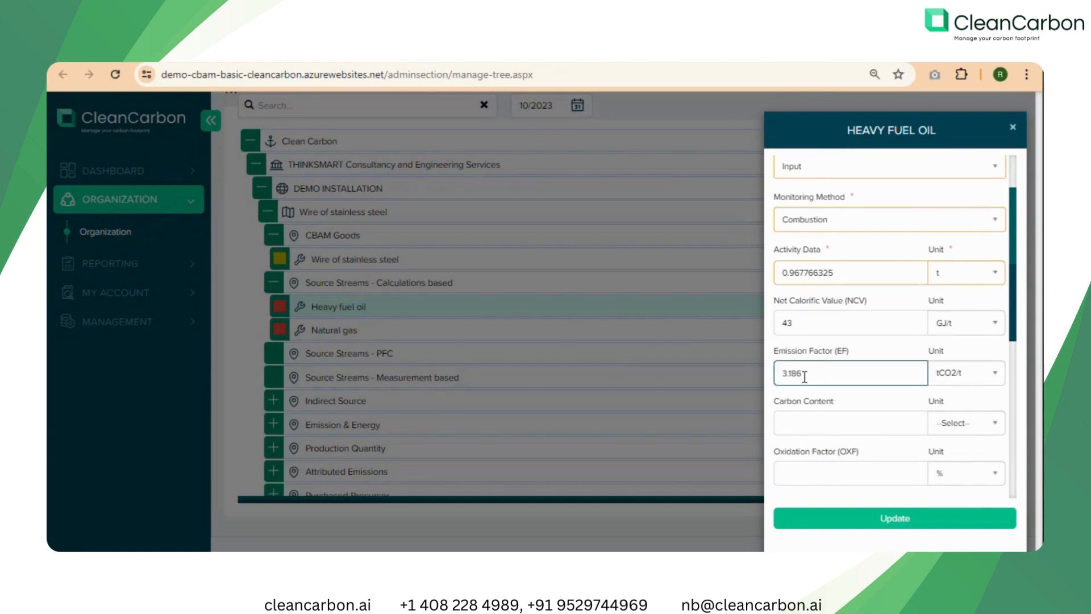
{"action": "left_click", "coordinate": [850, 475]}
{"action": "scroll", "coordinate": [850, 475], "scroll_direction": "down", "scroll_amount": 4}
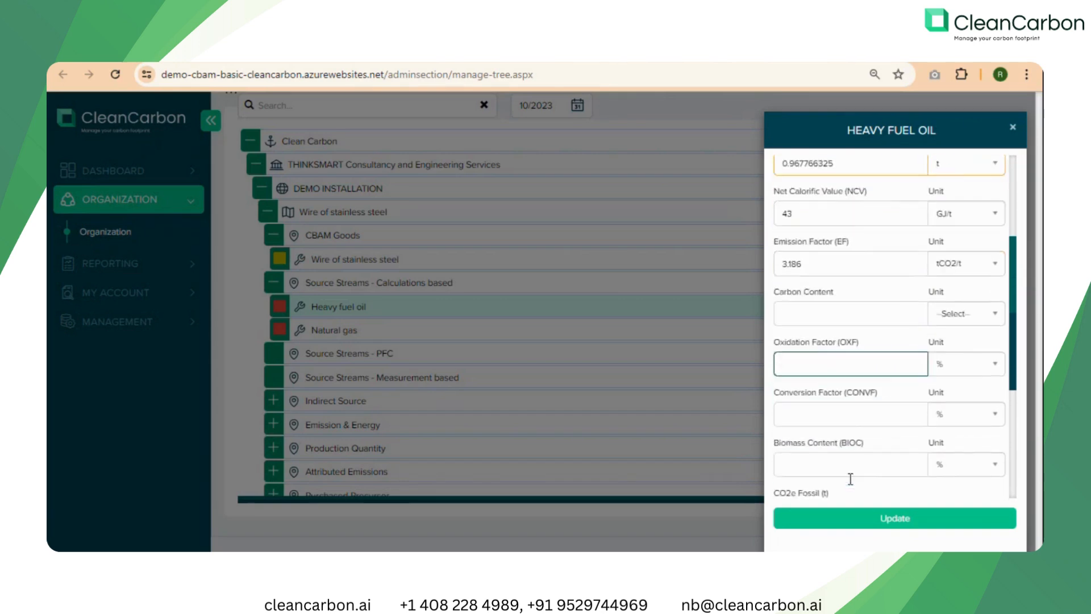
{"action": "scroll", "coordinate": [850, 479], "scroll_direction": "down", "scroll_amount": 1}
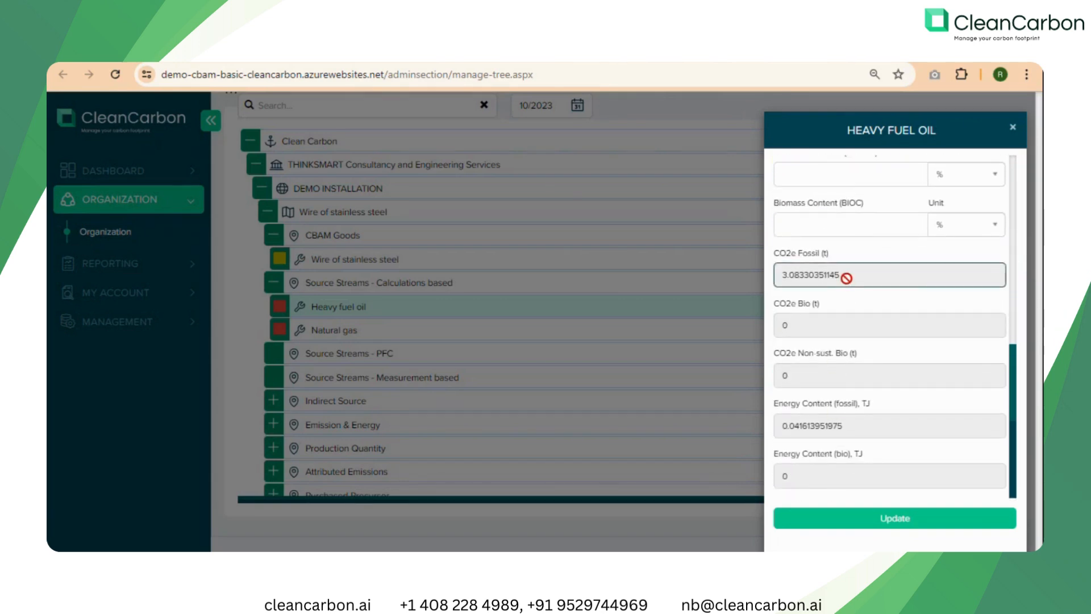
{"action": "left_click_drag", "start_coordinate": [846, 278], "coordinate": [781, 283]}
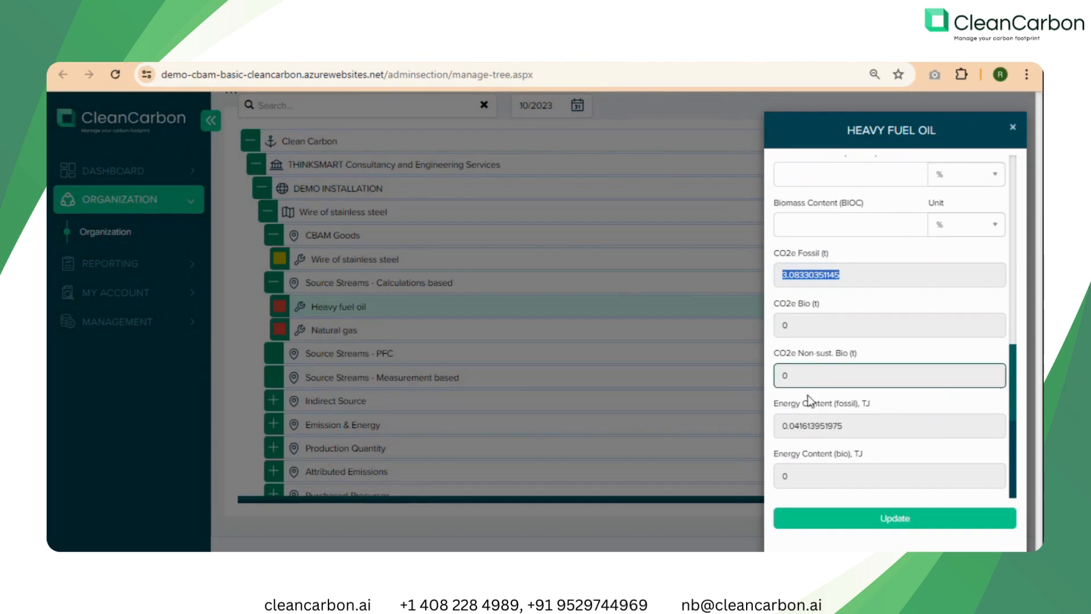
Check the Heavy fuel oil stream's fossil energy content and close its record.
{"action": "left_click_drag", "start_coordinate": [781, 434], "coordinate": [847, 430]}
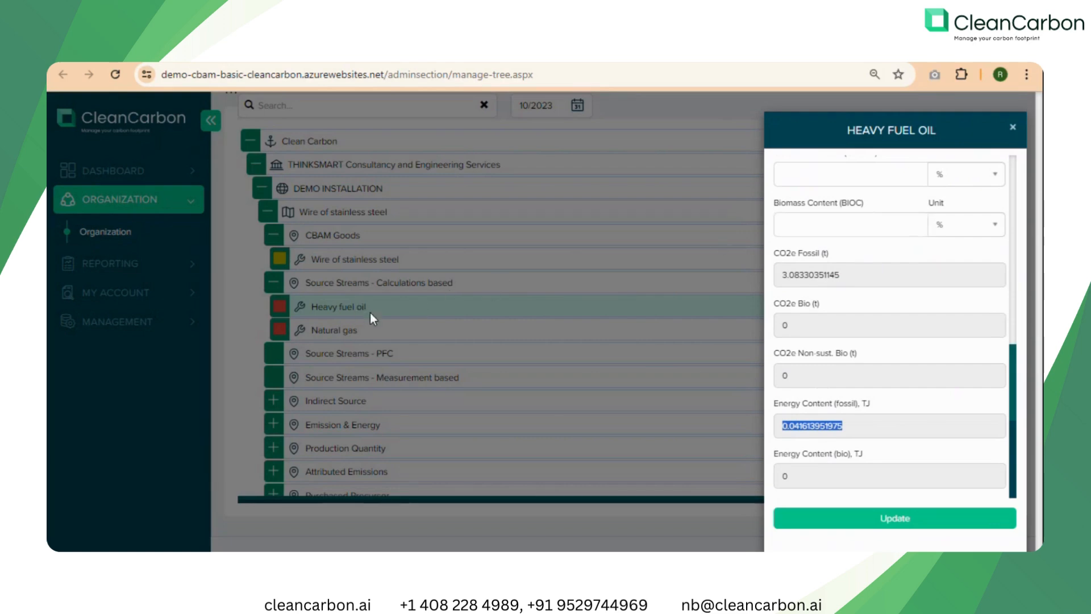
{"action": "left_click", "coordinate": [333, 328]}
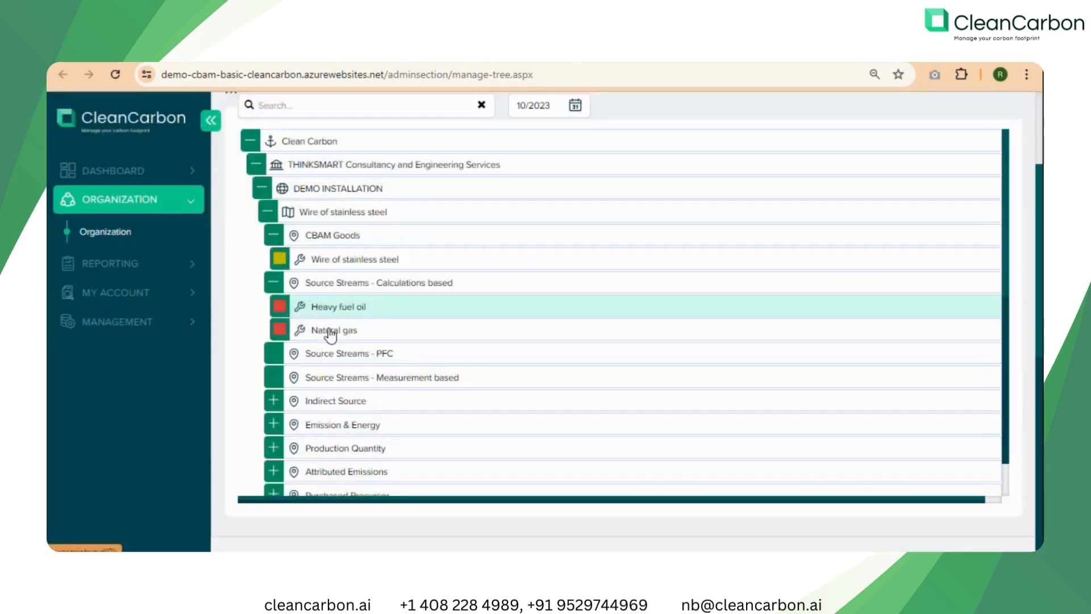
Open the Natural gas source stream and examine its activity data, net calorific value, emission factor and oxidation factor.
{"action": "left_click", "coordinate": [329, 331]}
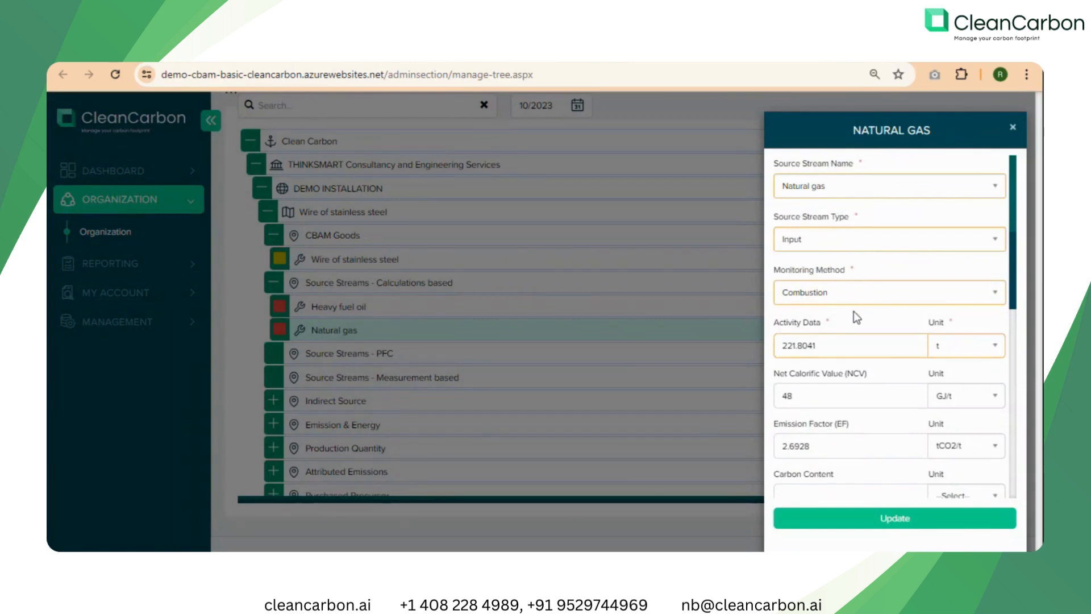
{"action": "left_click", "coordinate": [819, 348]}
{"action": "scroll", "coordinate": [845, 353], "scroll_direction": "down", "scroll_amount": 1}
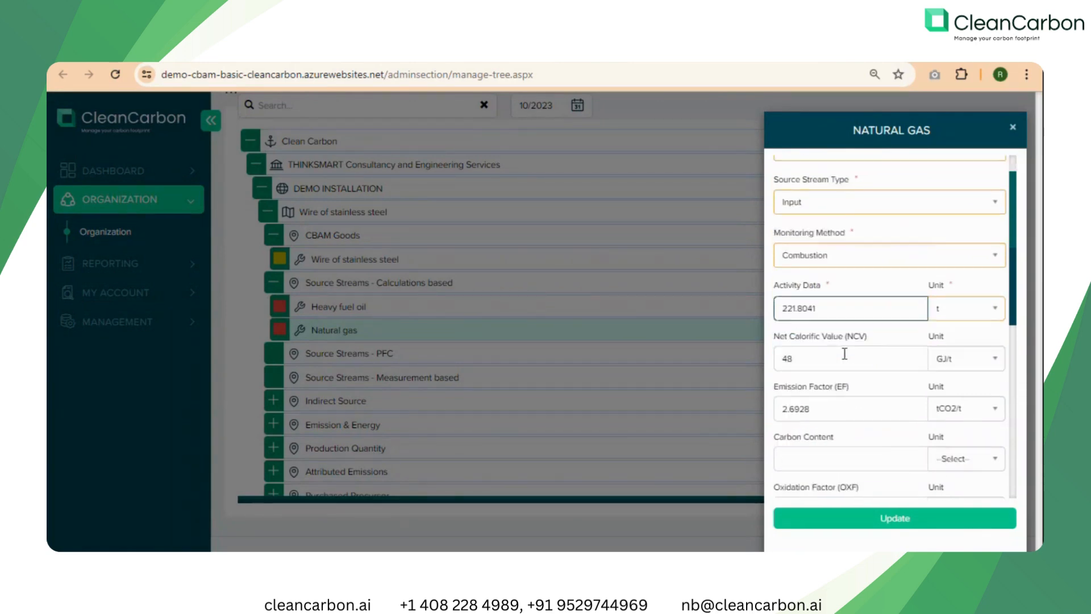
{"action": "scroll", "coordinate": [844, 354], "scroll_direction": "down", "scroll_amount": 3}
{"action": "left_click", "coordinate": [813, 301]}
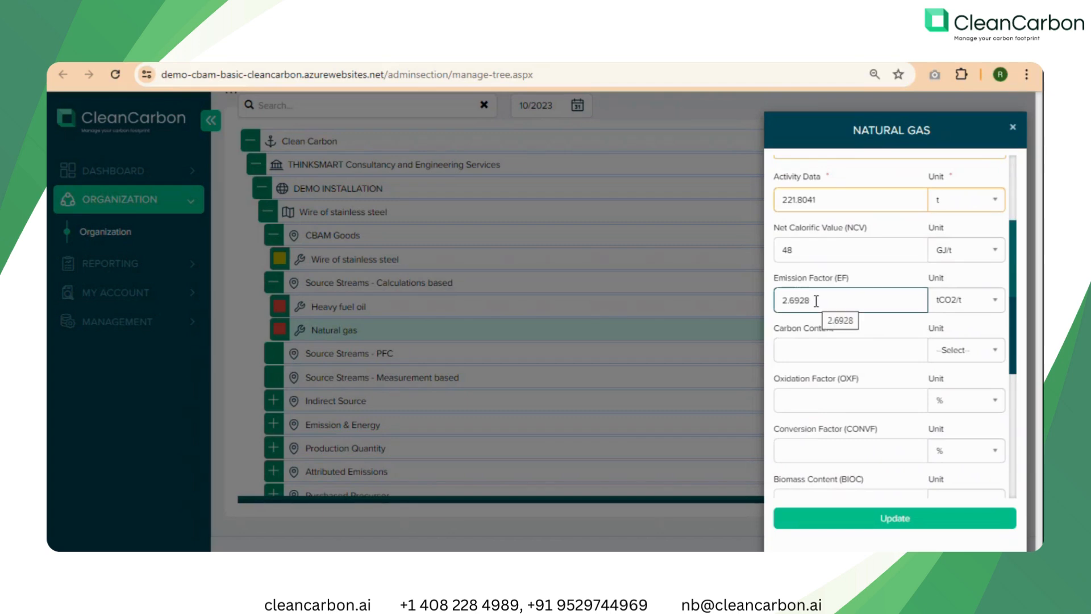
{"action": "left_click", "coordinate": [847, 402]}
Examine the Natural gas stream's calculated fossil CO2e and energy content fields, and close its record.
{"action": "scroll", "coordinate": [847, 401], "scroll_direction": "down", "scroll_amount": 6}
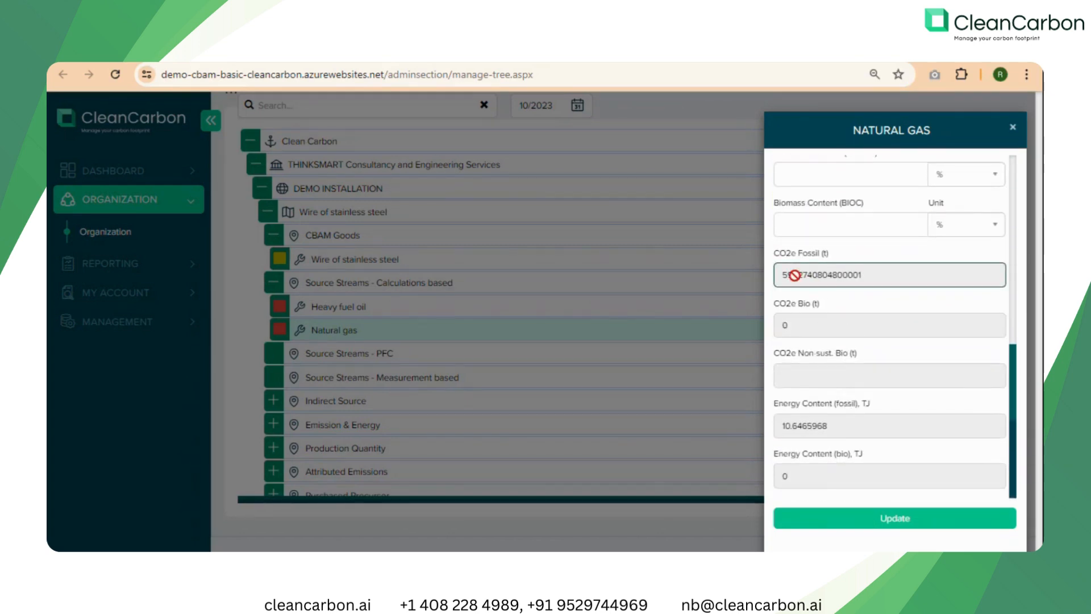
{"action": "left_click_drag", "start_coordinate": [782, 275], "coordinate": [892, 276]}
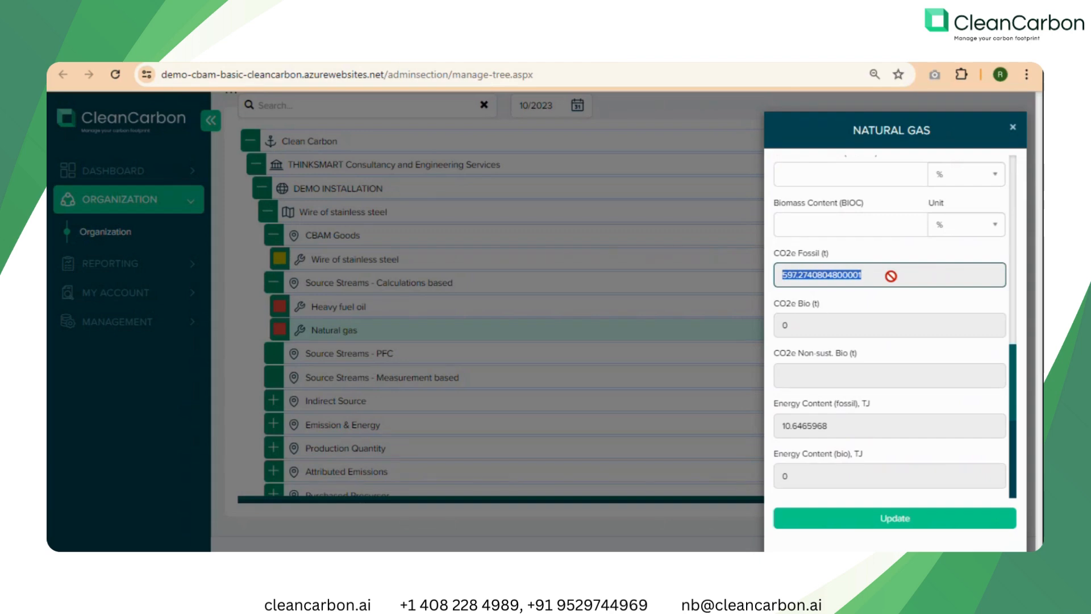
{"action": "left_click", "coordinate": [891, 276]}
{"action": "left_click", "coordinate": [854, 371]}
{"action": "left_click", "coordinate": [387, 396]}
Expand the Indirect Source node and review the Electricity Consumption record's consumption, emission factor, factor source and total emissions.
{"action": "left_click", "coordinate": [321, 350]}
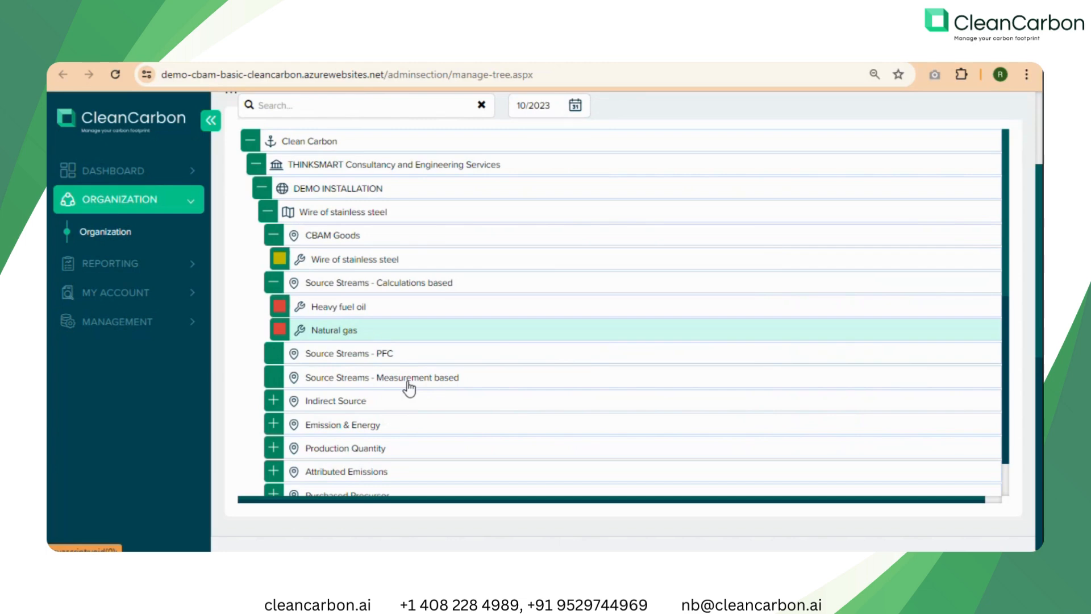
{"action": "scroll", "coordinate": [409, 388], "scroll_direction": "down", "scroll_amount": 2}
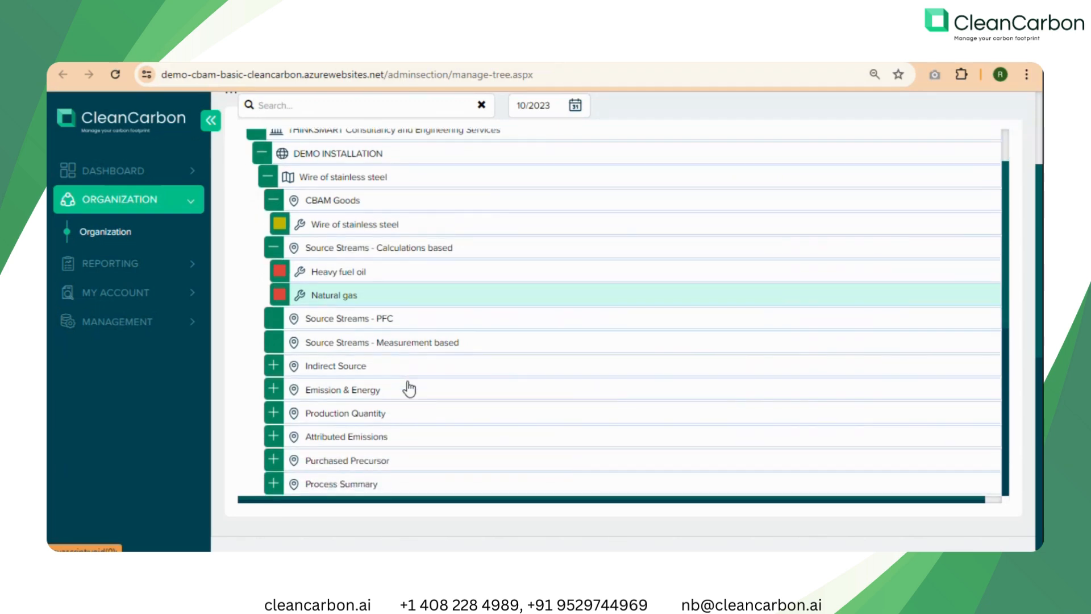
{"action": "left_click", "coordinate": [274, 357]}
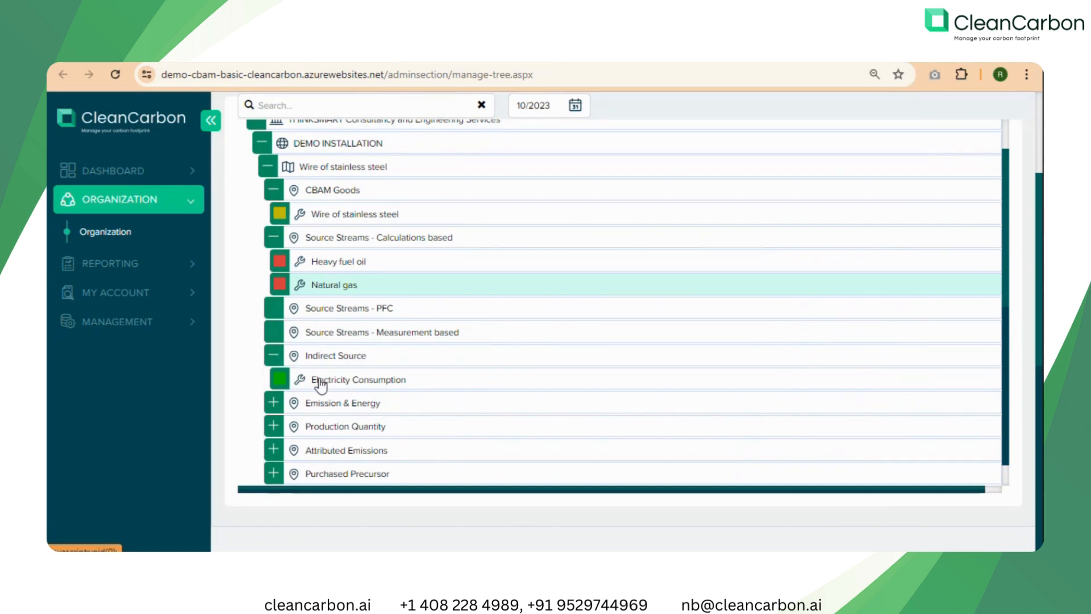
{"action": "left_click", "coordinate": [385, 382]}
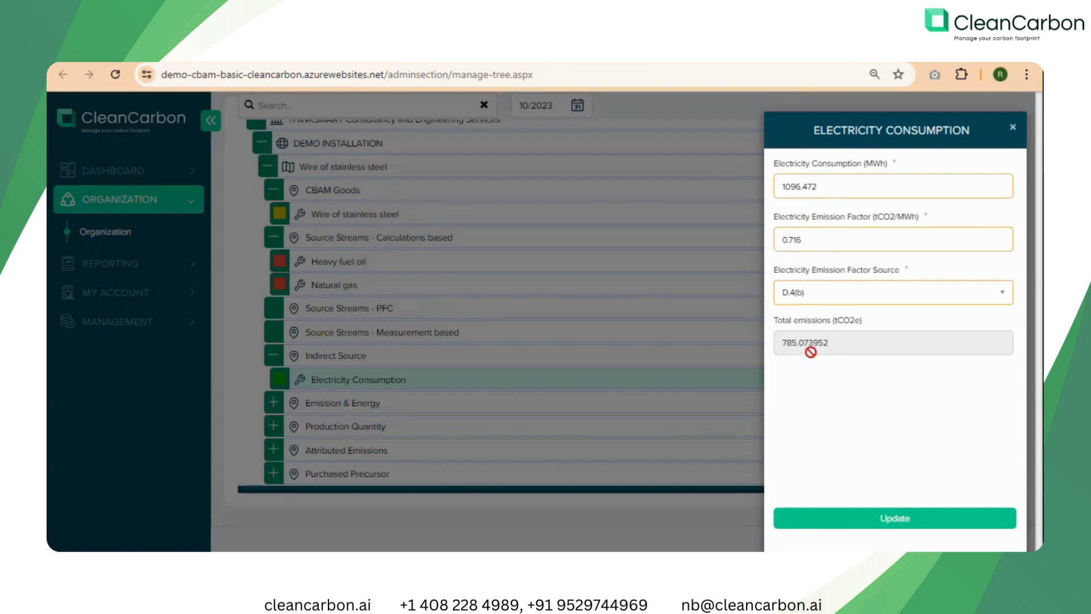
{"action": "left_click_drag", "start_coordinate": [829, 342], "coordinate": [782, 346]}
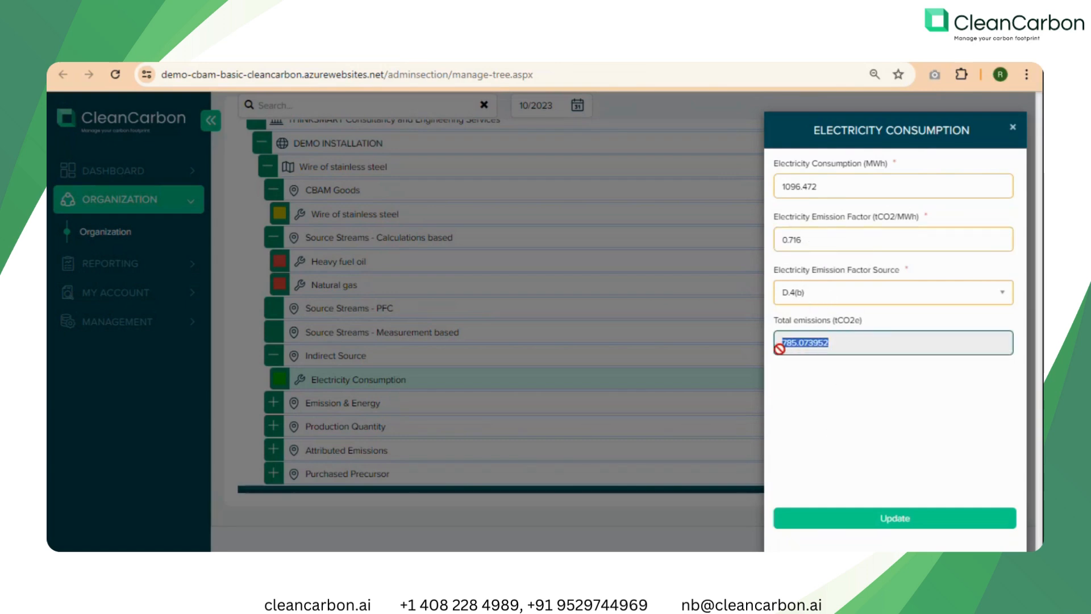
{"action": "left_click", "coordinate": [849, 342]}
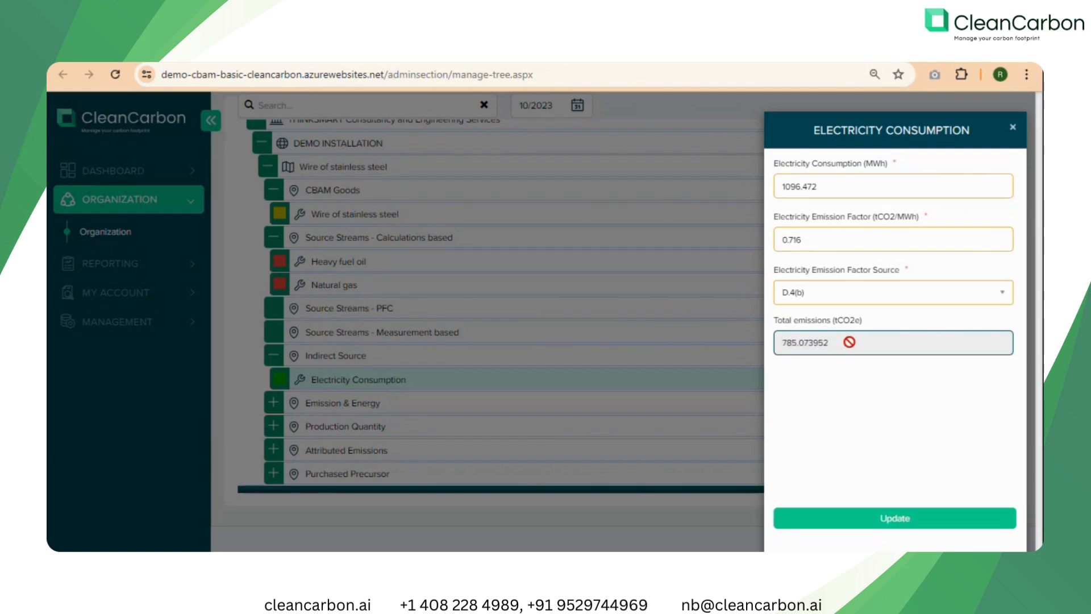
Expand the Emission & Energy node and review the Fuel Balance and GHG Balance records, including direct, indirect and total emissions.
{"action": "left_click", "coordinate": [275, 401]}
{"action": "scroll", "coordinate": [392, 401], "scroll_direction": "down", "scroll_amount": 1}
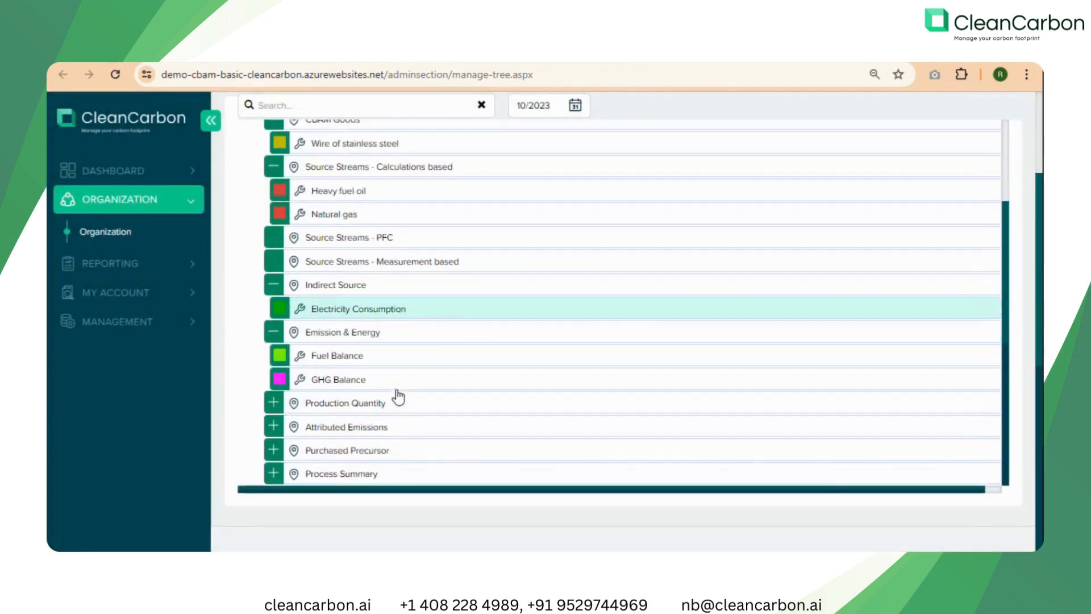
{"action": "left_click", "coordinate": [329, 354]}
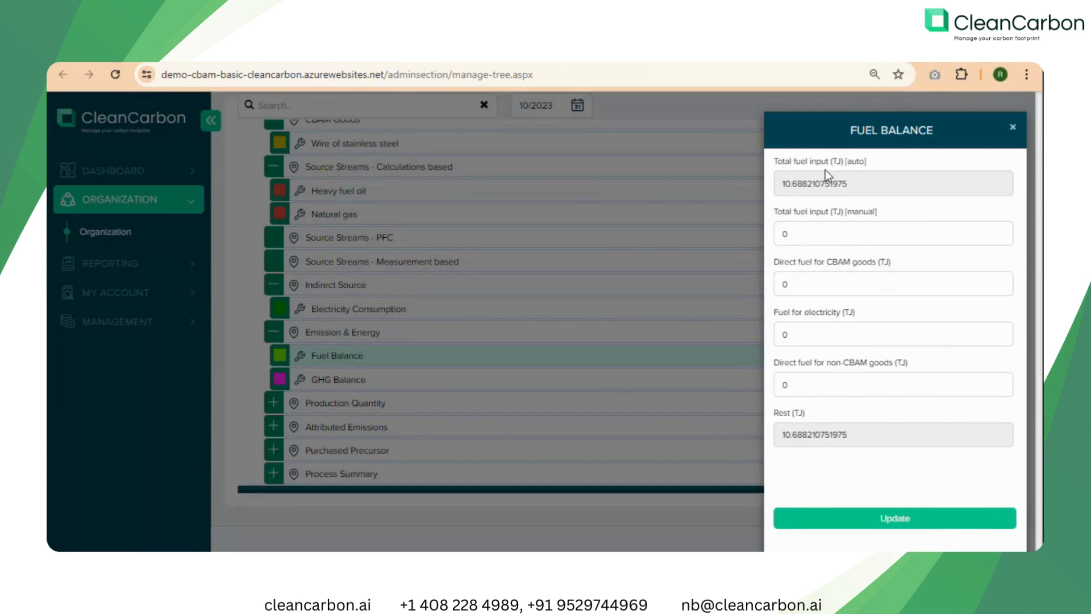
{"action": "left_click", "coordinate": [360, 379]}
{"action": "left_click", "coordinate": [347, 380]}
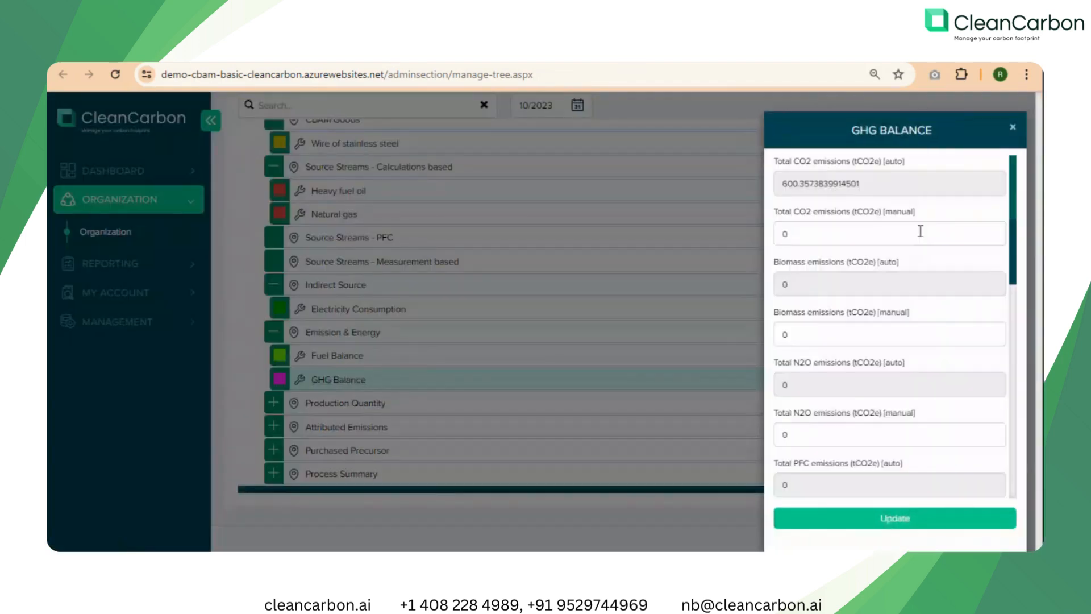
{"action": "scroll", "coordinate": [822, 276], "scroll_direction": "down", "scroll_amount": 1}
{"action": "scroll", "coordinate": [822, 276], "scroll_direction": "down", "scroll_amount": 6}
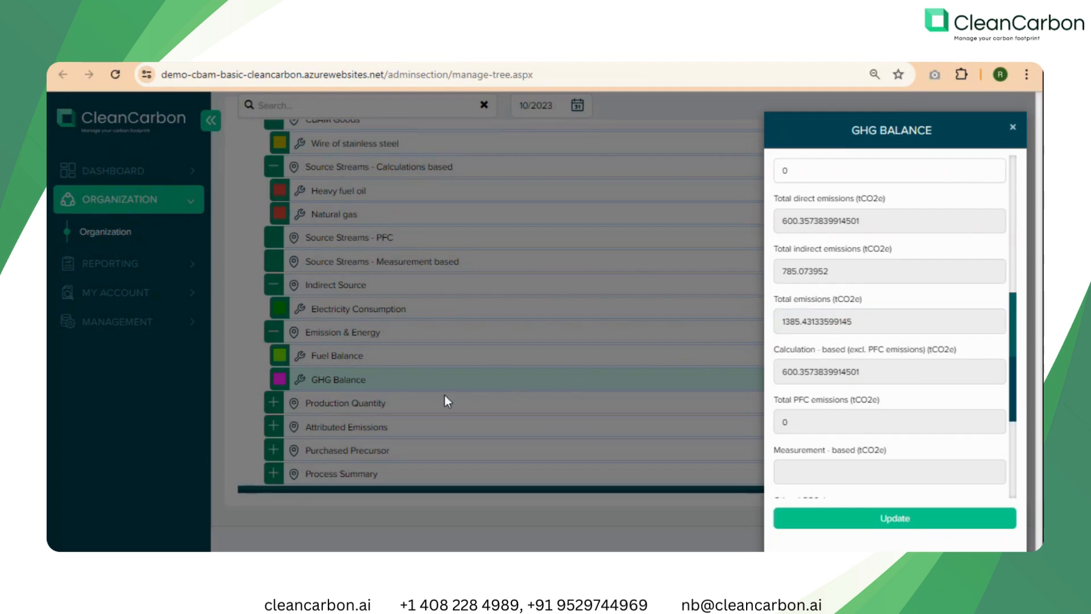
Expand the Production Quantity node and review the production amounts and market share of Iron or steel products.
{"action": "left_click", "coordinate": [274, 403]}
{"action": "left_click", "coordinate": [274, 404]}
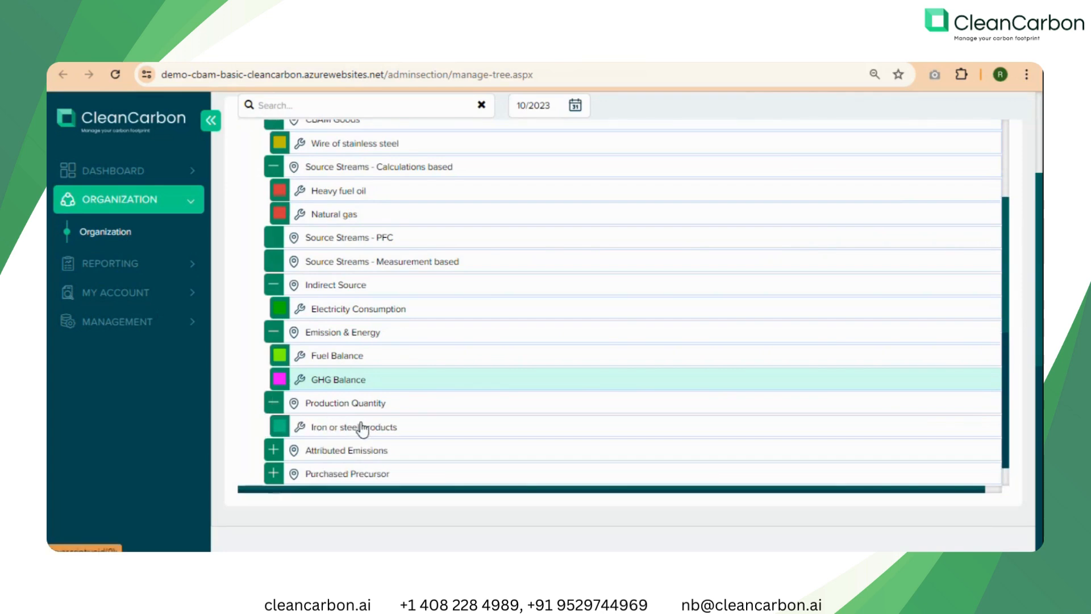
{"action": "left_click", "coordinate": [362, 429]}
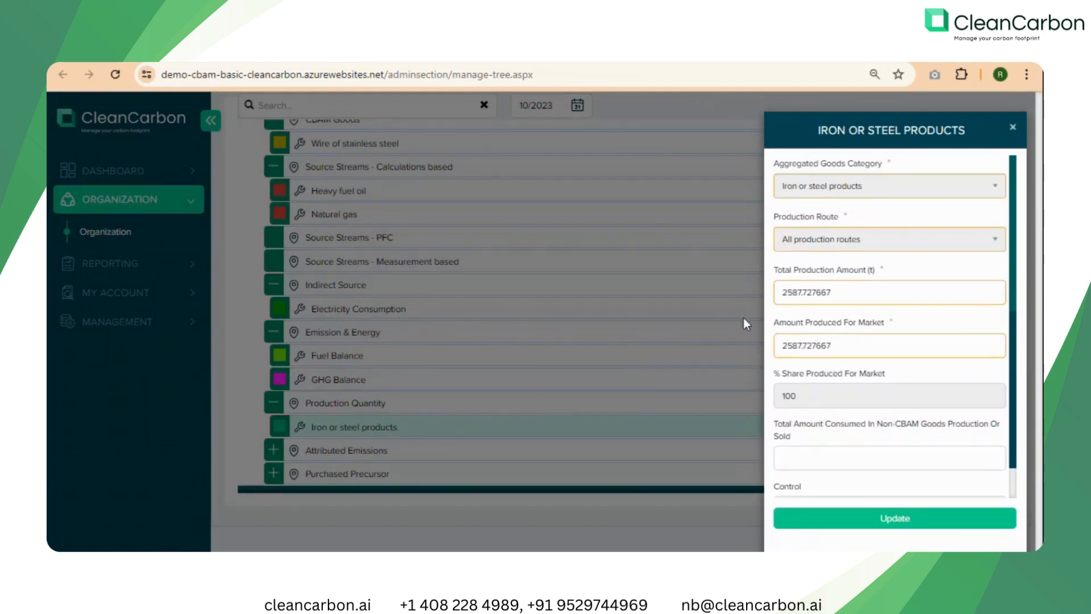
{"action": "left_click", "coordinate": [810, 290]}
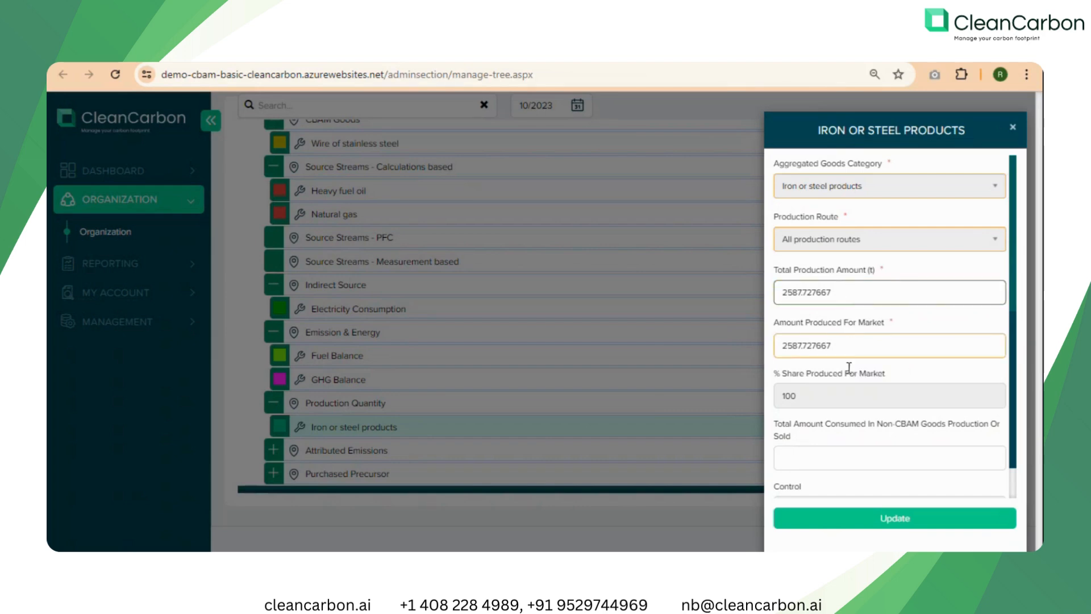
Expand the Attributed Emissions node and review the imported, exported, emission factor and total emissions fields for heat.
{"action": "left_click", "coordinate": [274, 449]}
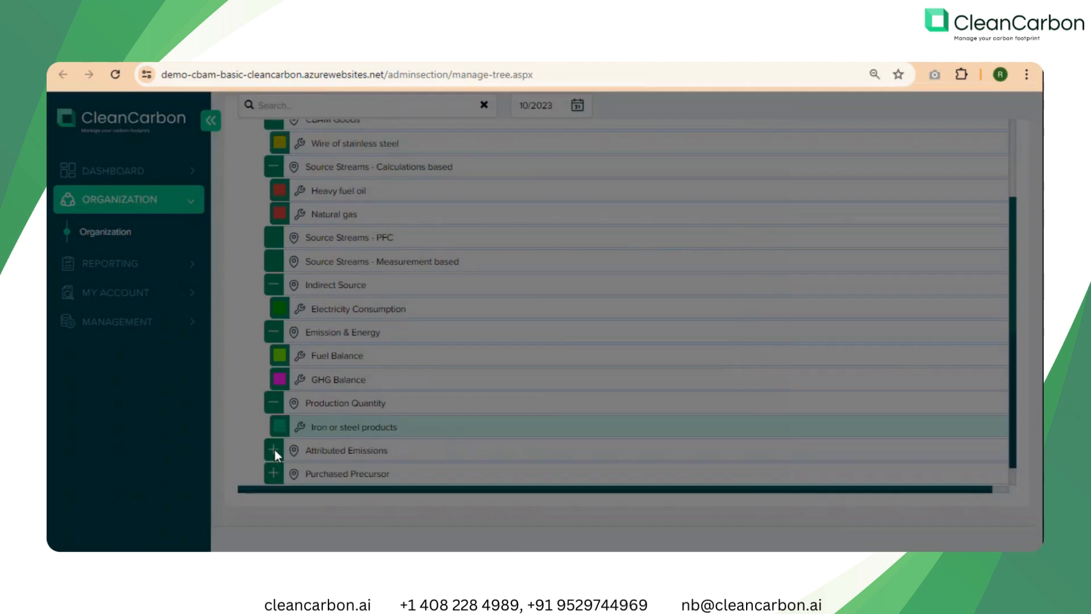
{"action": "scroll", "coordinate": [415, 407], "scroll_direction": "down", "scroll_amount": 2}
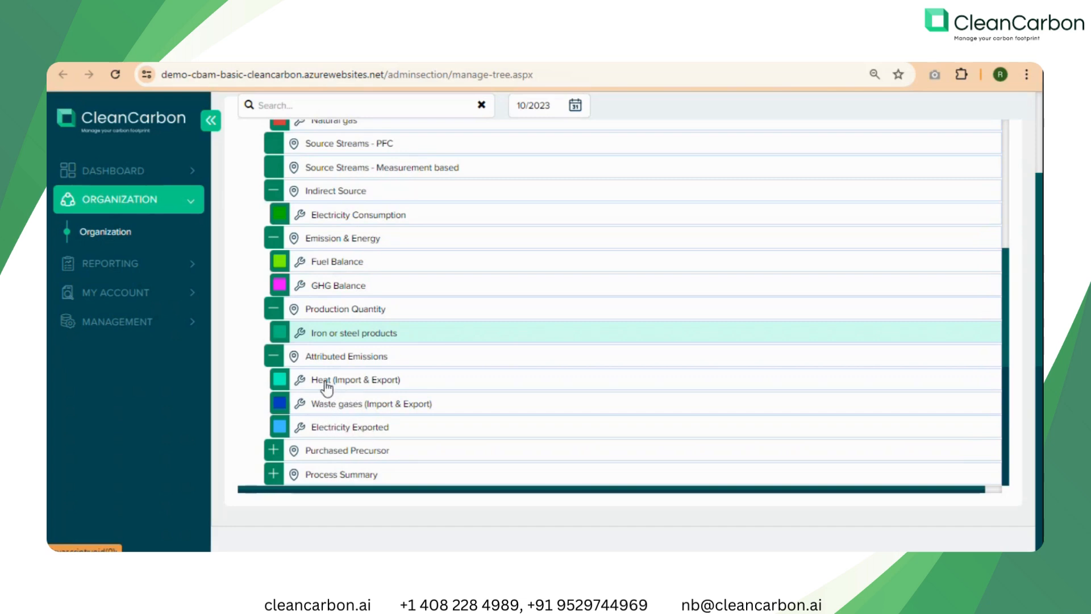
{"action": "left_click", "coordinate": [395, 379]}
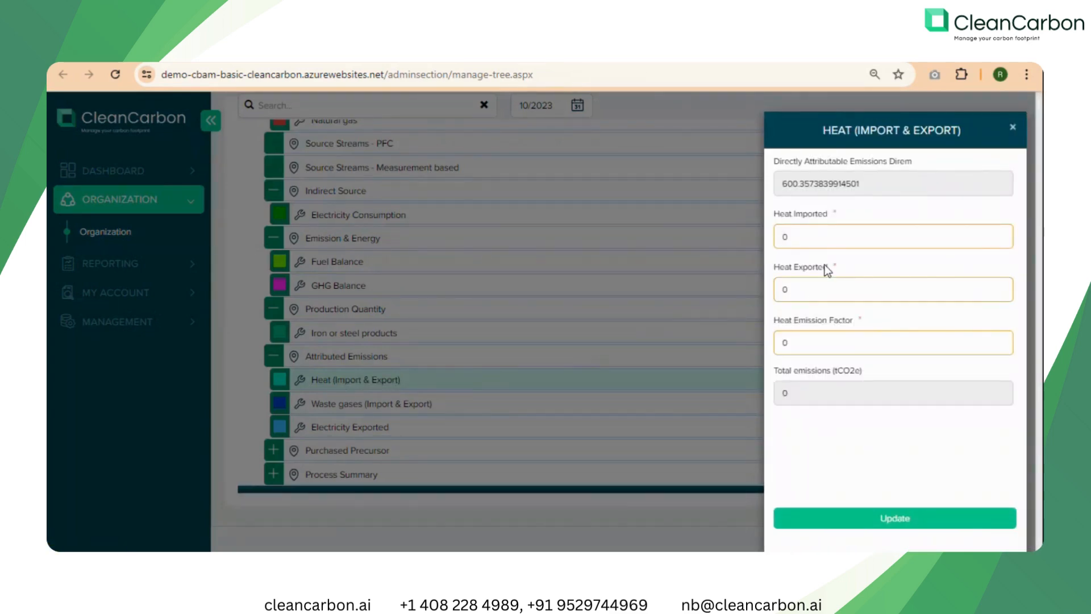
{"action": "left_click", "coordinate": [842, 238]}
{"action": "left_click", "coordinate": [801, 290]}
{"action": "left_click", "coordinate": [791, 237]}
{"action": "left_click", "coordinate": [798, 299]}
{"action": "left_click", "coordinate": [802, 342]}
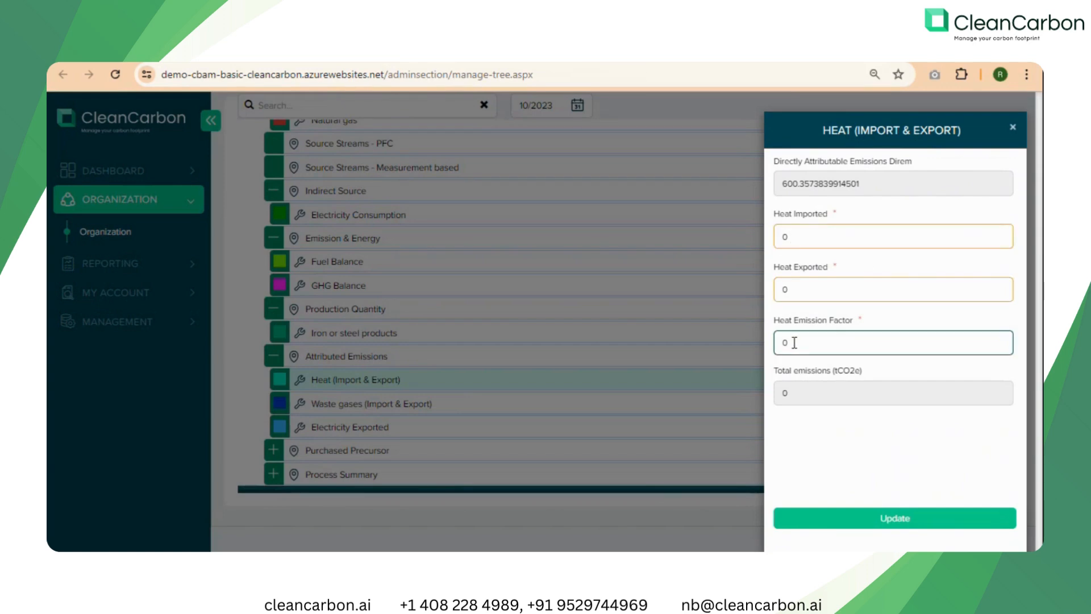
{"action": "left_click", "coordinate": [793, 394]}
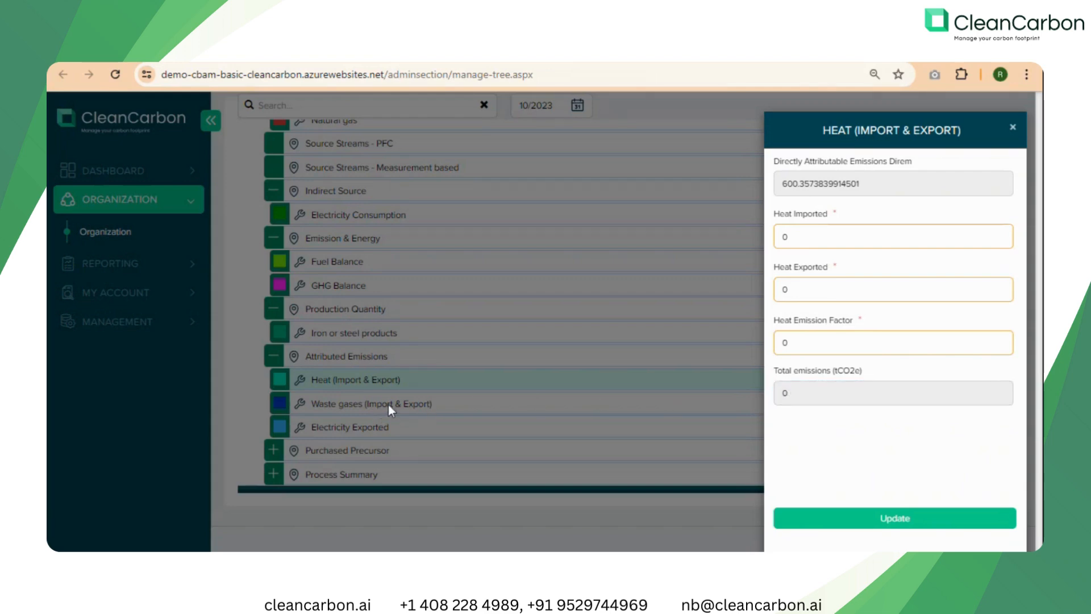
Review the Waste gases (Import & Export) and Electricity Exported records, including their emission factors and total emissions, and close them.
{"action": "left_click", "coordinate": [342, 403]}
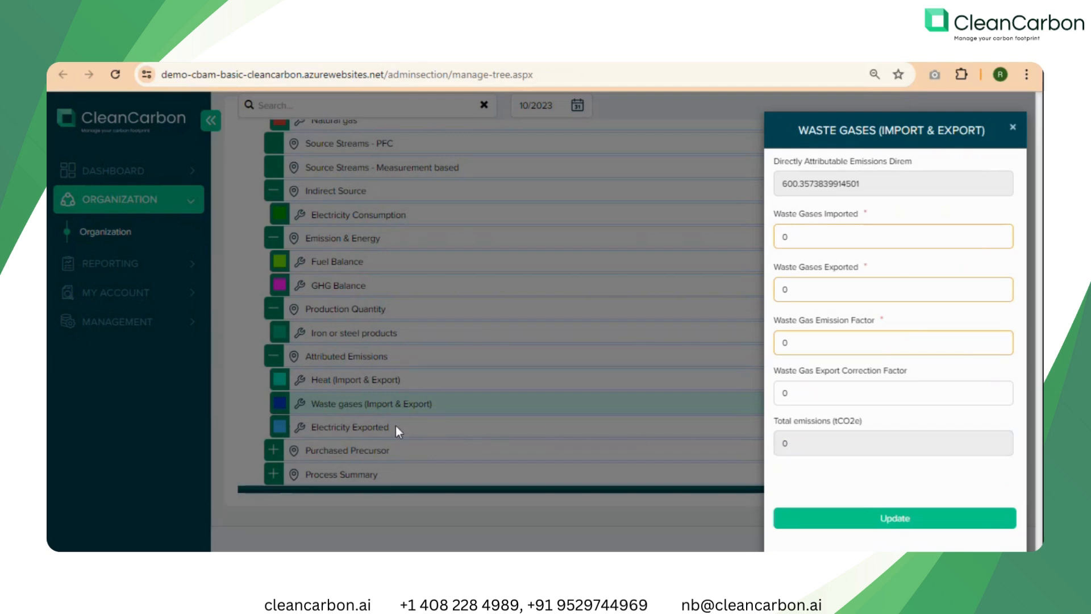
{"action": "left_click", "coordinate": [349, 427]}
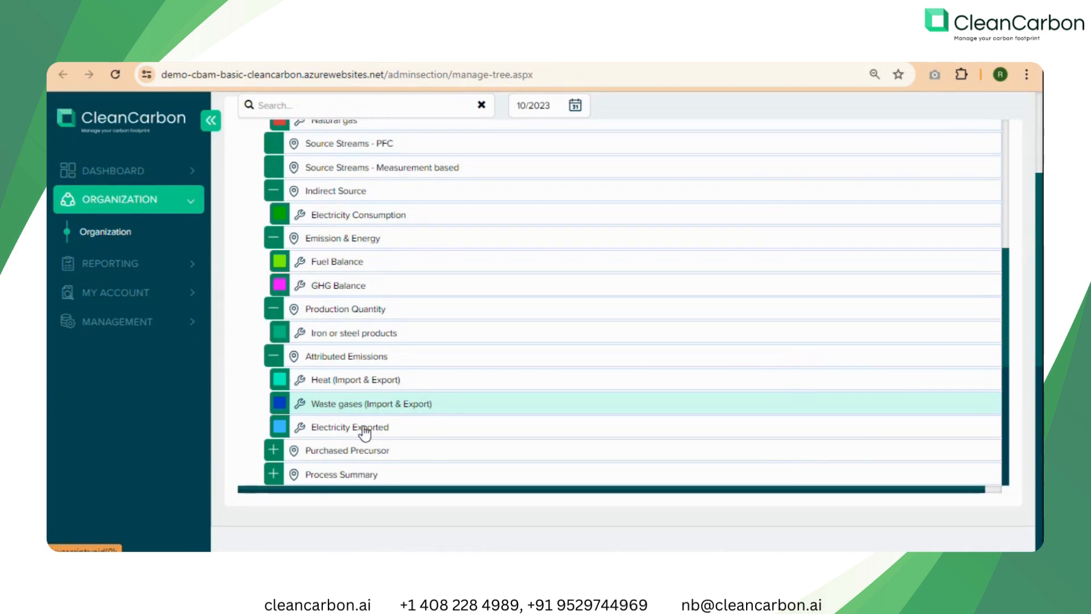
{"action": "left_click", "coordinate": [364, 430]}
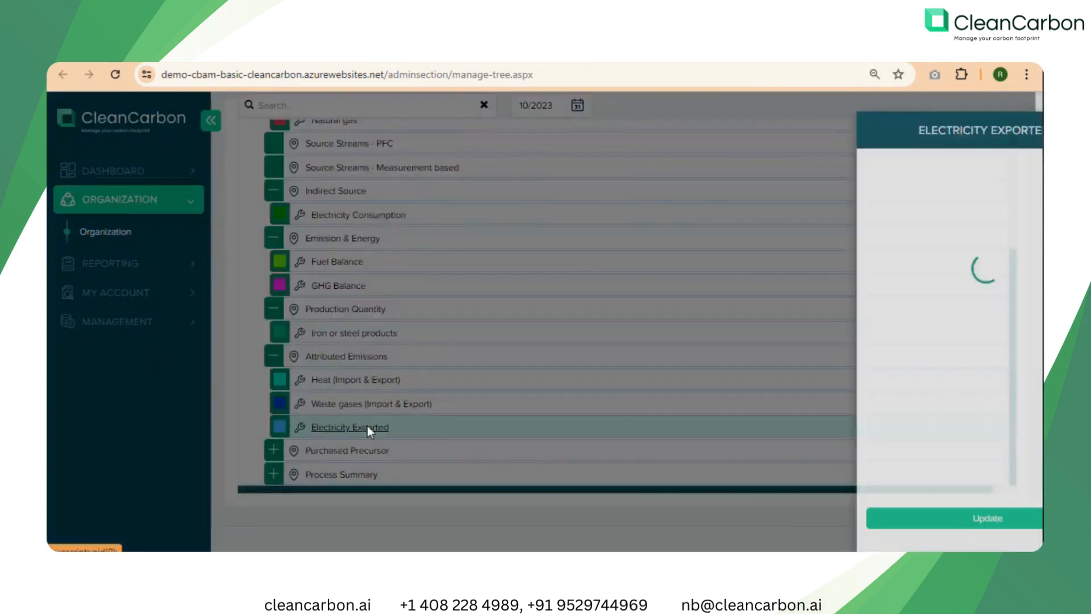
{"action": "left_click", "coordinate": [822, 241]}
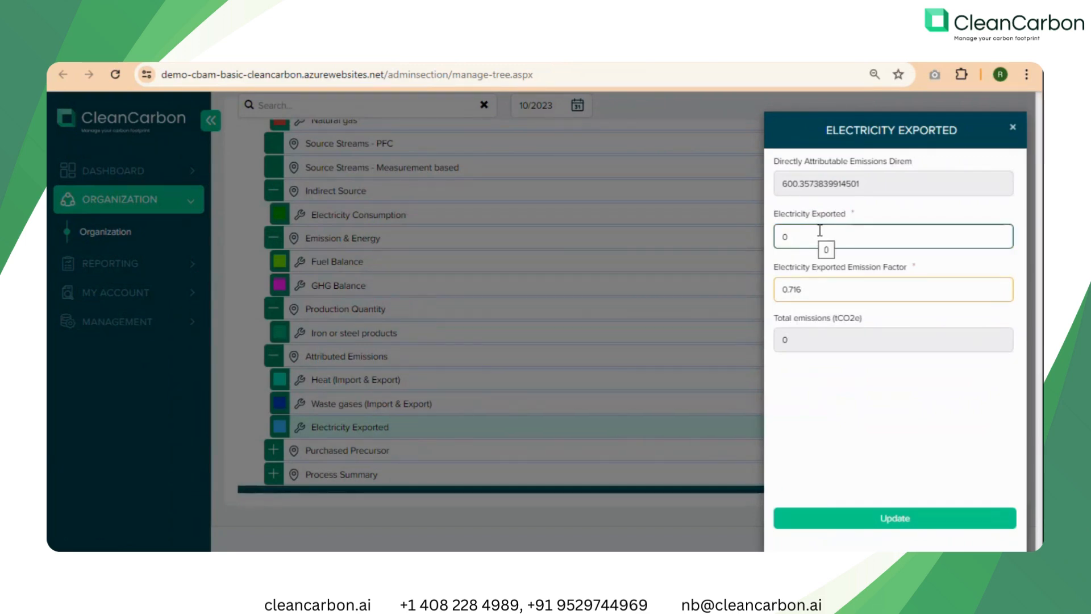
{"action": "left_click", "coordinate": [822, 288]}
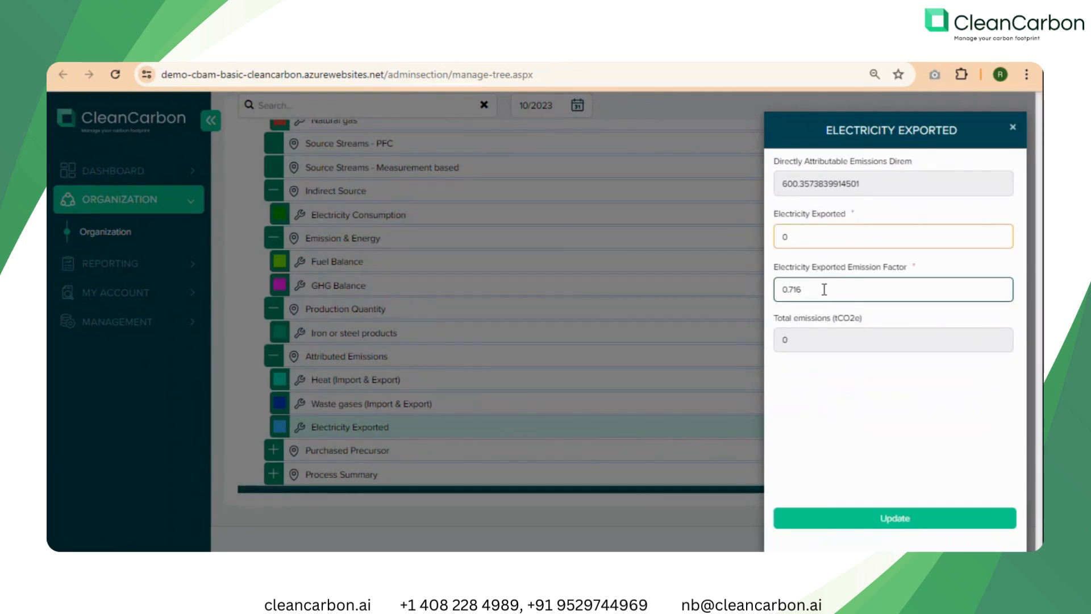
{"action": "left_click", "coordinate": [808, 337]}
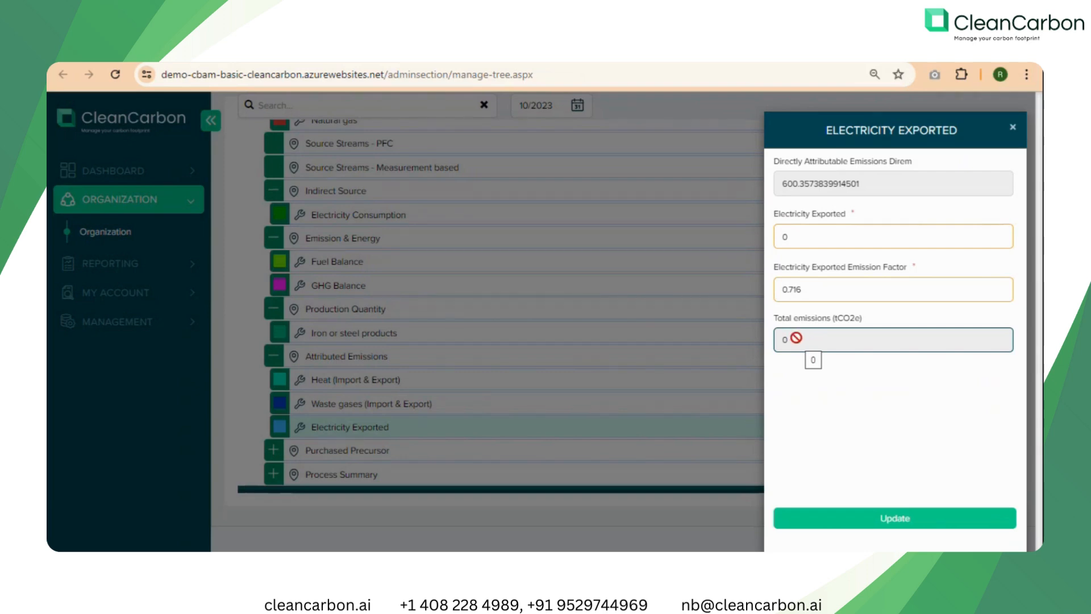
{"action": "left_click", "coordinate": [388, 427]}
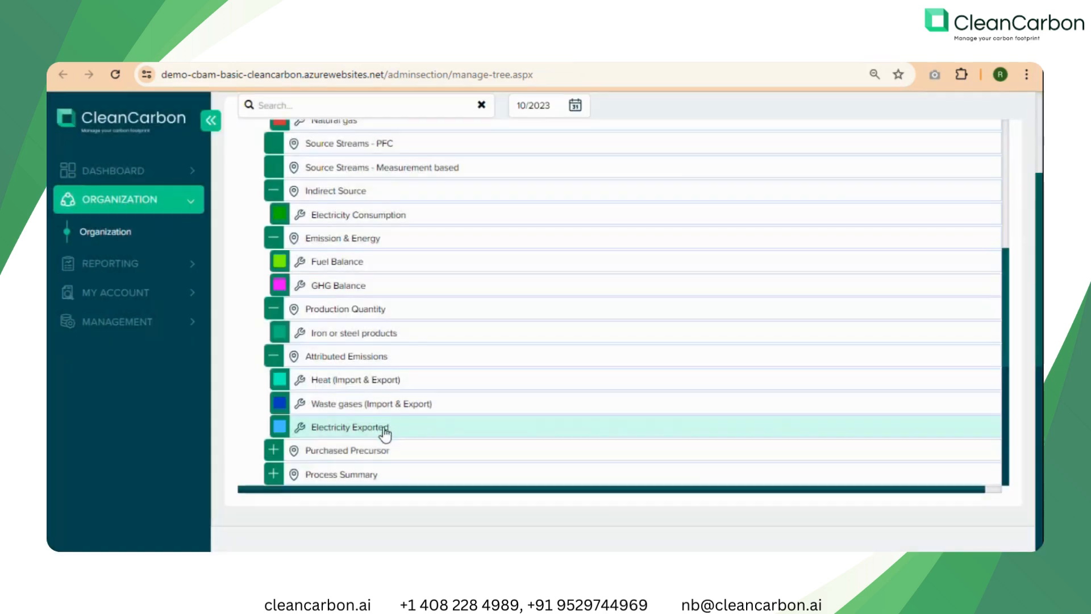
Expand the Purchased Precursor node and review the production routes and total amounts purchased in the Stainless Steel Wire Rod record.
{"action": "left_click", "coordinate": [273, 450]}
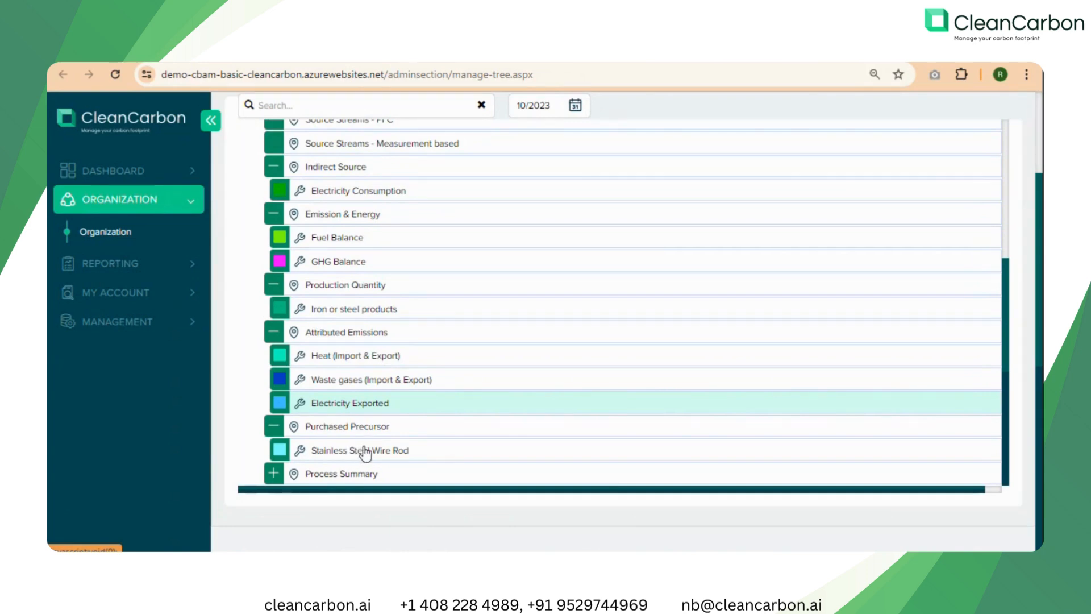
{"action": "left_click", "coordinate": [365, 449]}
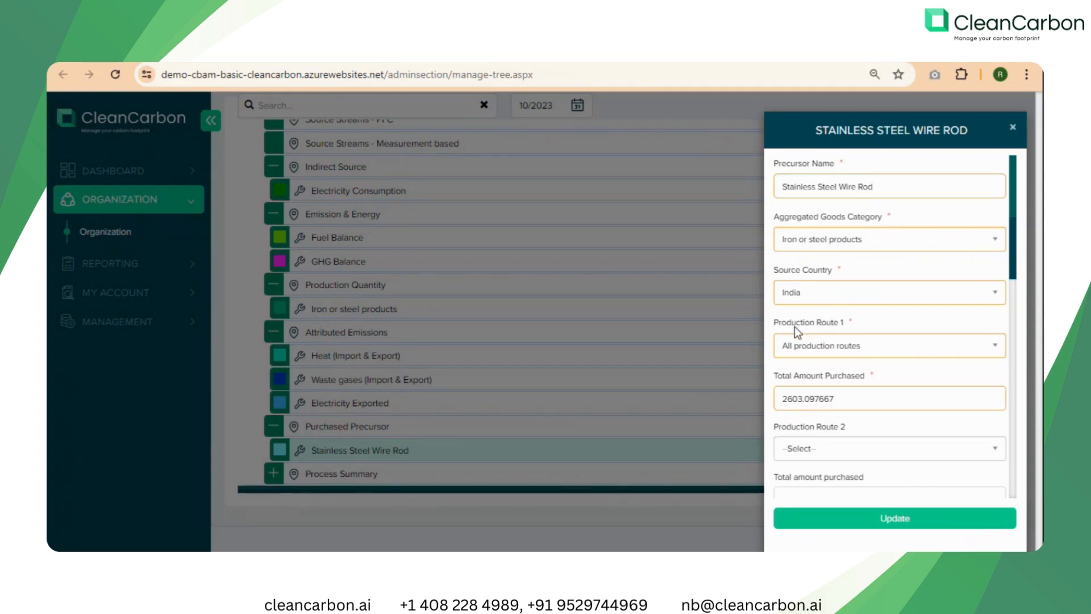
{"action": "scroll", "coordinate": [794, 326], "scroll_direction": "down", "scroll_amount": 1}
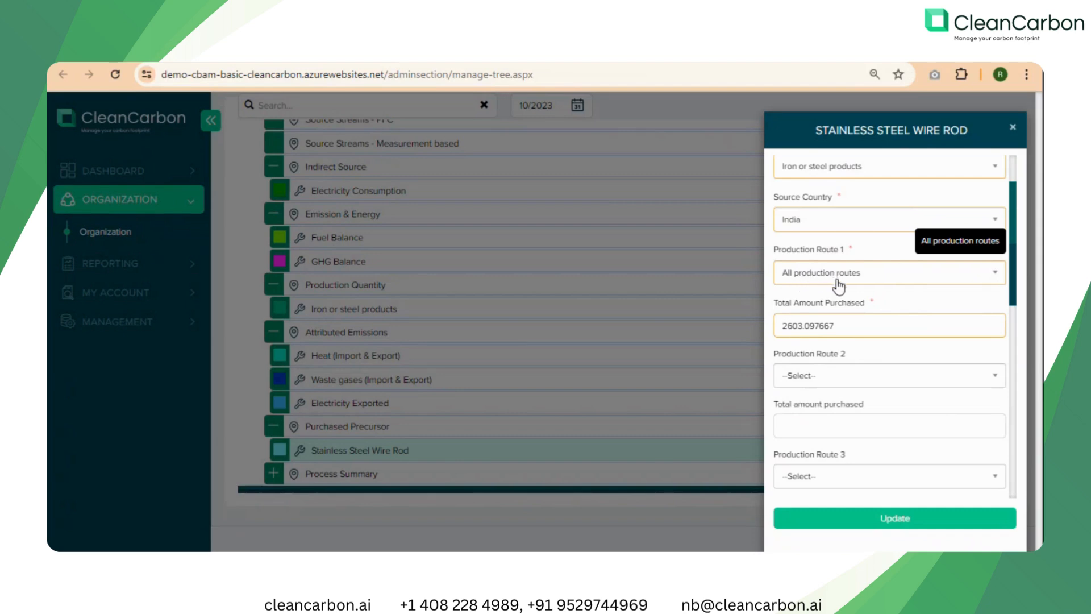
{"action": "left_click_drag", "start_coordinate": [785, 328], "coordinate": [834, 326]}
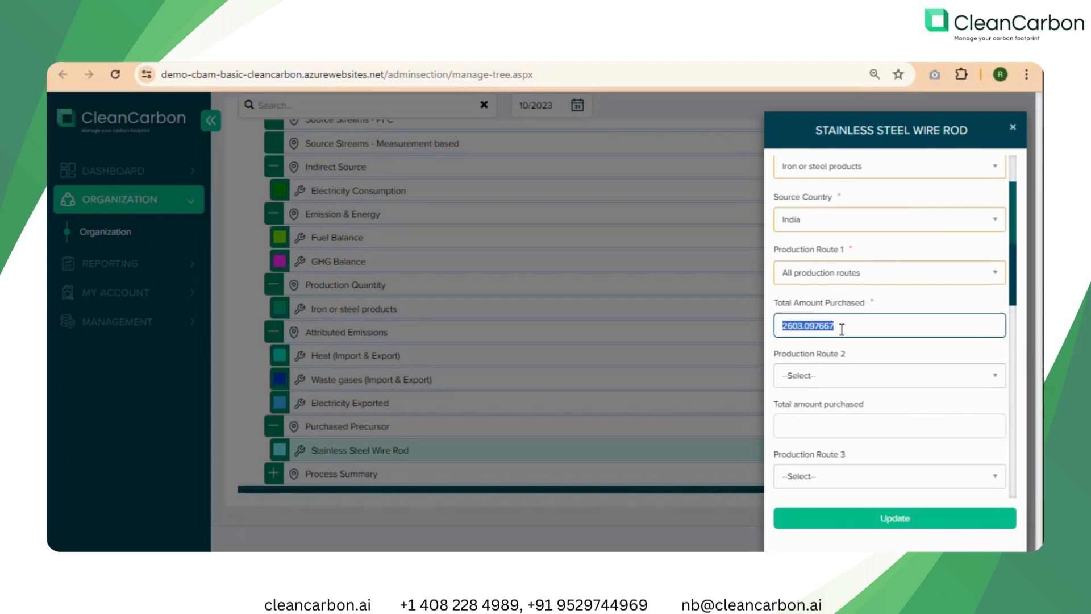
{"action": "left_click", "coordinate": [860, 351]}
{"action": "scroll", "coordinate": [823, 455], "scroll_direction": "down", "scroll_amount": 1}
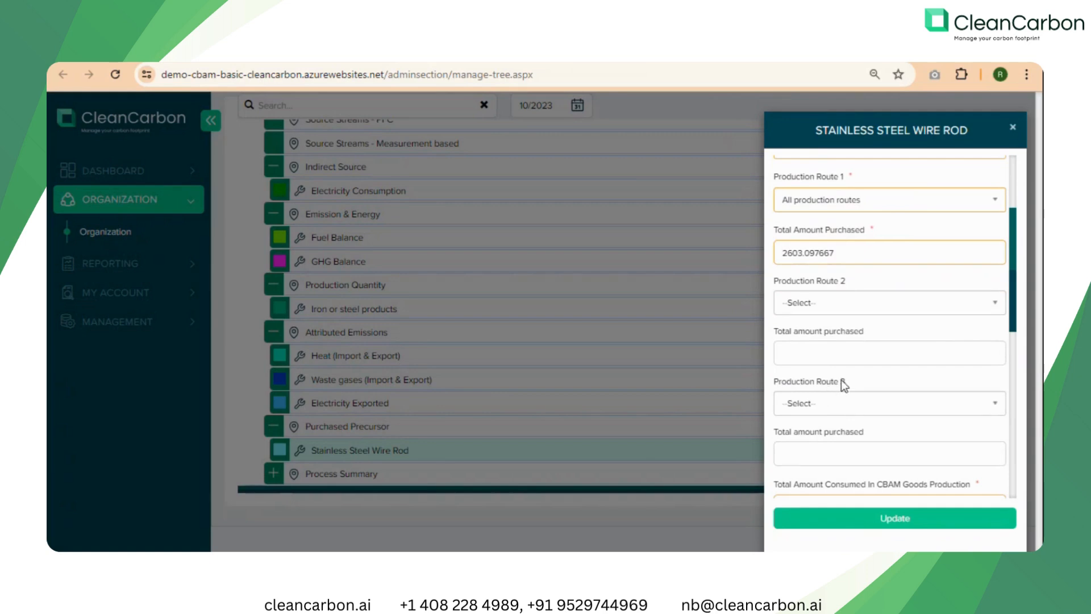
{"action": "scroll", "coordinate": [841, 380], "scroll_direction": "down", "scroll_amount": 1}
{"action": "left_click", "coordinate": [841, 379]}
{"action": "scroll", "coordinate": [843, 380], "scroll_direction": "down", "scroll_amount": 1}
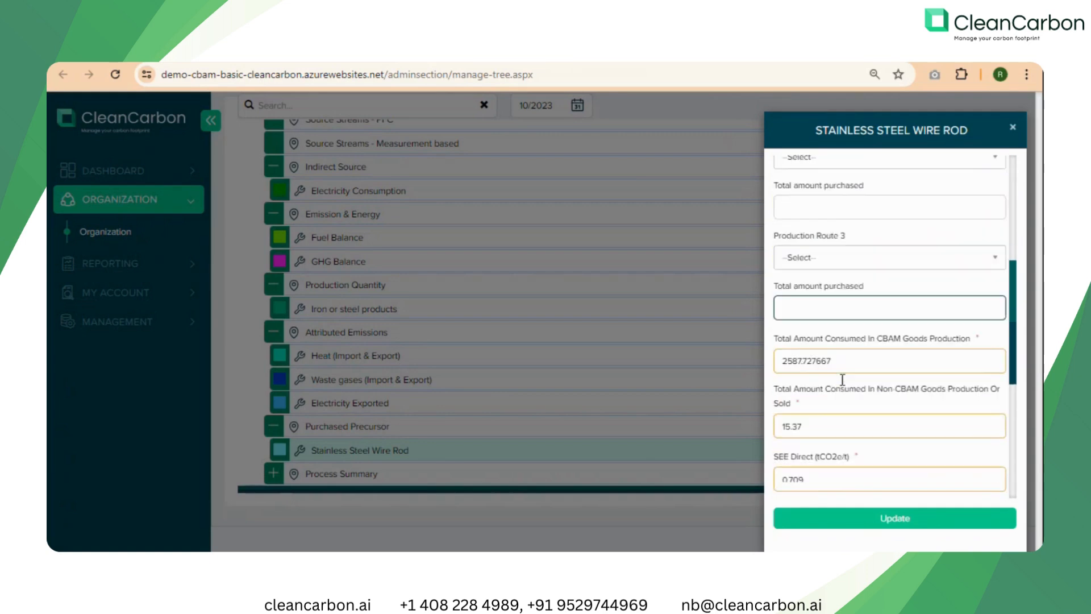
Review the wire rod precursor's consumed amounts, direct and indirect SEE, electricity consumption and emission factor fields, and close the record.
{"action": "scroll", "coordinate": [843, 379], "scroll_direction": "down", "scroll_amount": 1}
{"action": "left_click", "coordinate": [796, 281]}
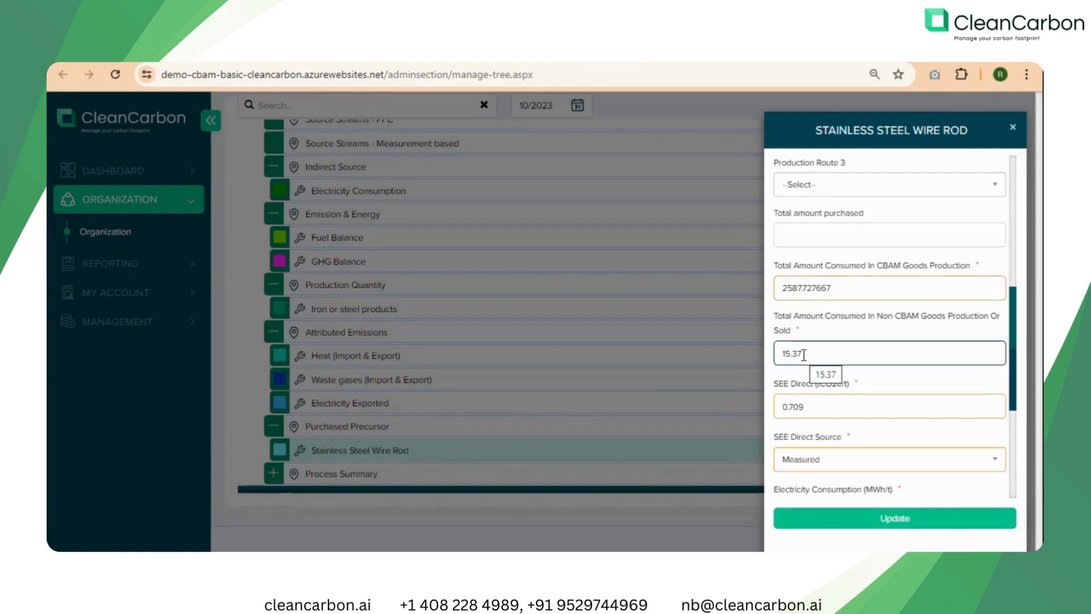
{"action": "left_click_drag", "start_coordinate": [804, 355], "coordinate": [779, 356]}
{"action": "left_click", "coordinate": [881, 325]}
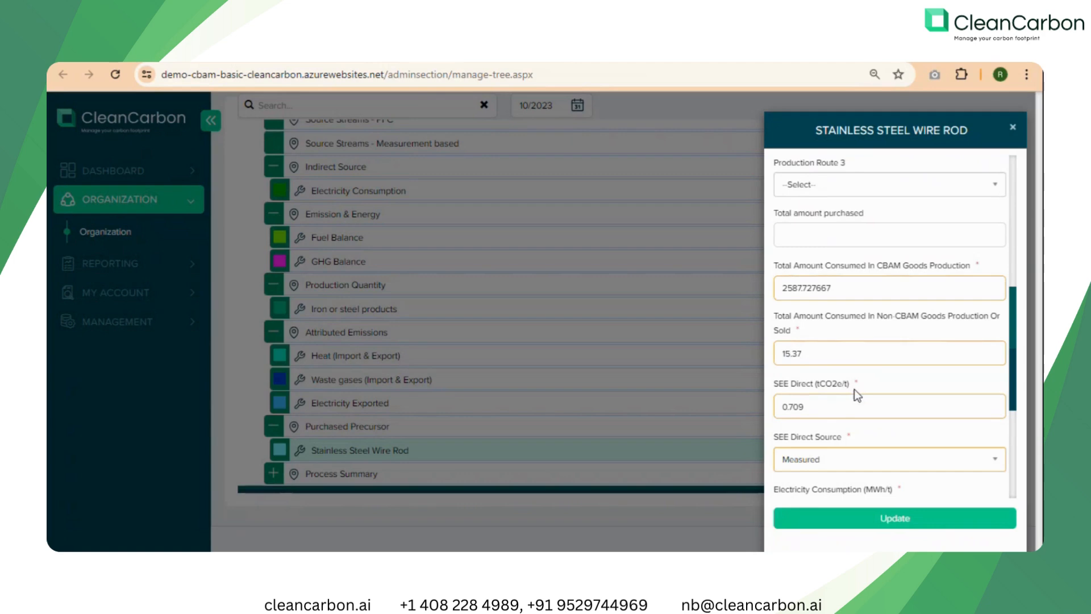
{"action": "scroll", "coordinate": [854, 389], "scroll_direction": "down", "scroll_amount": 3}
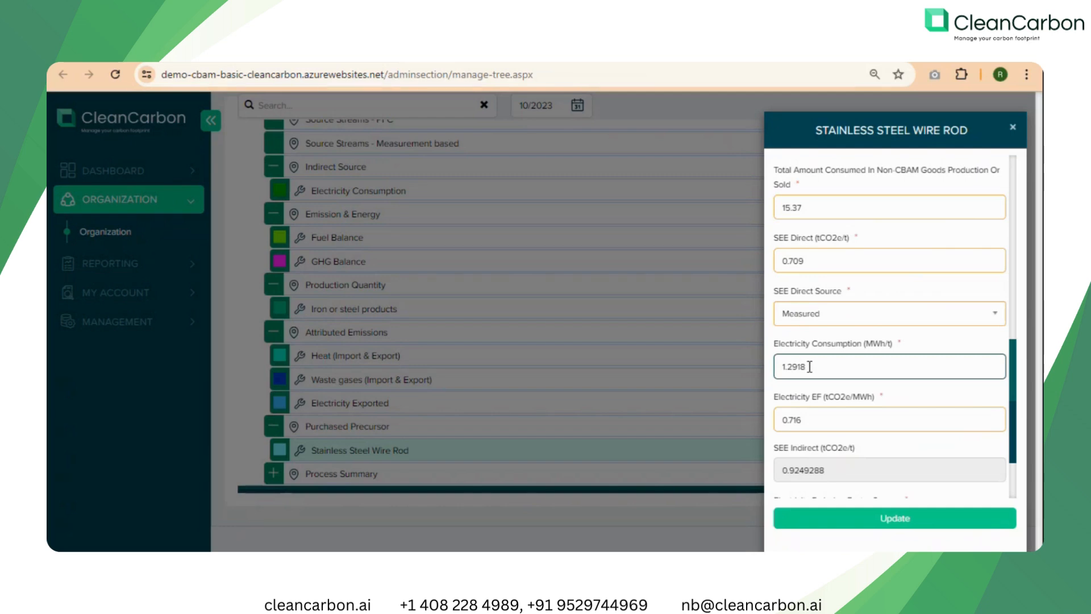
{"action": "scroll", "coordinate": [801, 378], "scroll_direction": "down", "scroll_amount": 2}
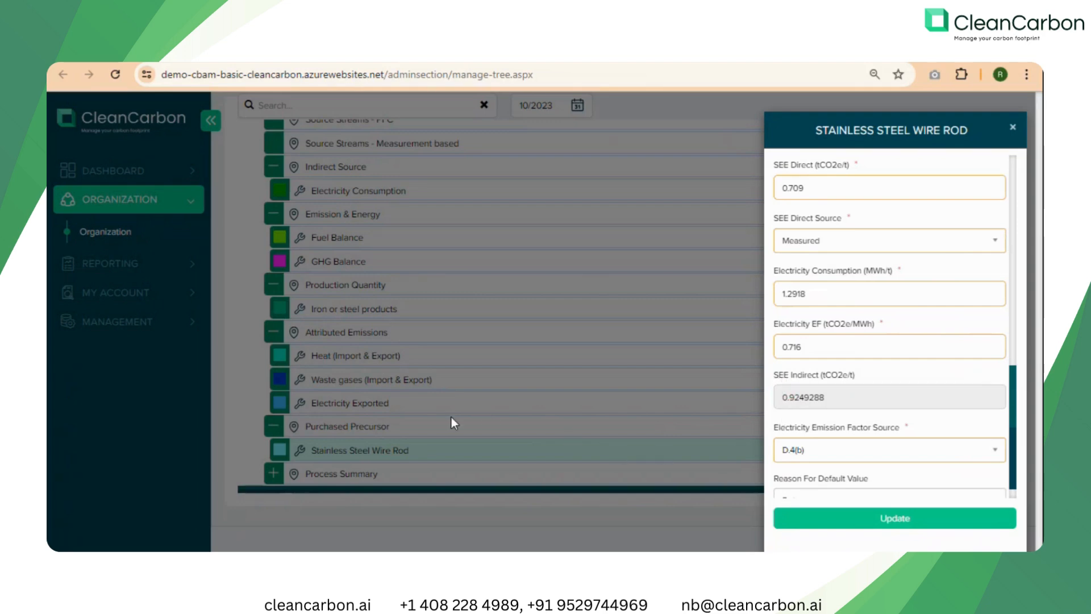
{"action": "left_click", "coordinate": [353, 449]}
Expand the Process Summary node and review the Total Emission record's direct, indirect and specific embedded emissions.
{"action": "left_click", "coordinate": [274, 473]}
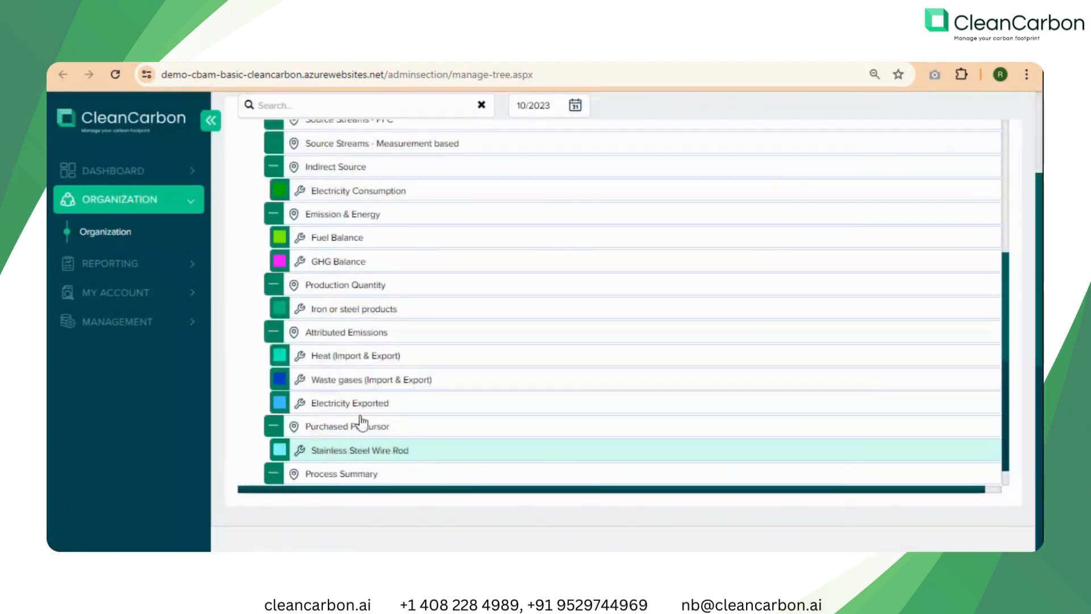
{"action": "scroll", "coordinate": [356, 432], "scroll_direction": "down", "scroll_amount": 1}
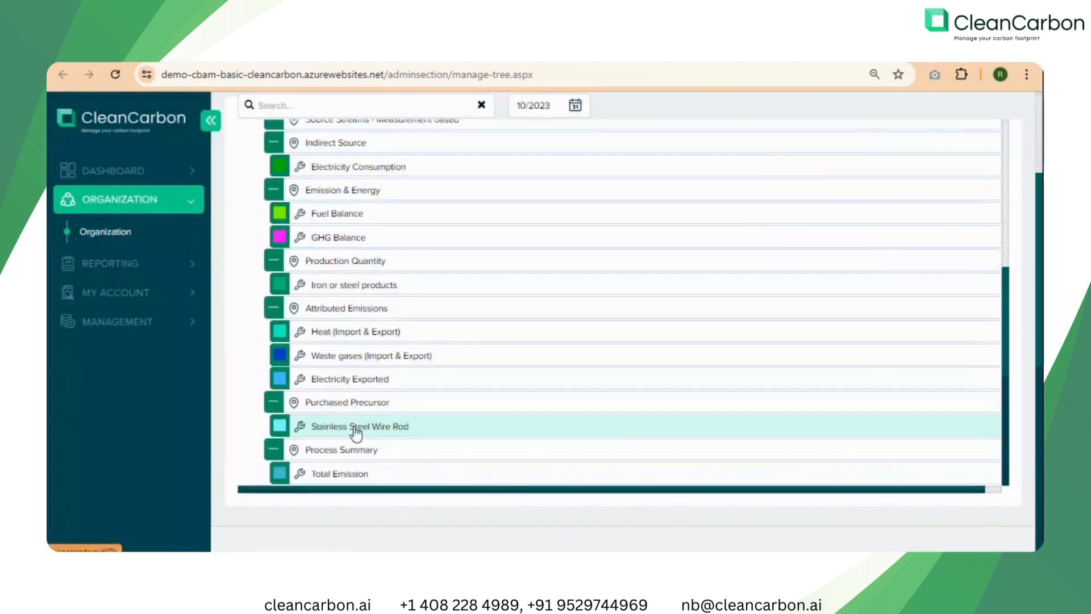
{"action": "left_click", "coordinate": [337, 476]}
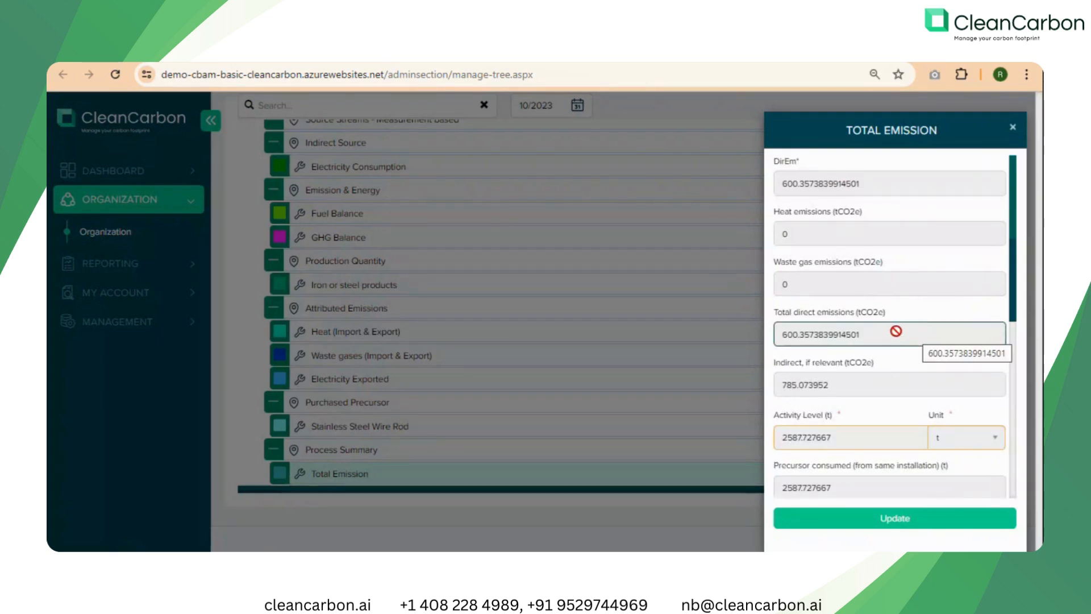
{"action": "scroll", "coordinate": [897, 331], "scroll_direction": "down", "scroll_amount": 6}
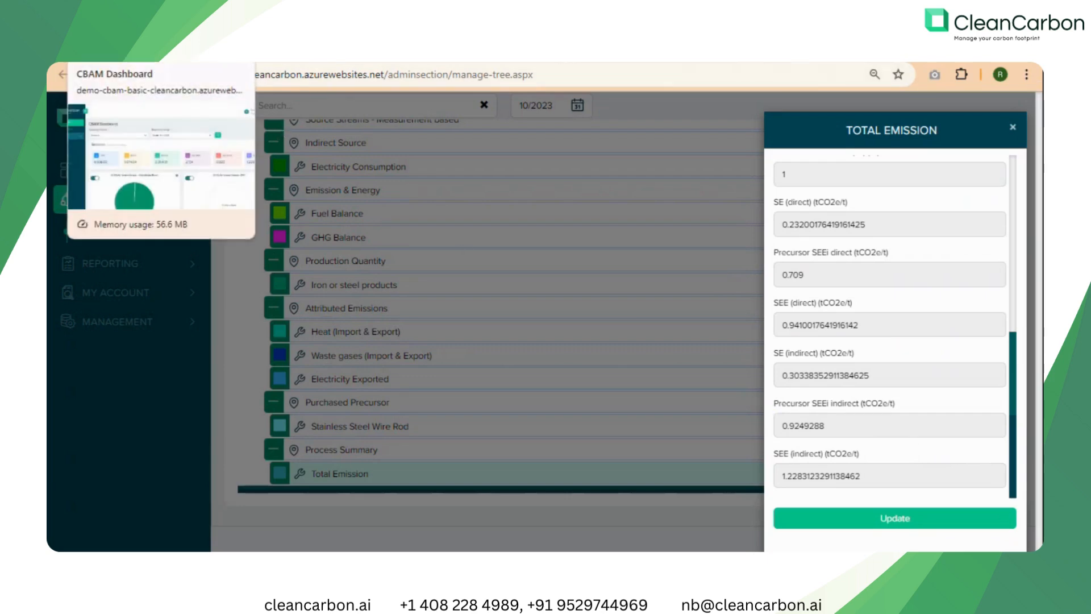
Switch to the CBAM Dashboard and review the total, direct, indirect and SEE emission figures for Quarter 4 in 2023.
{"action": "left_click", "coordinate": [114, 50]}
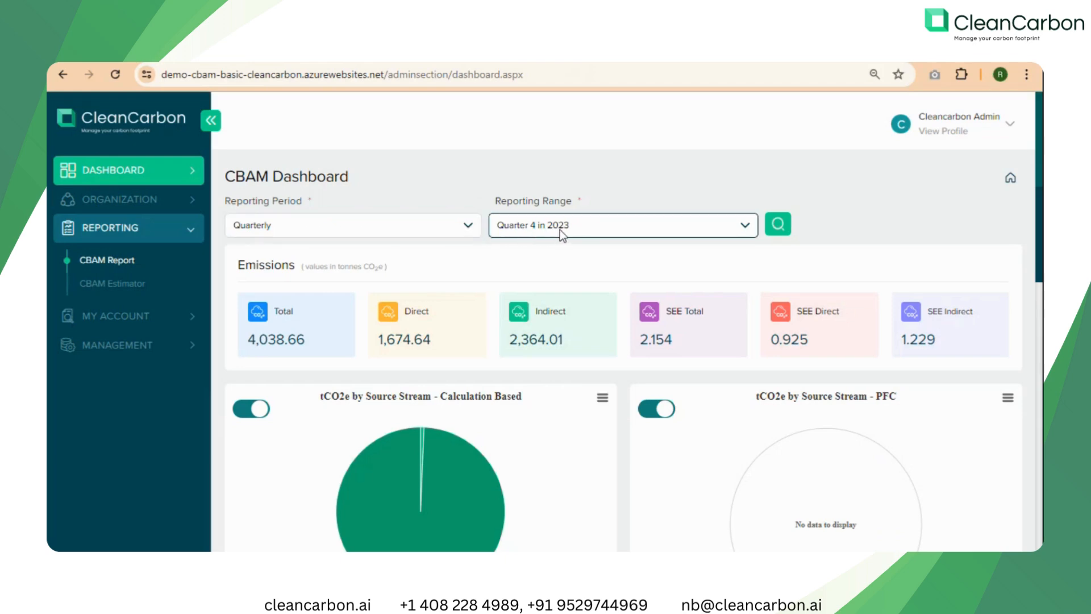
{"action": "scroll", "coordinate": [628, 250], "scroll_direction": "down", "scroll_amount": 2}
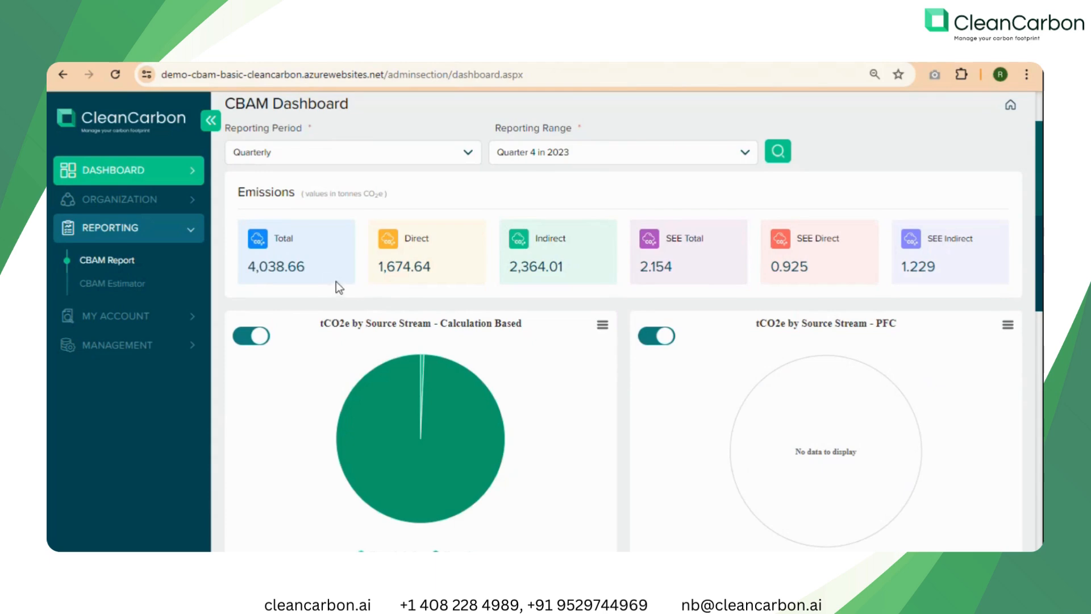
{"action": "left_click_drag", "start_coordinate": [249, 268], "coordinate": [432, 266]}
{"action": "left_click", "coordinate": [513, 265]}
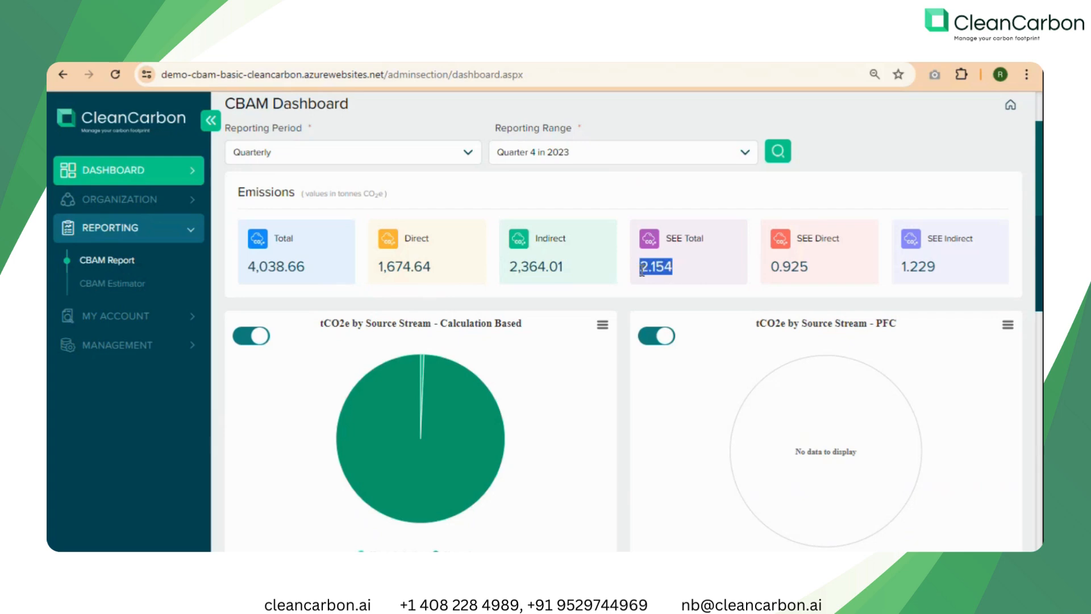
{"action": "left_click", "coordinate": [699, 262]}
Examine the dashboard charts of tCO2e by source stream and indirect source, and of tCO2e and carbon tax per production process.
{"action": "scroll", "coordinate": [606, 363], "scroll_direction": "down", "scroll_amount": 1}
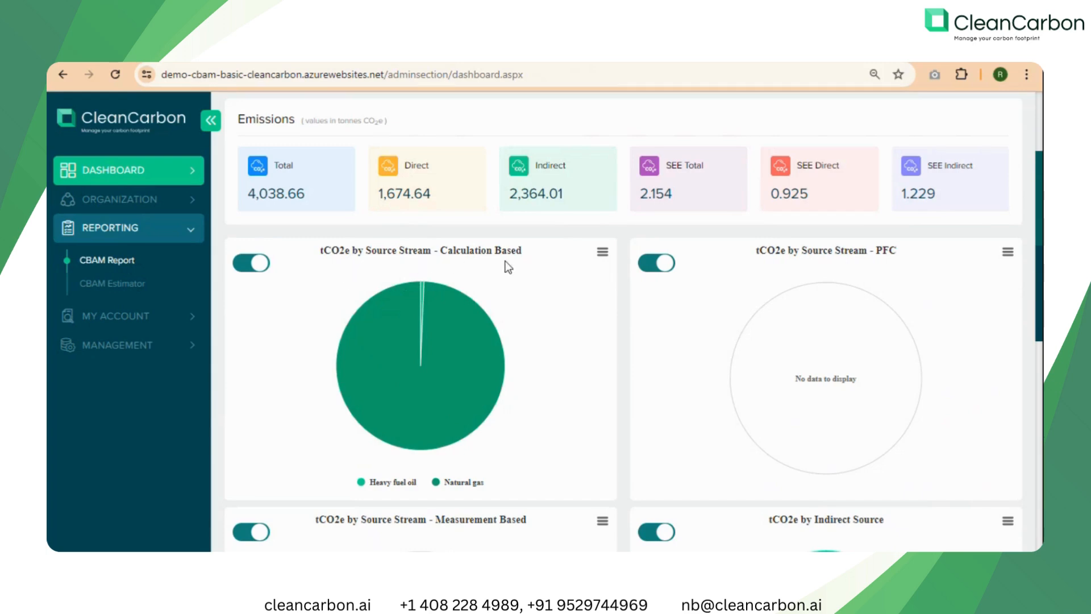
{"action": "scroll", "coordinate": [527, 298], "scroll_direction": "down", "scroll_amount": 1}
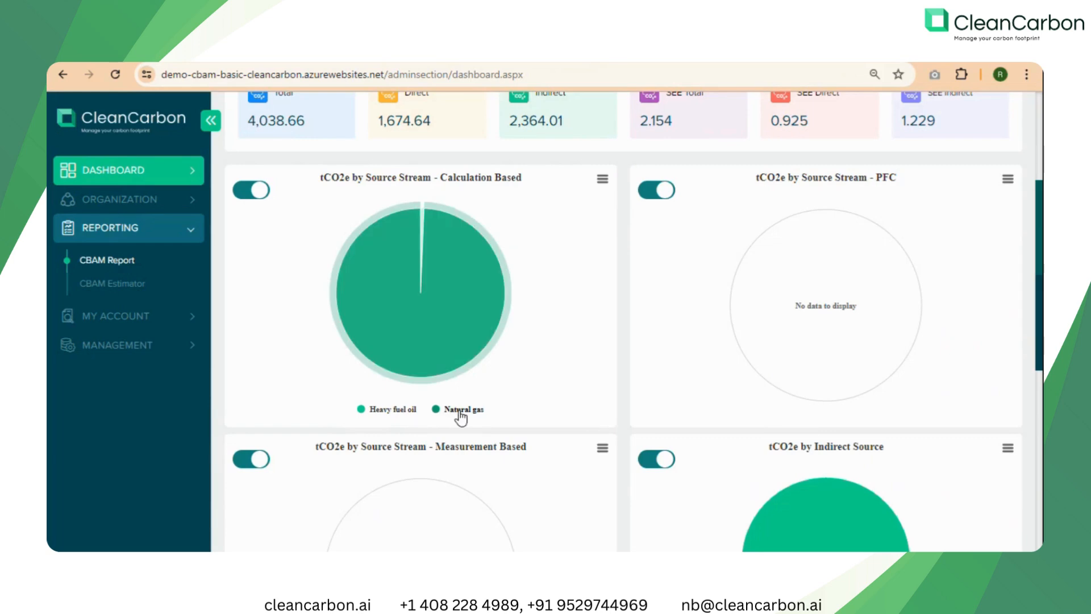
{"action": "mouse_move", "coordinate": [455, 327]}
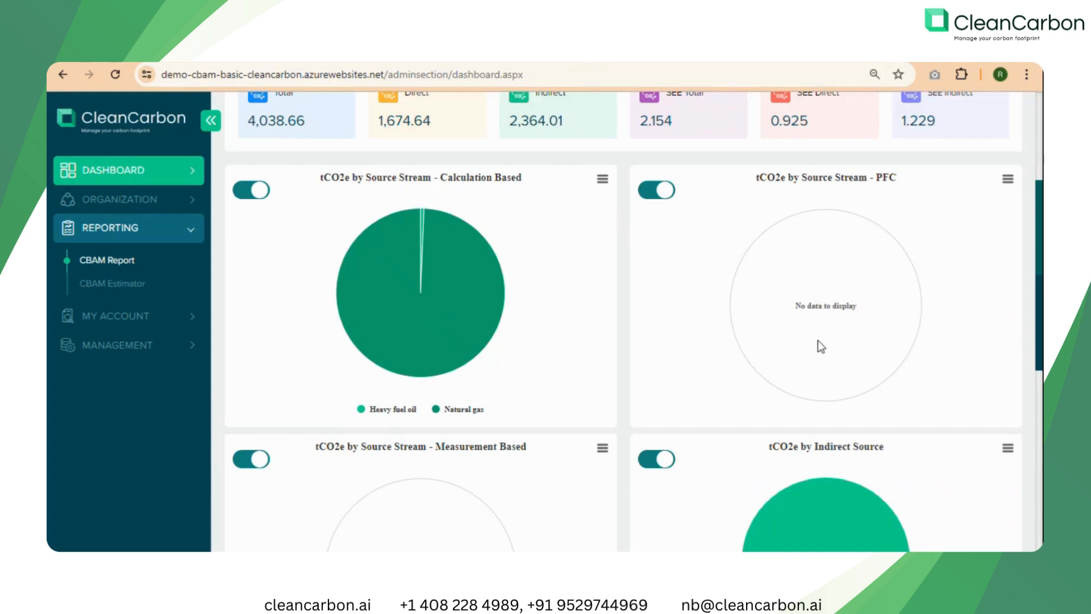
{"action": "scroll", "coordinate": [615, 352], "scroll_direction": "down", "scroll_amount": 4}
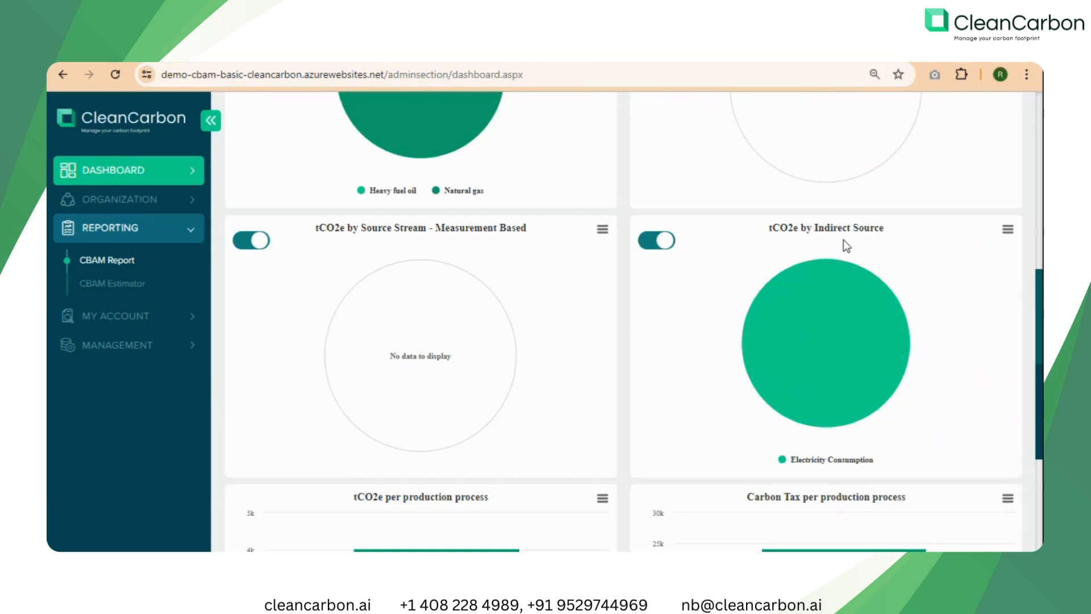
{"action": "mouse_move", "coordinate": [844, 274]}
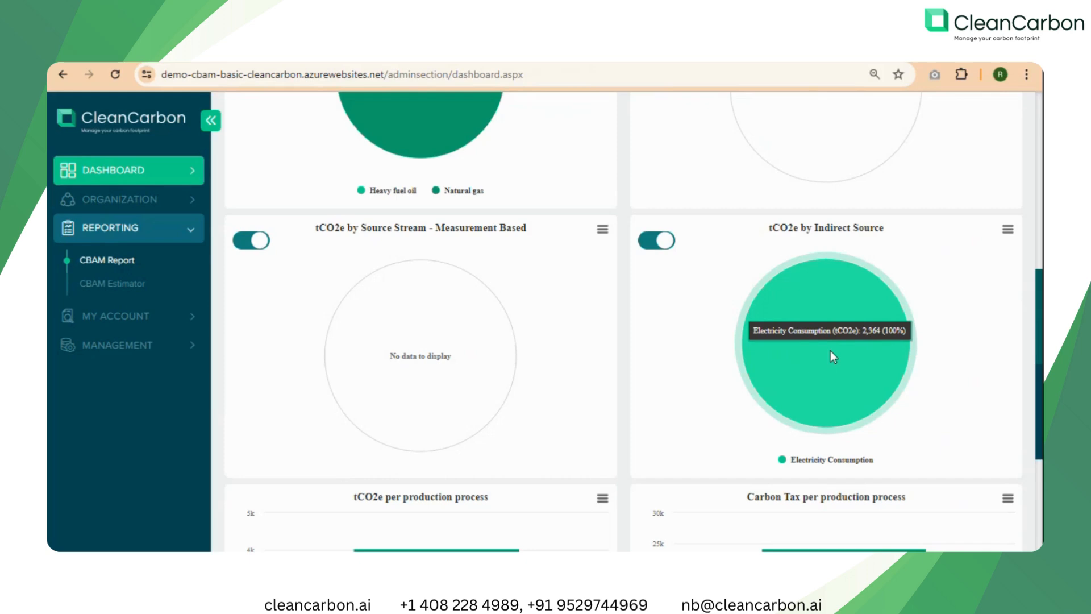
{"action": "scroll", "coordinate": [648, 393], "scroll_direction": "down", "scroll_amount": 4}
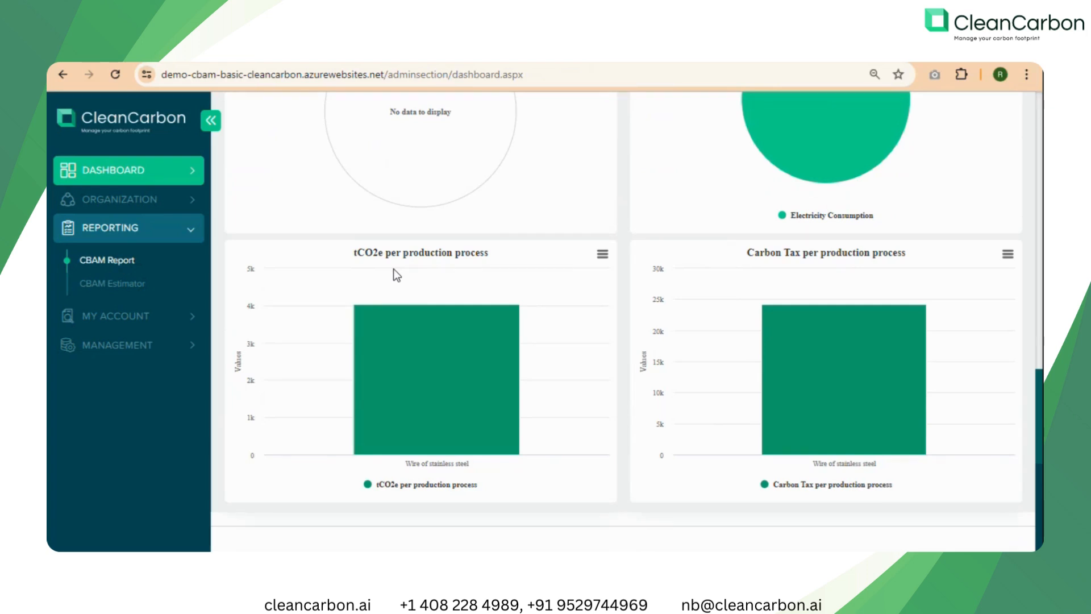
{"action": "mouse_move", "coordinate": [432, 344]}
{"action": "mouse_move", "coordinate": [844, 355]}
Generate the quarterly CBAM report for Quarter 4 in 2023 and download it.
{"action": "left_click", "coordinate": [272, 57]}
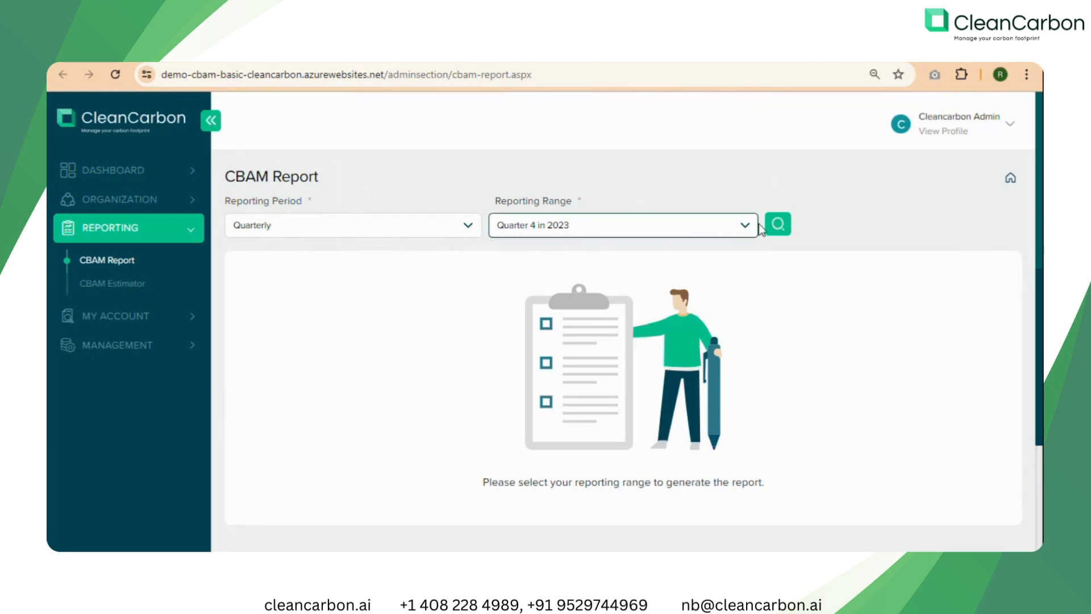
{"action": "left_click", "coordinate": [788, 230]}
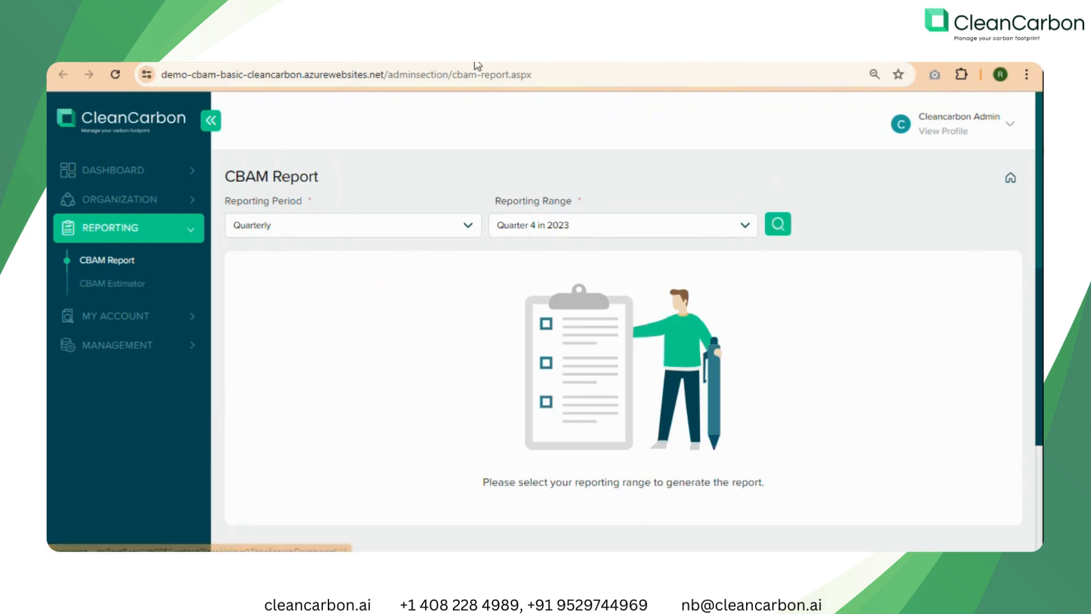
{"action": "left_click", "coordinate": [786, 226]}
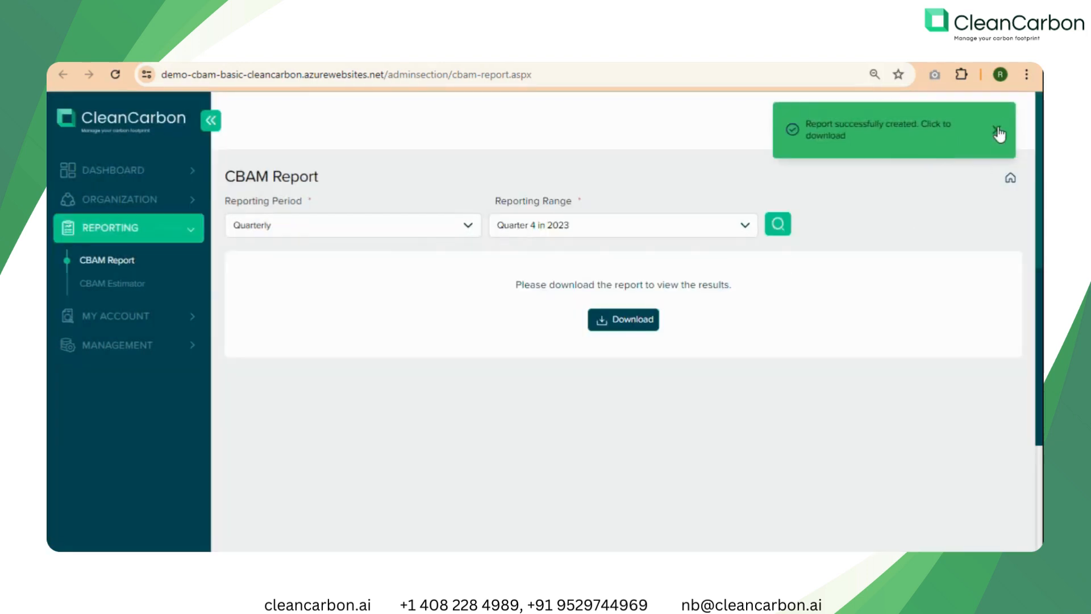
{"action": "left_click", "coordinate": [997, 131]}
{"action": "left_click", "coordinate": [613, 324]}
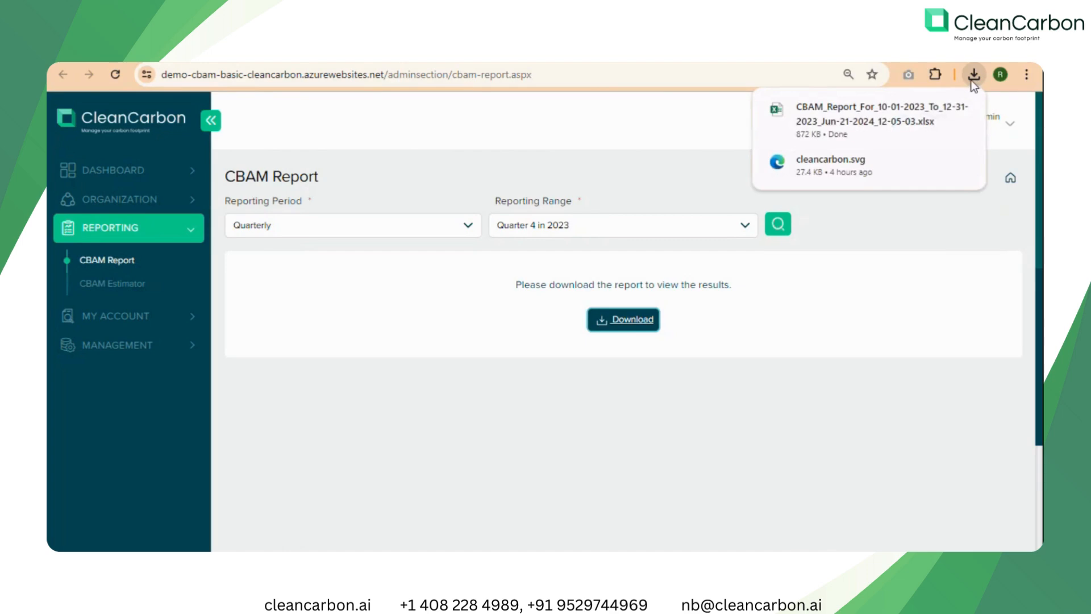
Open the downloaded CBAM report workbook in Excel, enable editing and dismiss the Office licence notices.
{"action": "left_click", "coordinate": [851, 112]}
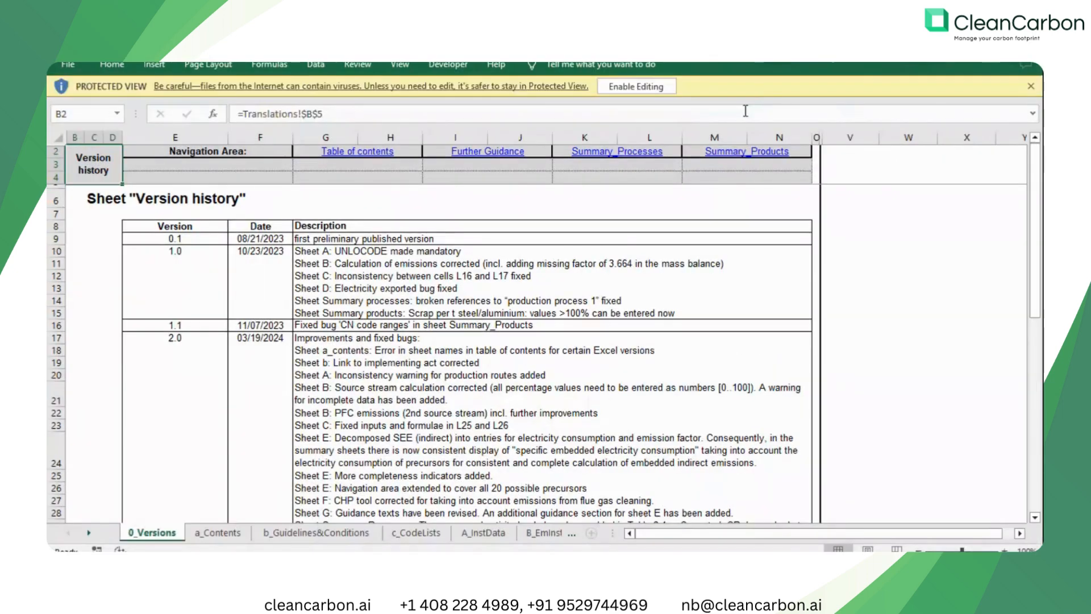
{"action": "left_click", "coordinate": [632, 86]}
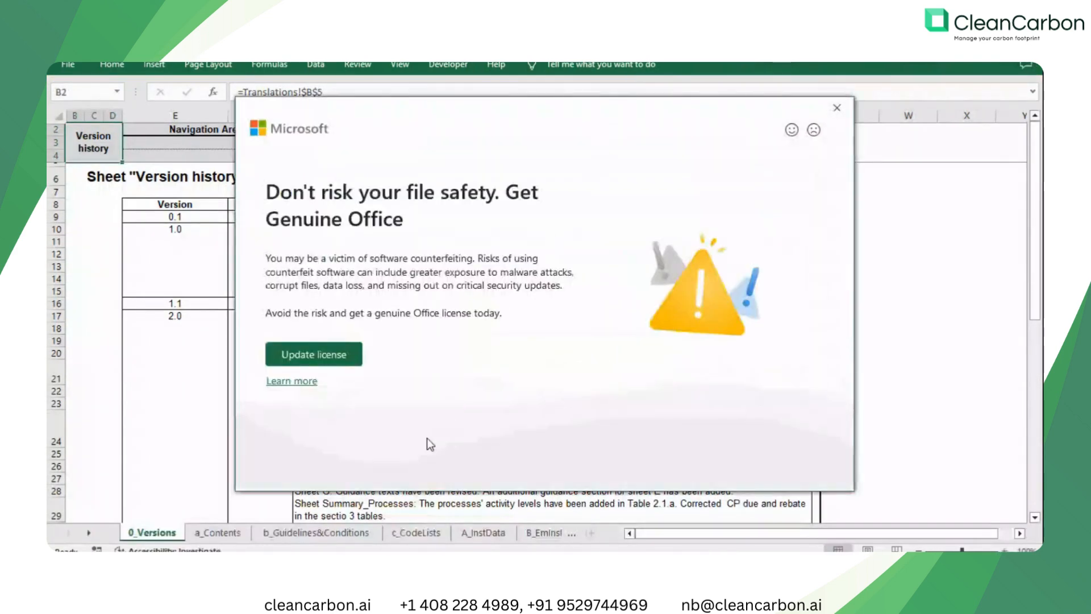
{"action": "left_click", "coordinate": [836, 108]}
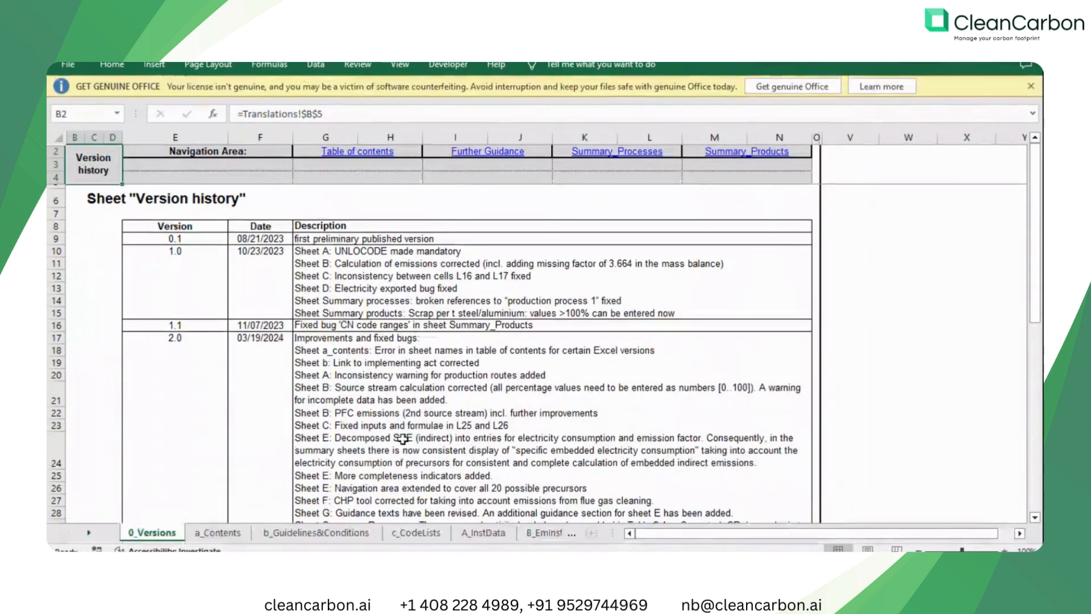
{"action": "left_click", "coordinate": [1031, 87]}
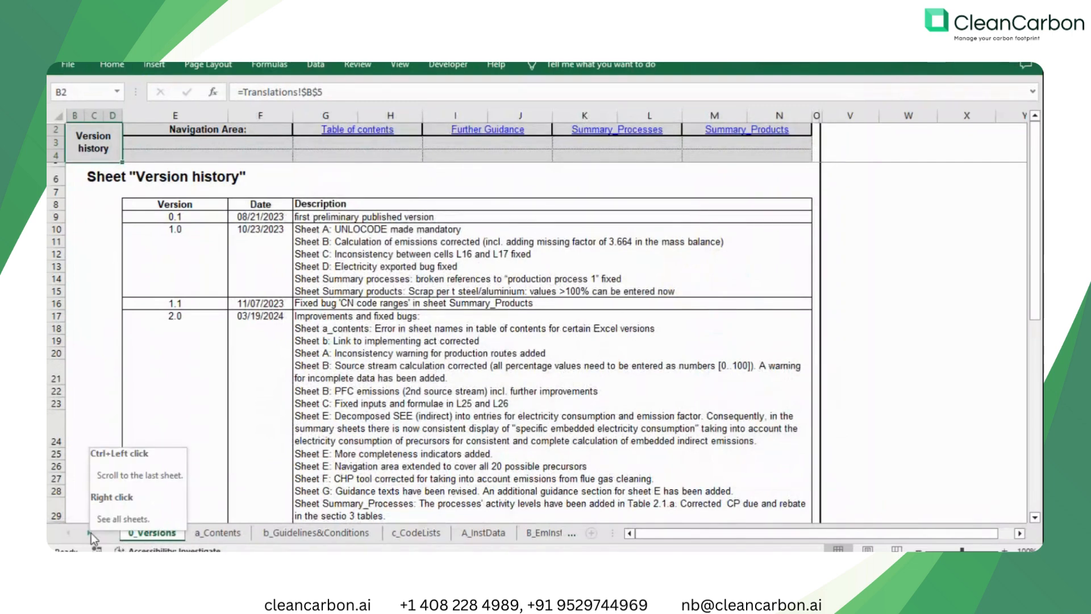
Open the A_InstData sheet and review its reporting period, installation details, verifier information and aggregated goods categories.
{"action": "left_click", "coordinate": [91, 533]}
{"action": "left_click", "coordinate": [91, 533]}
{"action": "left_click", "coordinate": [91, 533]}
{"action": "left_click", "coordinate": [236, 533]}
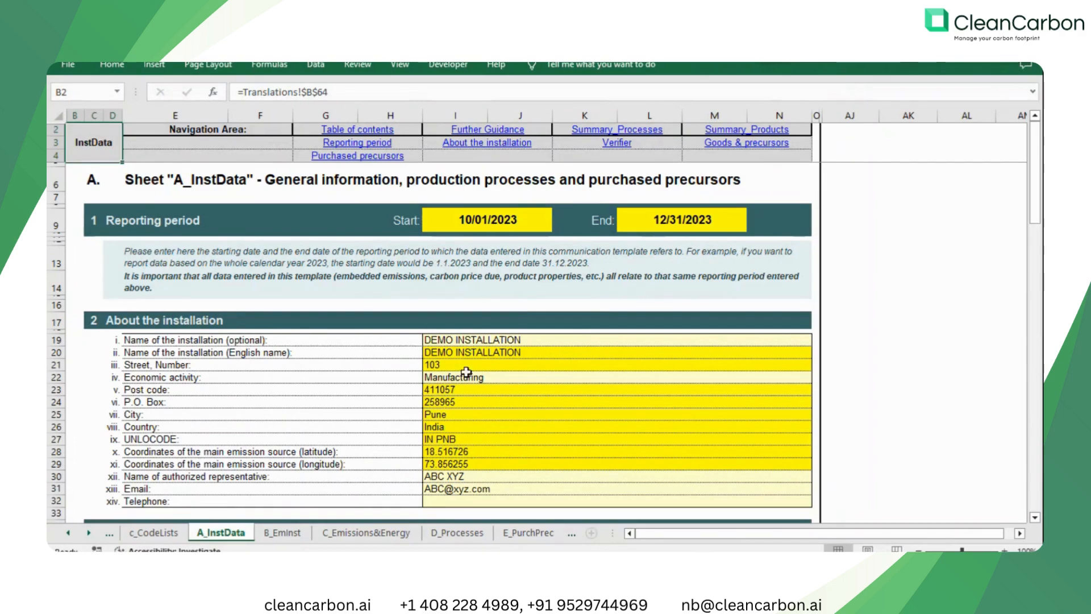
{"action": "scroll", "coordinate": [466, 372], "scroll_direction": "down", "scroll_amount": 3}
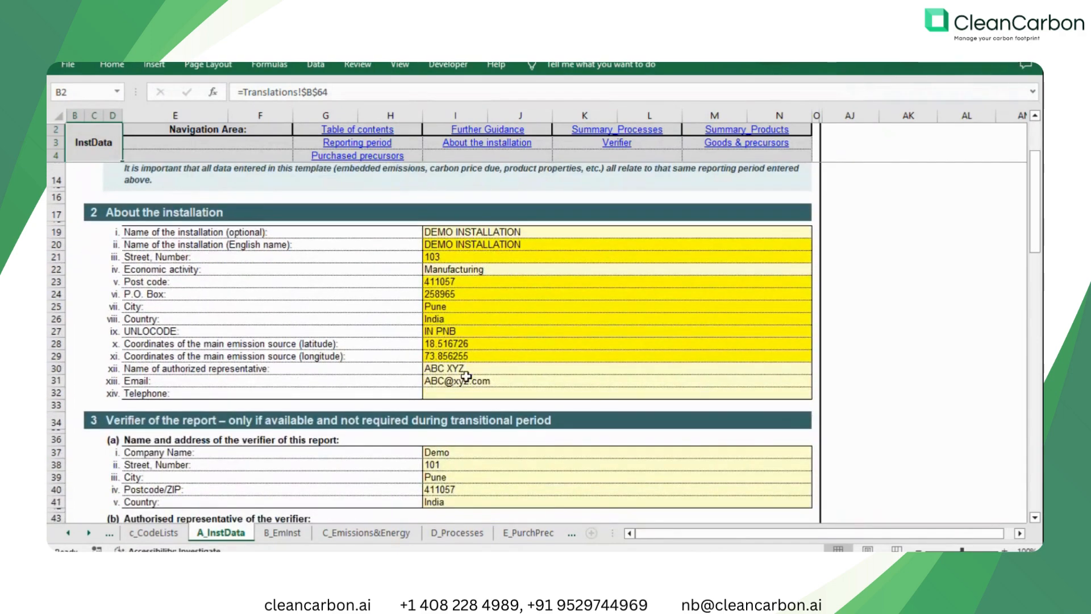
{"action": "scroll", "coordinate": [466, 377], "scroll_direction": "down", "scroll_amount": 5}
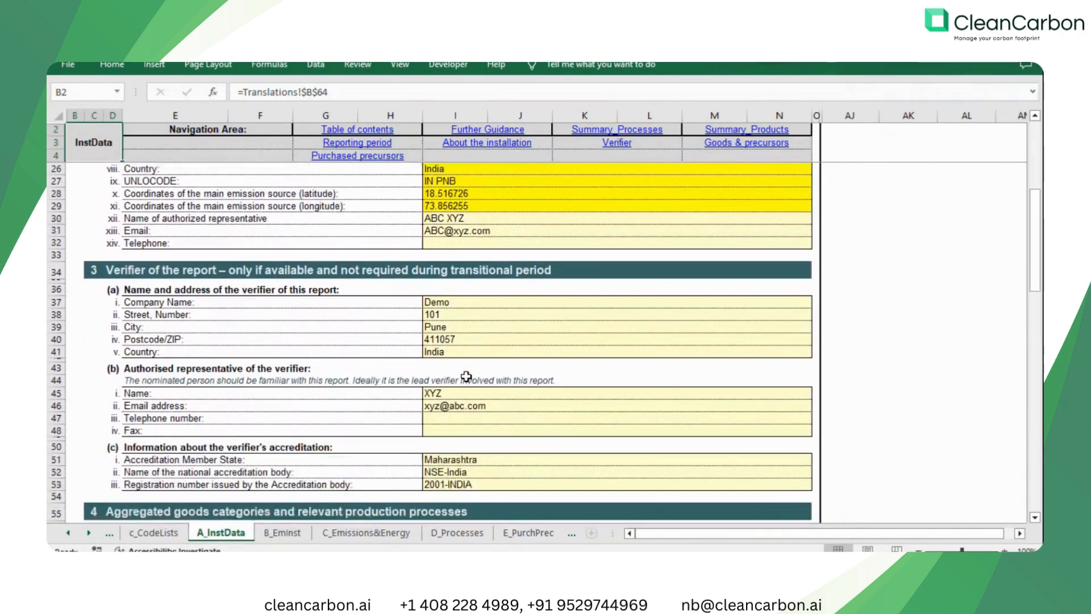
{"action": "scroll", "coordinate": [466, 377], "scroll_direction": "down", "scroll_amount": 8}
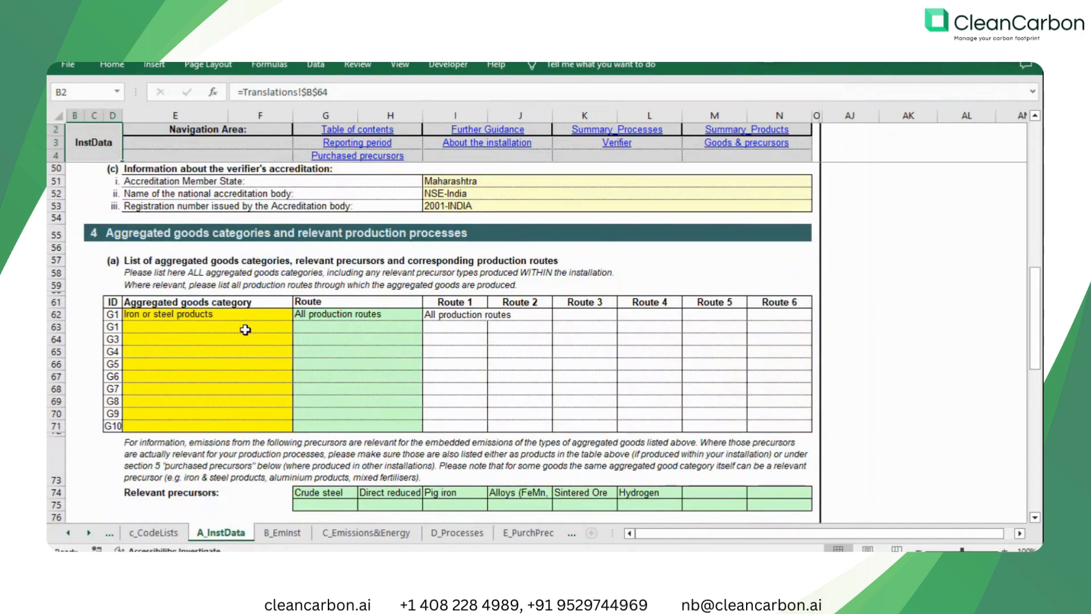
Review the A_InstData sheet's production routes, relevant precursors, production processes and purchased precursors sections.
{"action": "scroll", "coordinate": [246, 329], "scroll_direction": "down", "scroll_amount": 3}
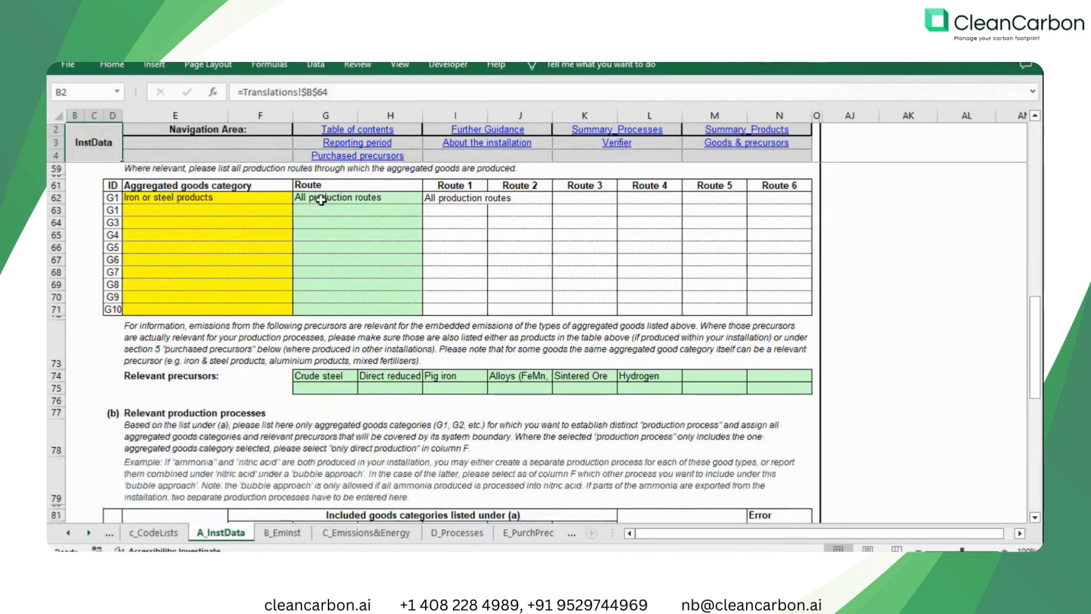
{"action": "scroll", "coordinate": [341, 335], "scroll_direction": "down", "scroll_amount": 3}
{"action": "scroll", "coordinate": [341, 337], "scroll_direction": "down", "scroll_amount": 3}
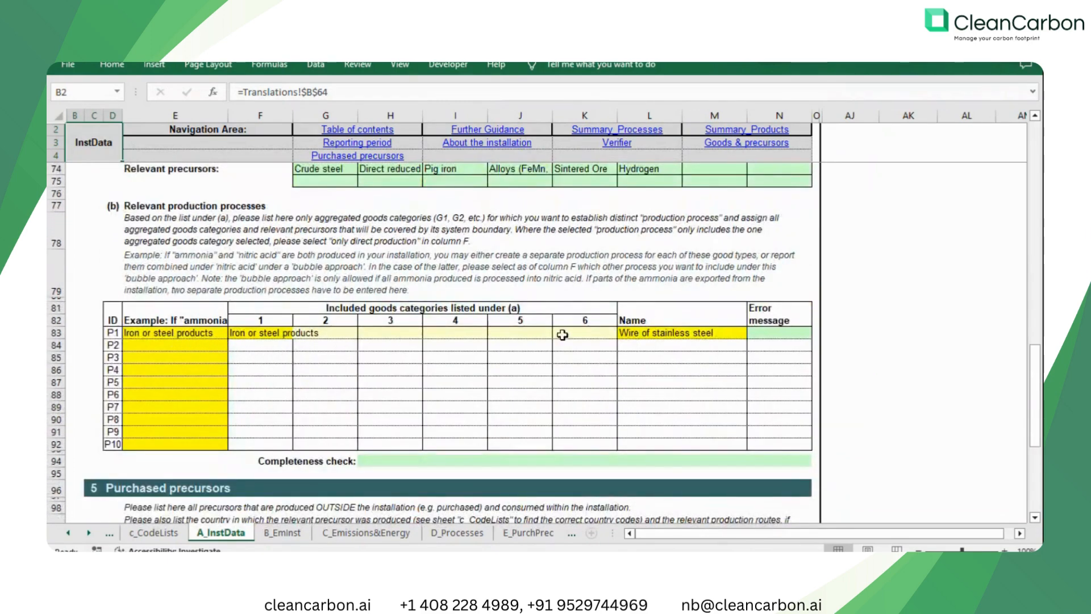
{"action": "scroll", "coordinate": [677, 338], "scroll_direction": "down", "scroll_amount": 1}
{"action": "scroll", "coordinate": [676, 338], "scroll_direction": "down", "scroll_amount": 4}
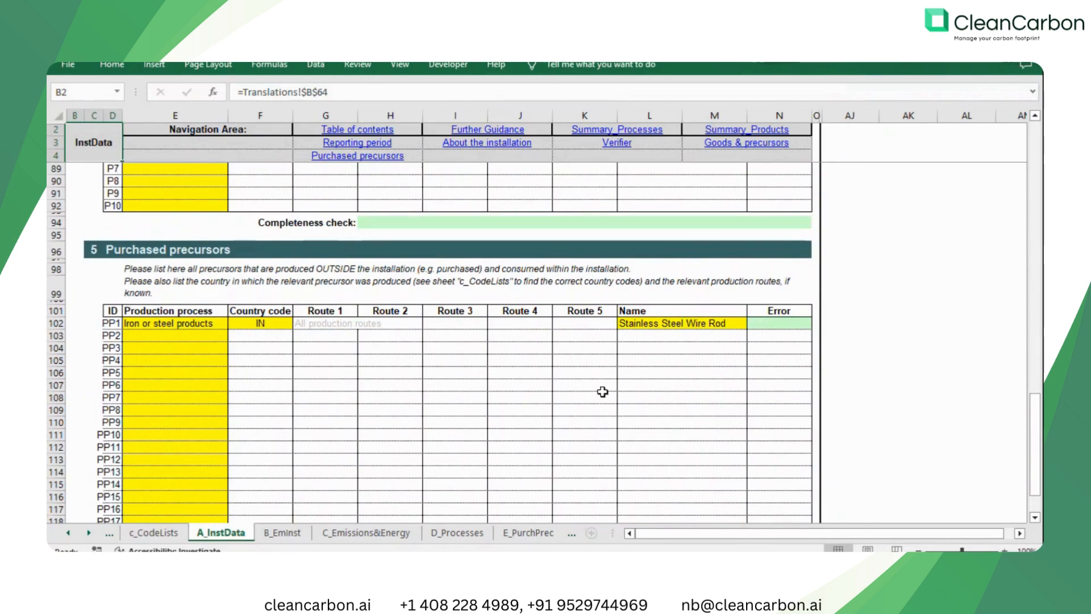
Open the B_EmInst sheet and examine the source streams from activity data and emission factors through to the CO2e and energy content columns.
{"action": "left_click", "coordinate": [290, 533]}
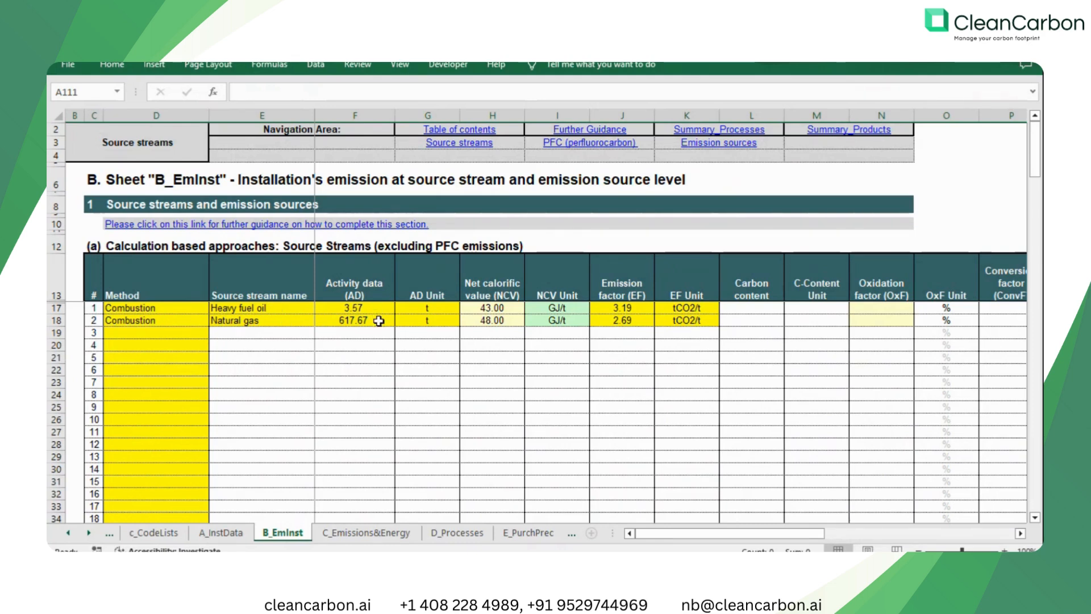
{"action": "left_click_drag", "start_coordinate": [810, 532], "coordinate": [977, 543]}
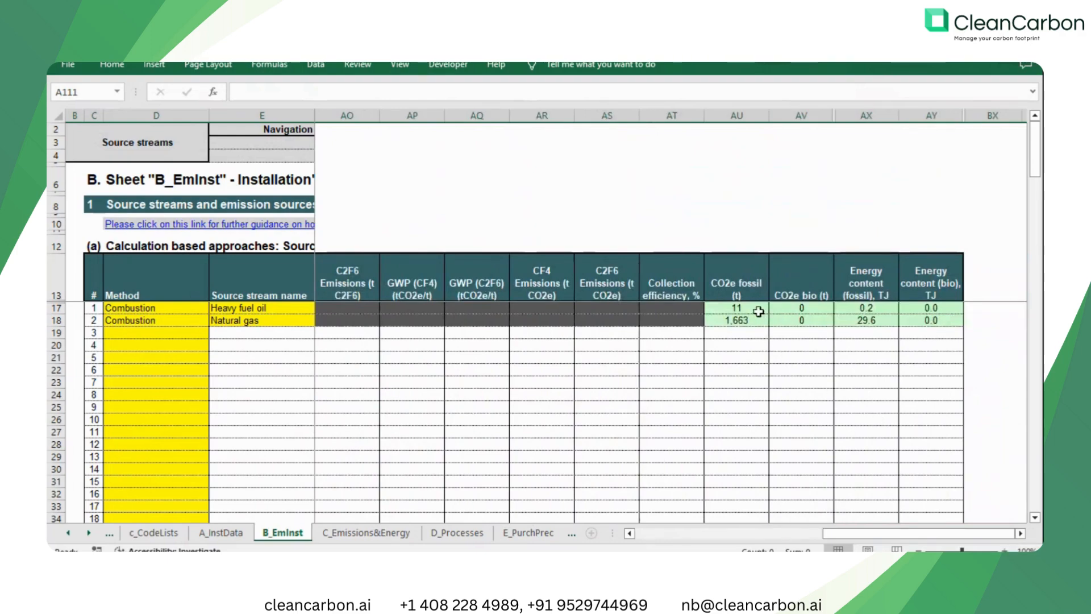
{"action": "left_click_drag", "start_coordinate": [841, 532], "coordinate": [626, 518]}
{"action": "scroll", "coordinate": [500, 428], "scroll_direction": "down", "scroll_amount": 5}
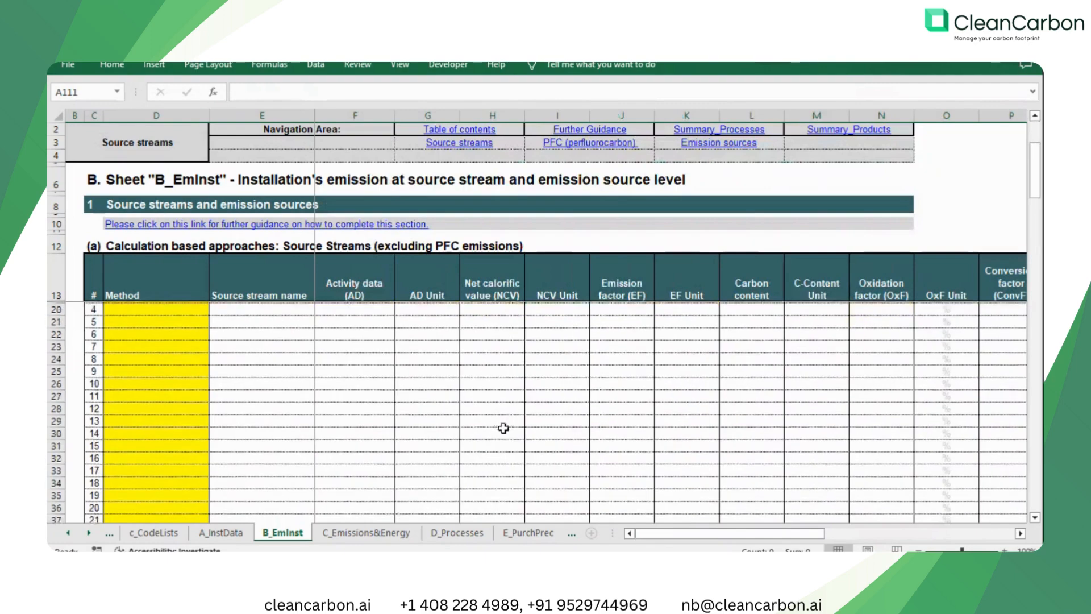
Open the C_Emissions&Energy sheet and review the fuel balance and the greenhouse gas emissions balance by type.
{"action": "left_click", "coordinate": [362, 536]}
{"action": "scroll", "coordinate": [469, 375], "scroll_direction": "up", "scroll_amount": 2}
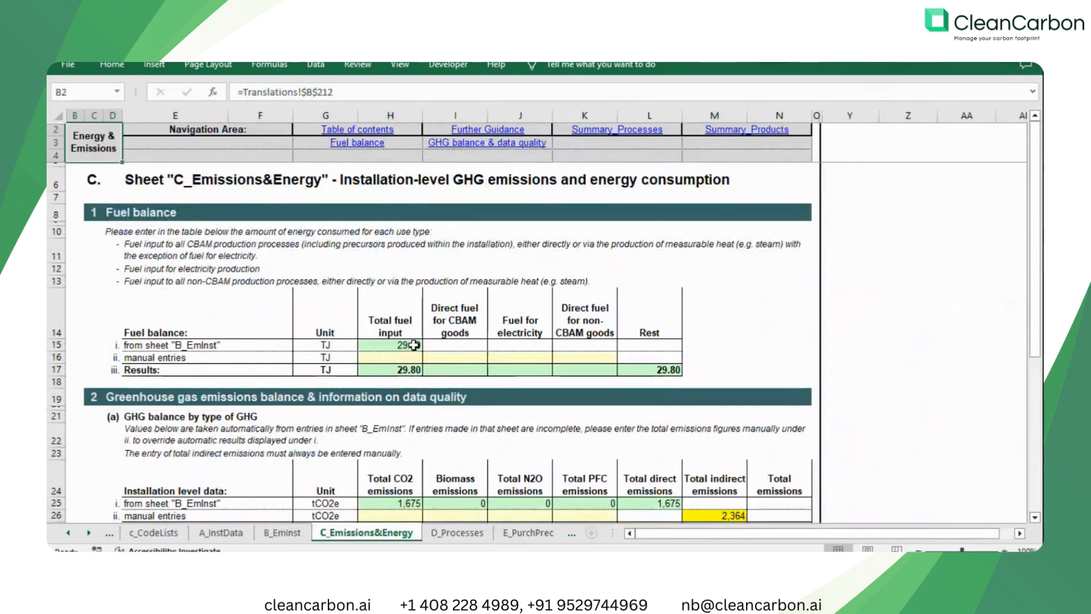
{"action": "scroll", "coordinate": [413, 345], "scroll_direction": "down", "scroll_amount": 4}
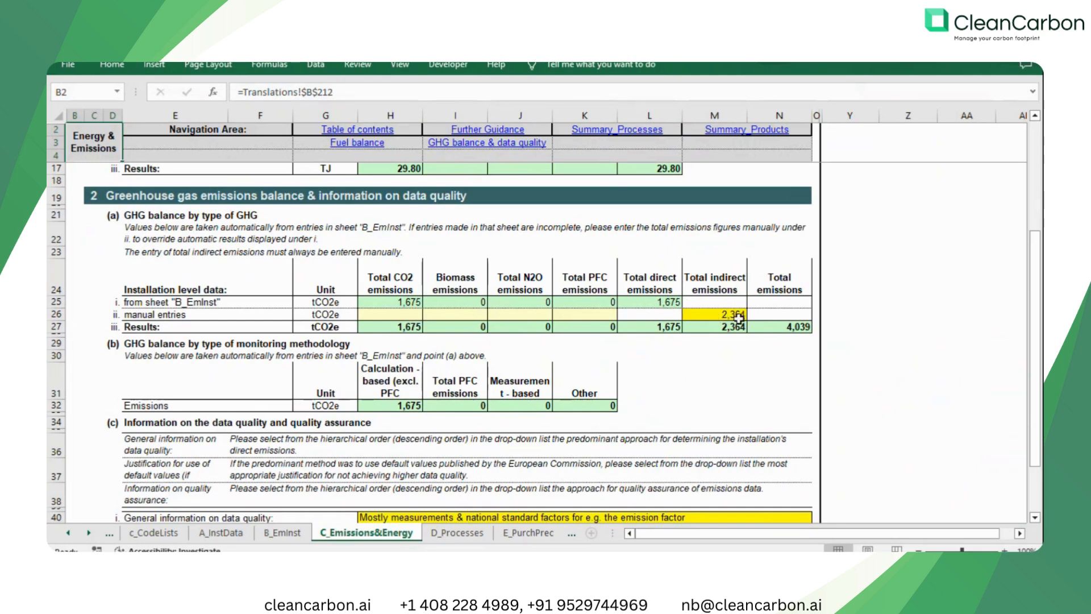
Compare the workbook's total emissions result with the total on the CleanCarbon dashboard in Chrome, then return to Excel and review the data quality information.
{"action": "left_click", "coordinate": [783, 328]}
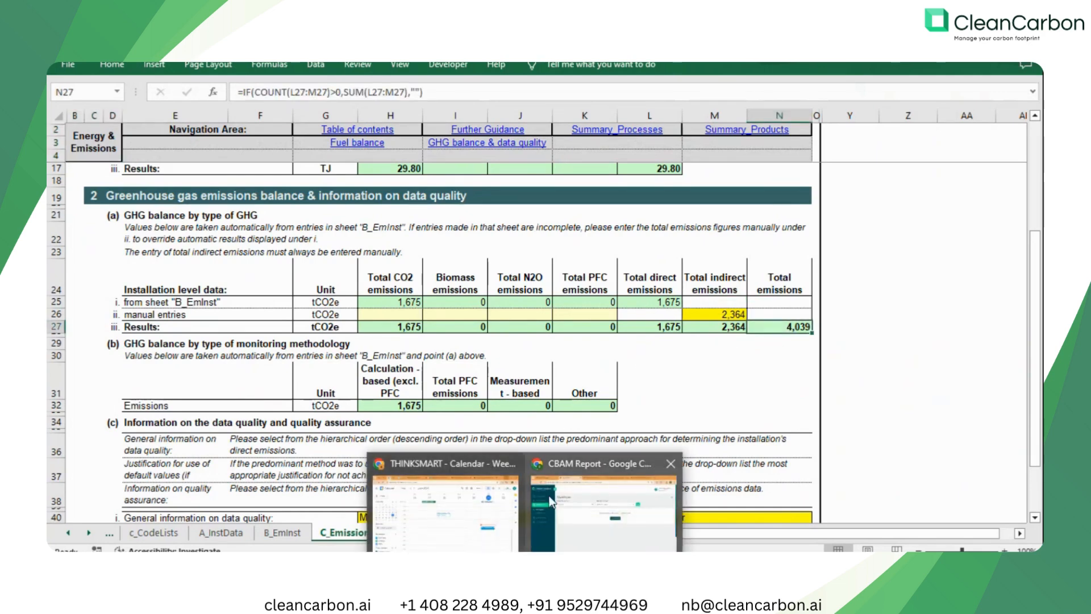
{"action": "left_click", "coordinate": [552, 498]}
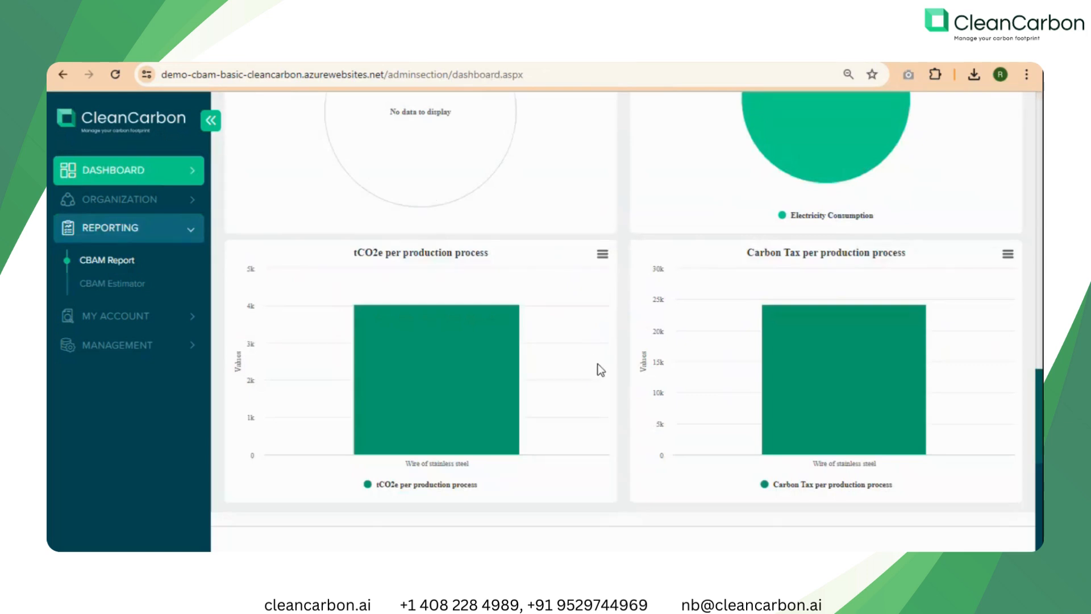
{"action": "scroll", "coordinate": [599, 365], "scroll_direction": "up", "scroll_amount": 5}
{"action": "left_click_drag", "start_coordinate": [252, 339], "coordinate": [287, 339]}
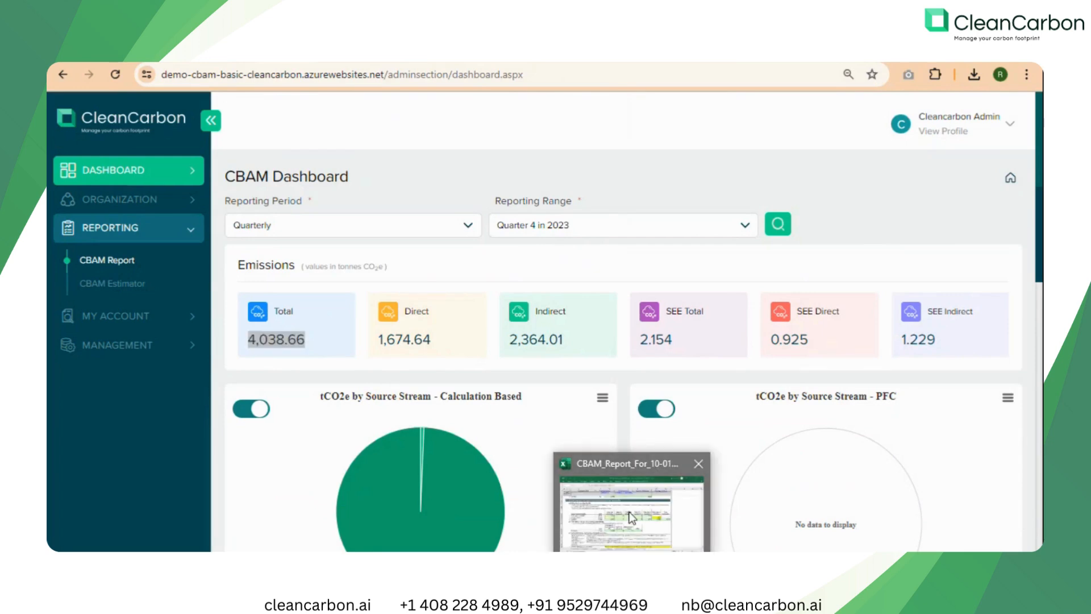
{"action": "left_click", "coordinate": [630, 512]}
{"action": "scroll", "coordinate": [610, 483], "scroll_direction": "down", "scroll_amount": 5}
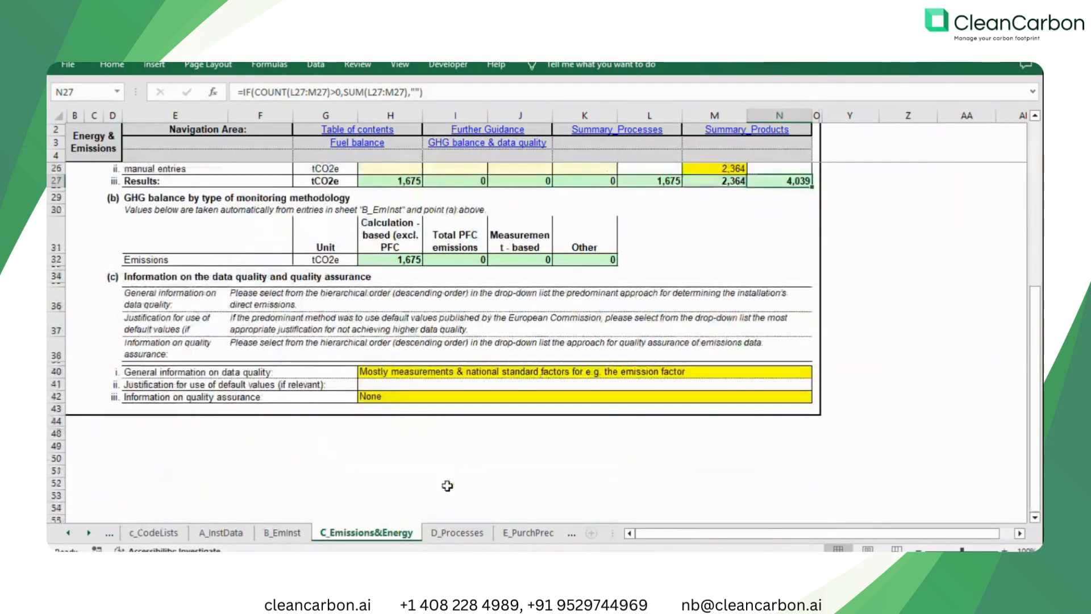
Open the D_Processes sheet and check the total production level and the amount produced for the market for Wire of stainless steel.
{"action": "left_click", "coordinate": [442, 533]}
{"action": "scroll", "coordinate": [463, 414], "scroll_direction": "up", "scroll_amount": 10}
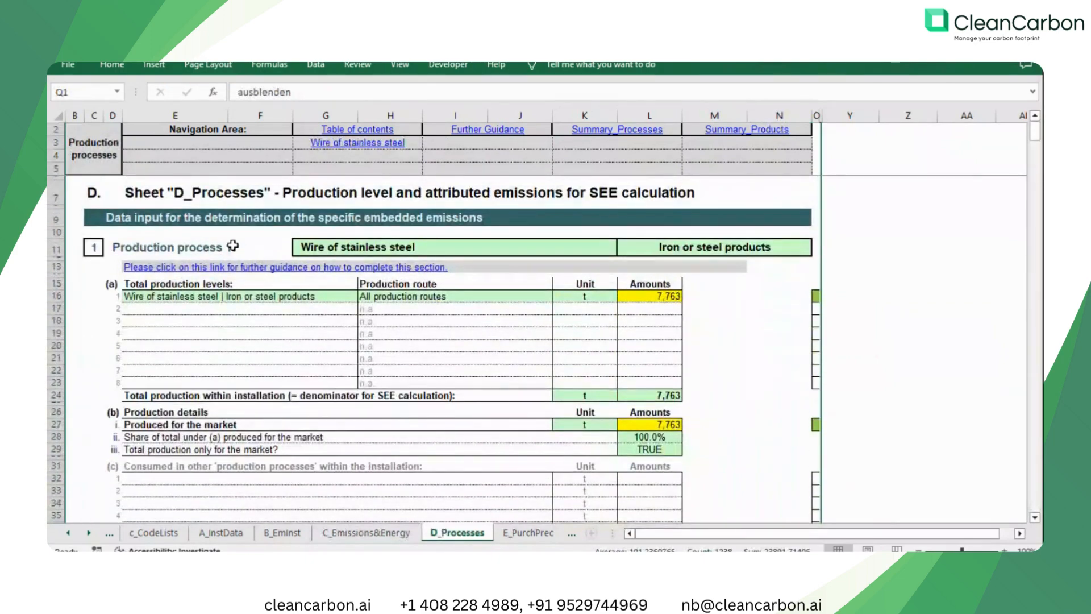
{"action": "left_click", "coordinate": [650, 298]}
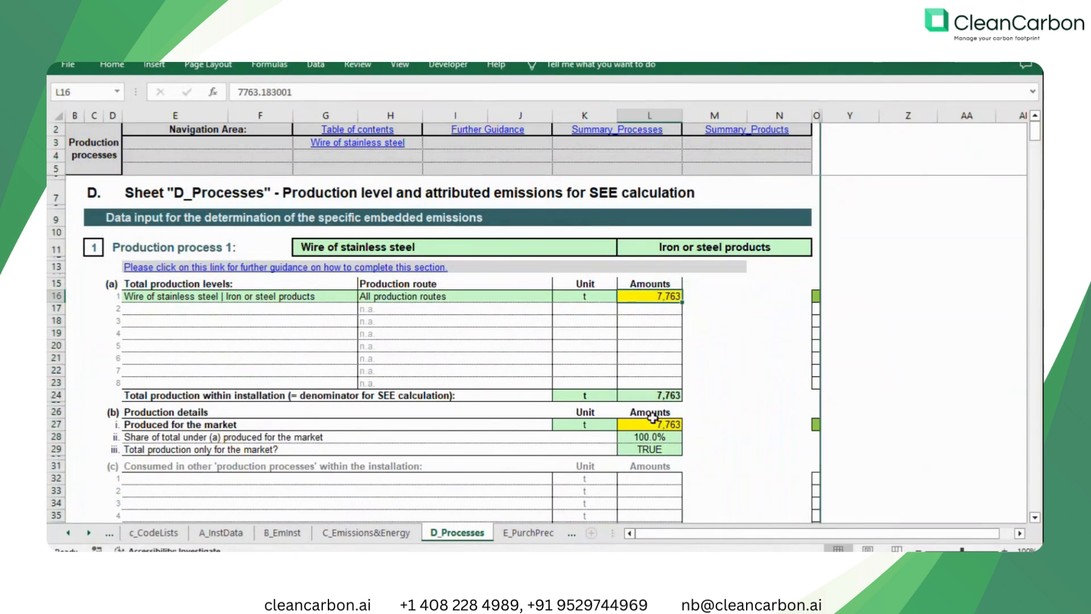
{"action": "scroll", "coordinate": [647, 420], "scroll_direction": "down", "scroll_amount": 1}
{"action": "scroll", "coordinate": [648, 421], "scroll_direction": "down", "scroll_amount": 1}
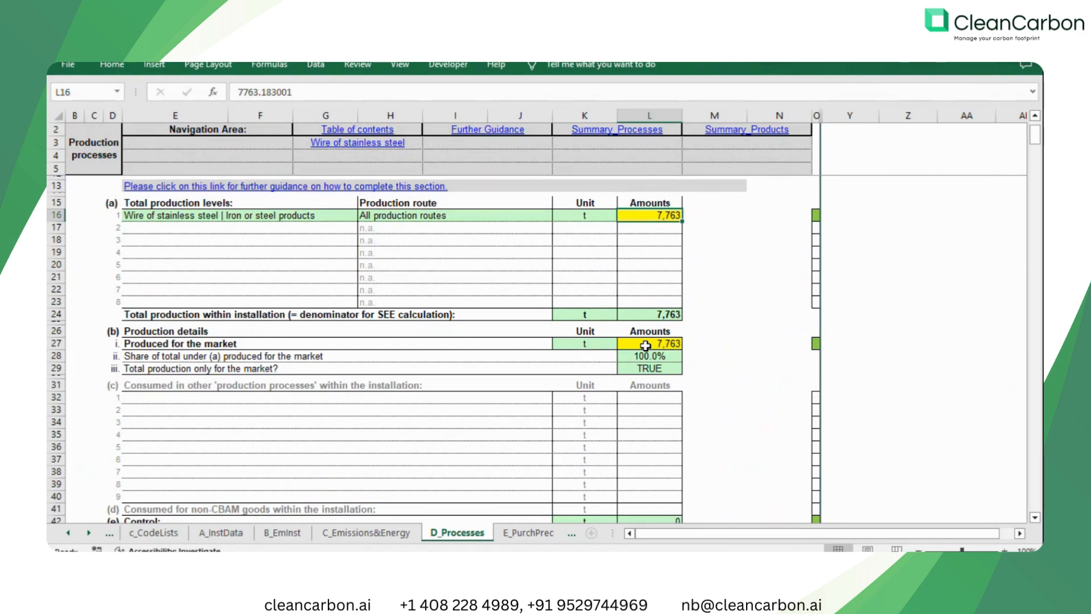
Examine the attributed emissions calculation for Wire of stainless steel, including direct emissions, electricity consumption and exported electricity.
{"action": "scroll", "coordinate": [646, 345], "scroll_direction": "down", "scroll_amount": 8}
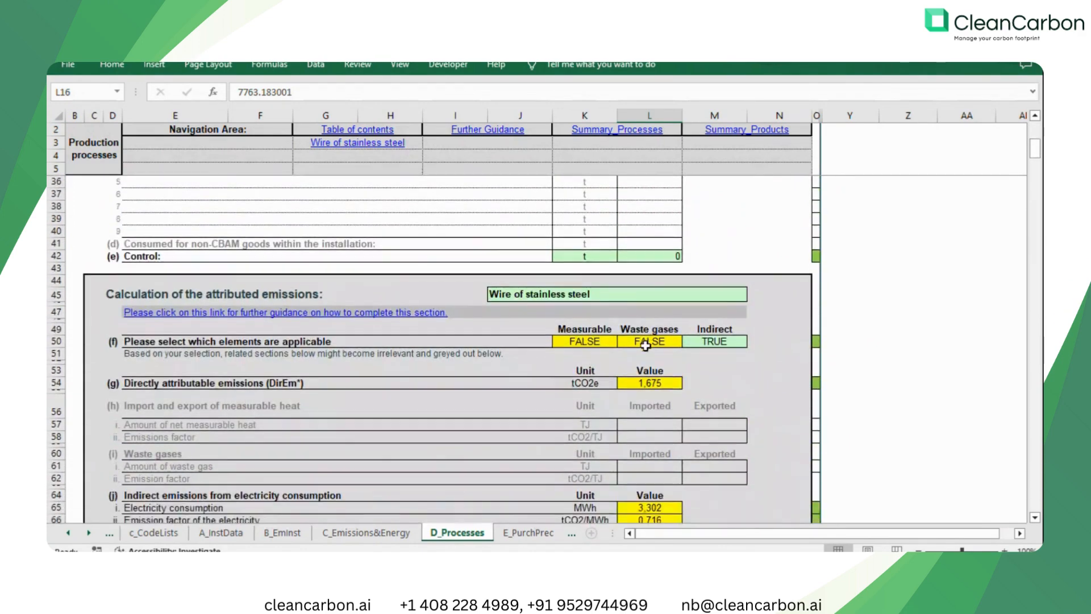
{"action": "scroll", "coordinate": [510, 349], "scroll_direction": "down", "scroll_amount": 2}
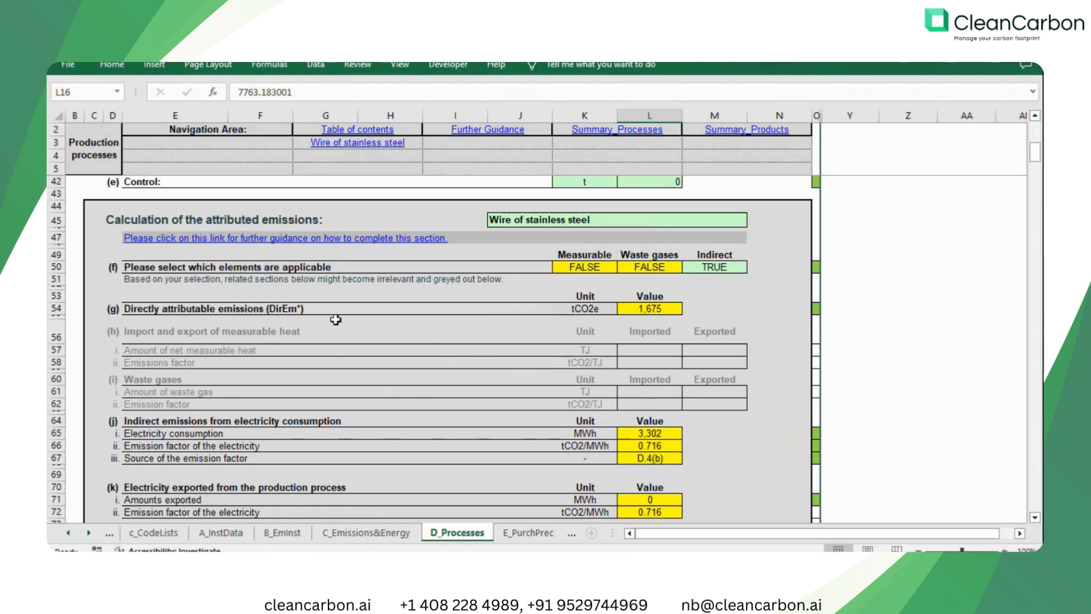
{"action": "scroll", "coordinate": [516, 318], "scroll_direction": "down", "scroll_amount": 2}
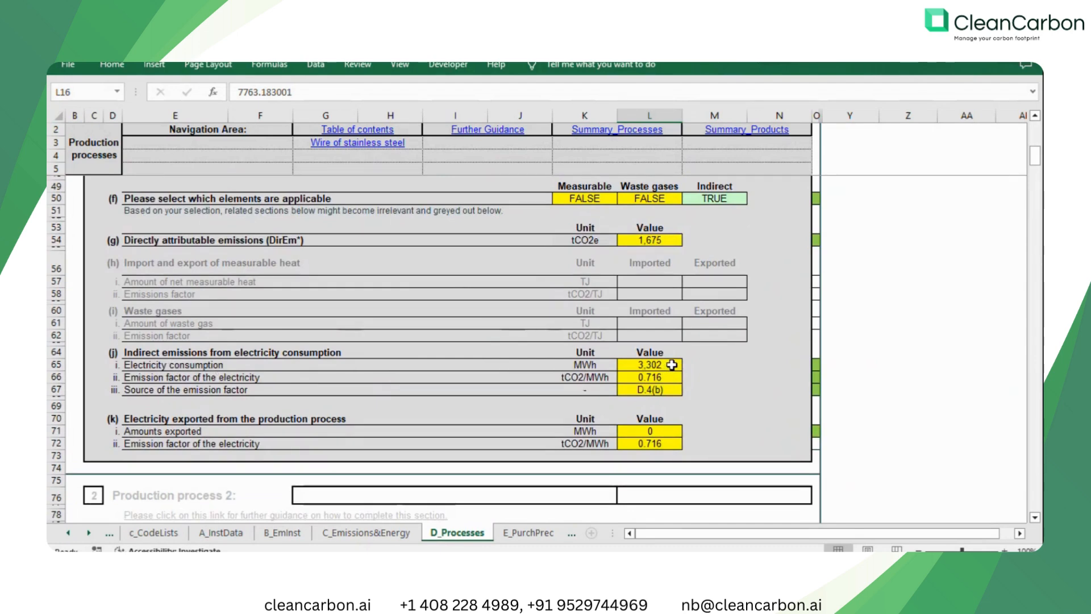
{"action": "scroll", "coordinate": [662, 439], "scroll_direction": "down", "scroll_amount": 1}
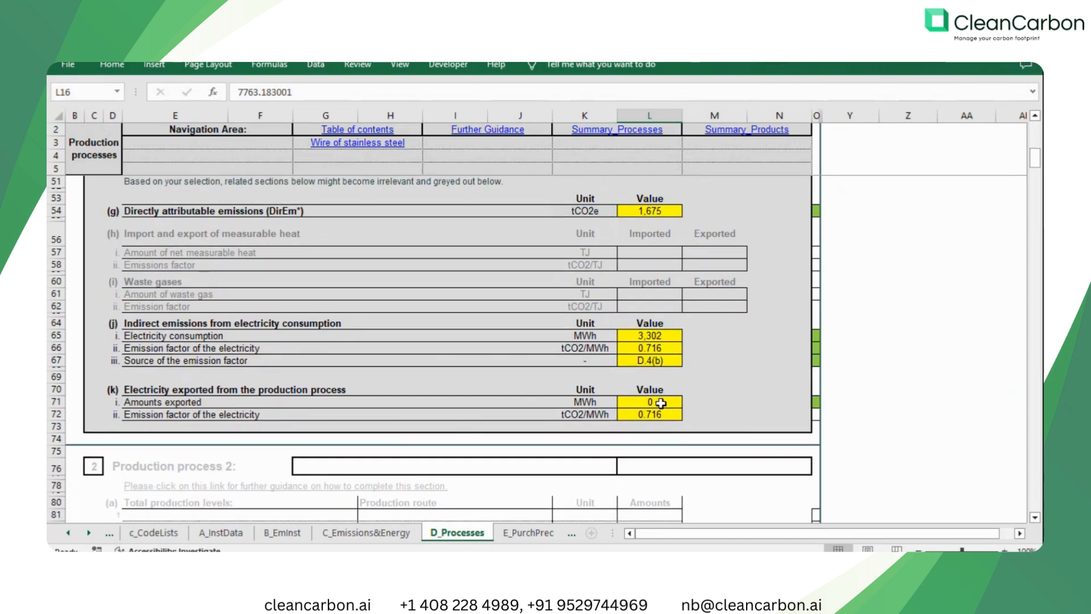
Open the E_PurchPrec sheet and review the purchased and consumed amounts and specific embedded emissions of Stainless Steel Wire Rod.
{"action": "left_click", "coordinate": [530, 534]}
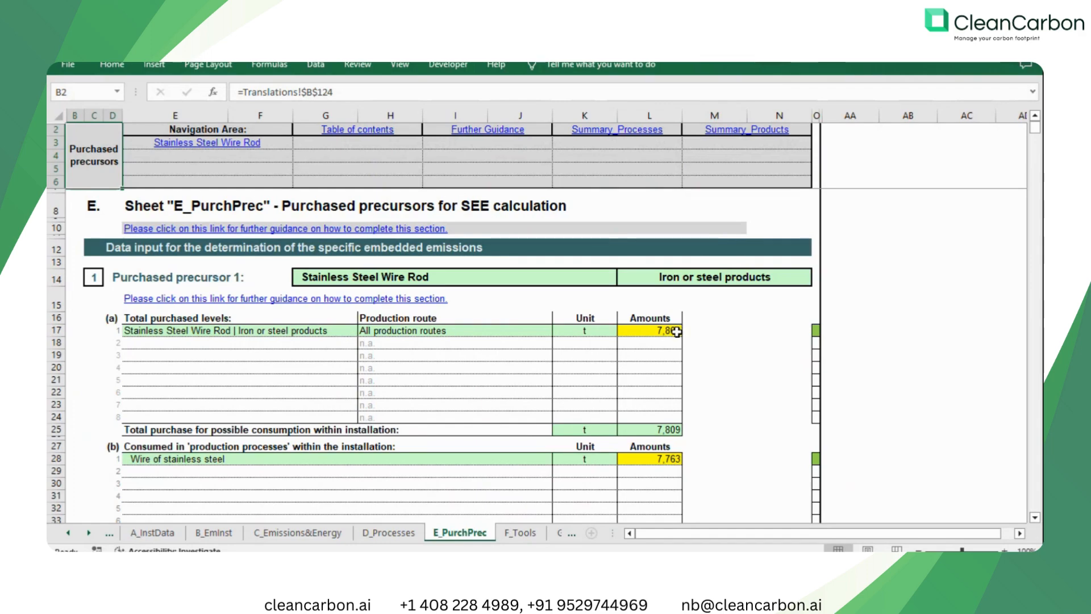
{"action": "scroll", "coordinate": [671, 335], "scroll_direction": "down", "scroll_amount": 1}
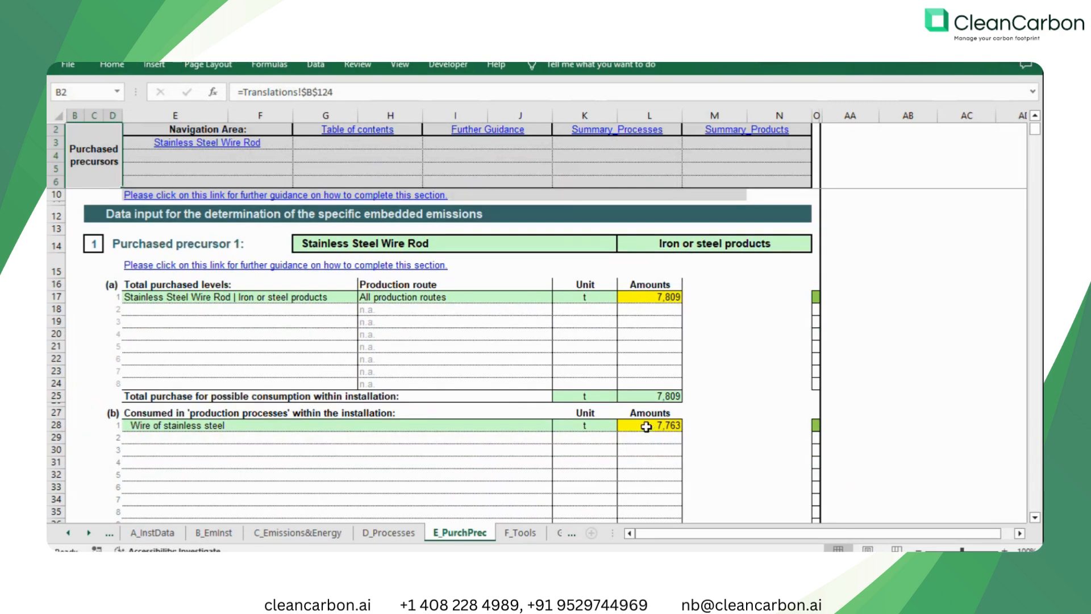
{"action": "scroll", "coordinate": [646, 426], "scroll_direction": "down", "scroll_amount": 3}
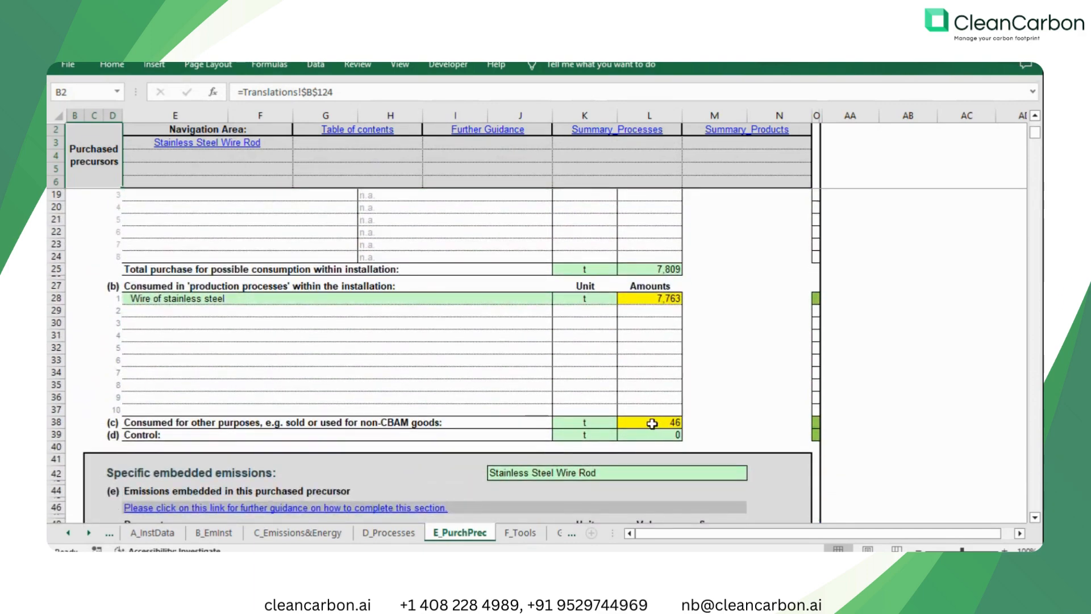
{"action": "scroll", "coordinate": [652, 423], "scroll_direction": "down", "scroll_amount": 4}
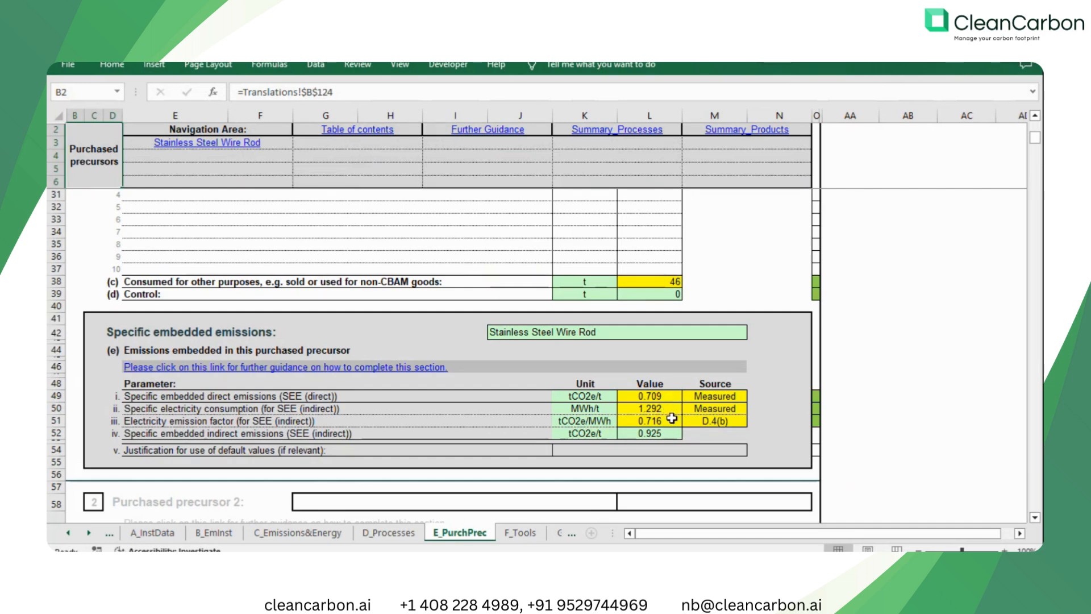
Open the Summary_Processes sheet and check the installation details and the reporting period start and end dates.
{"action": "left_click", "coordinate": [543, 533]}
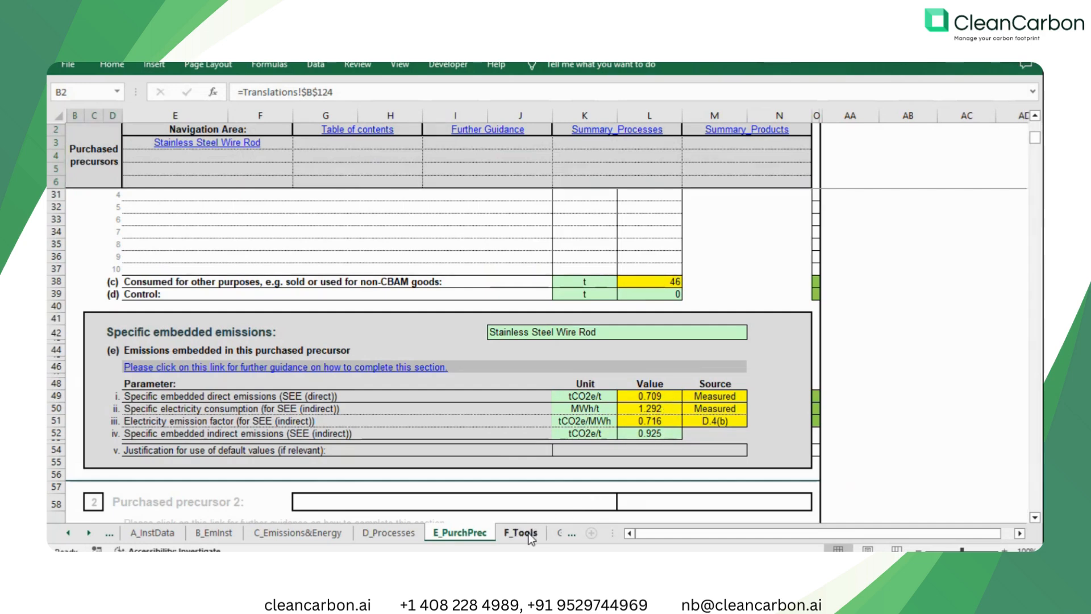
{"action": "left_click", "coordinate": [556, 532]}
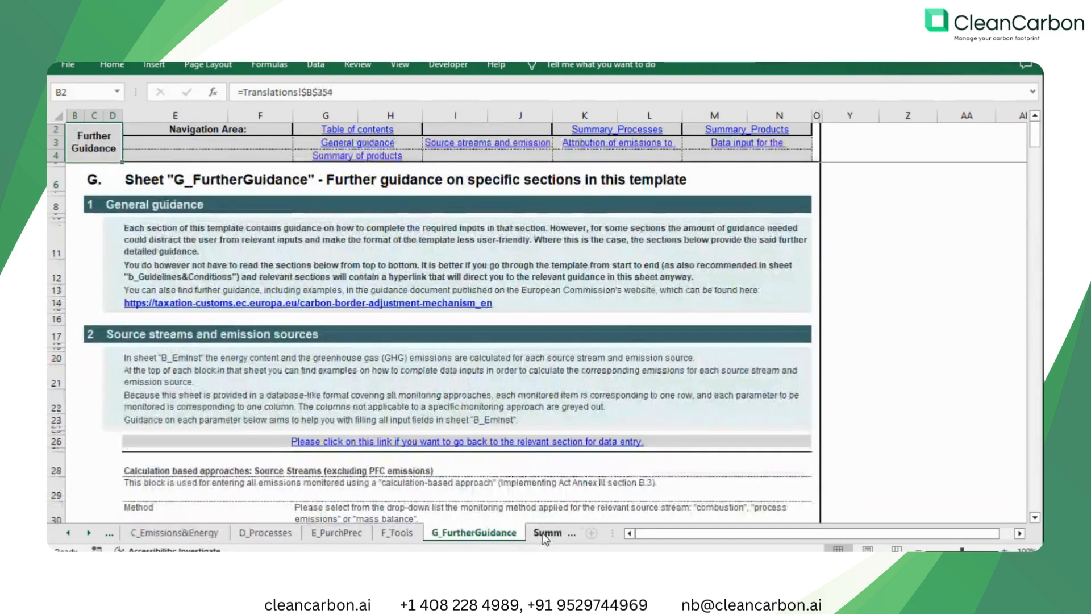
{"action": "left_click", "coordinate": [546, 533]}
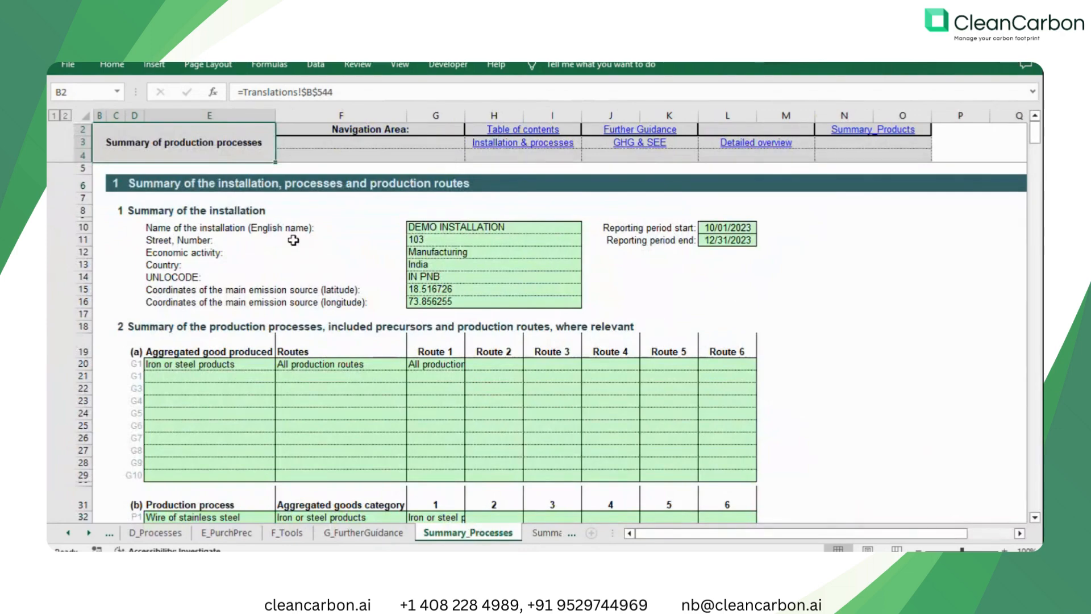
{"action": "left_click_drag", "start_coordinate": [458, 229], "coordinate": [499, 305]}
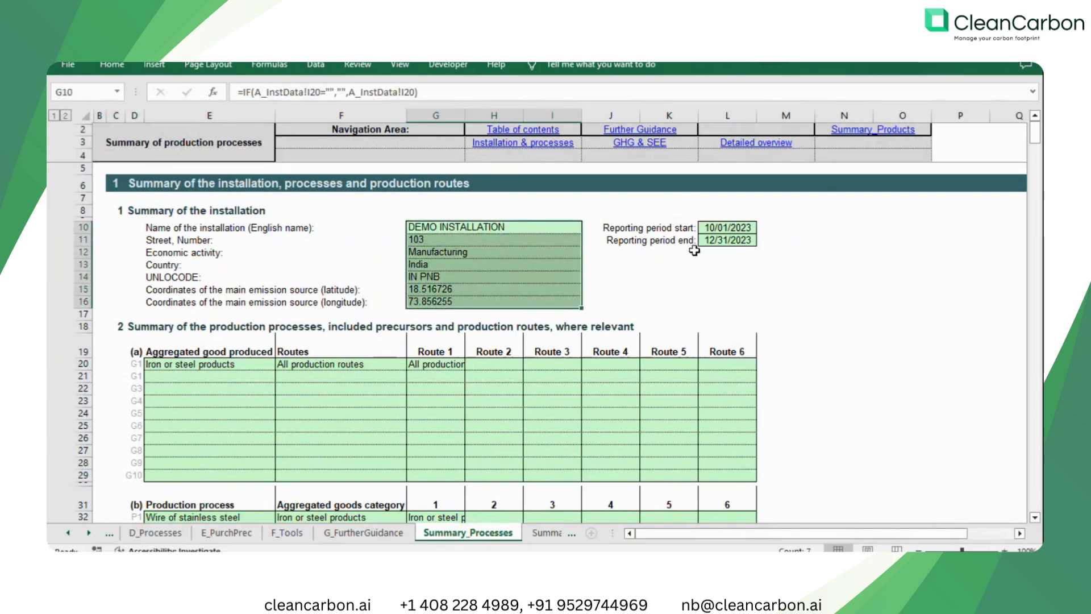
{"action": "left_click_drag", "start_coordinate": [717, 226], "coordinate": [718, 241]}
{"action": "scroll", "coordinate": [540, 349], "scroll_direction": "down", "scroll_amount": 1}
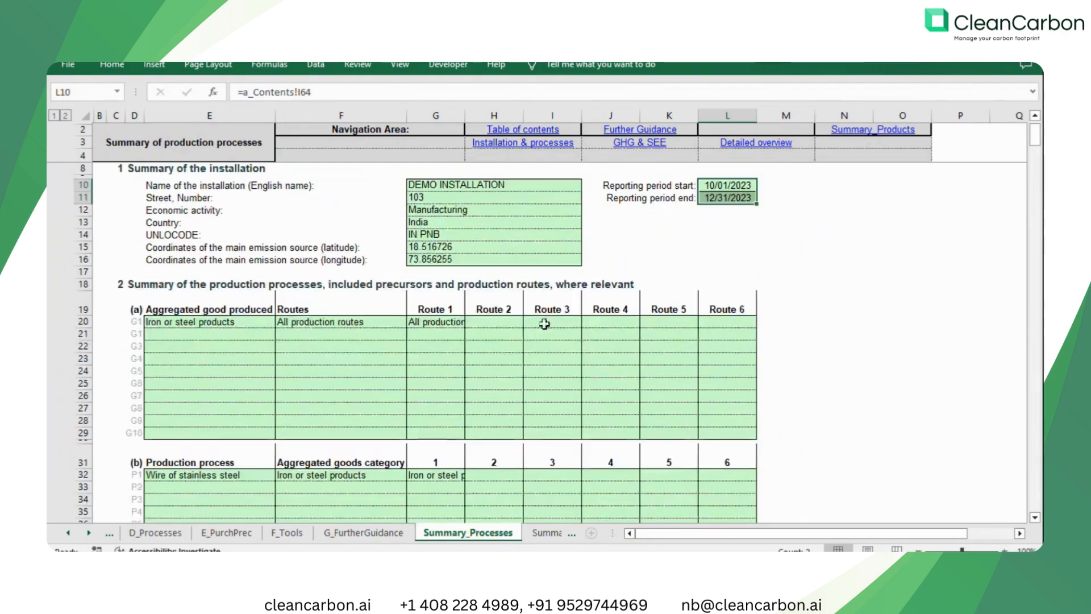
Review the Summary_Processes tables of aggregated goods produced, production processes and purchased precursors.
{"action": "left_click", "coordinate": [210, 322]}
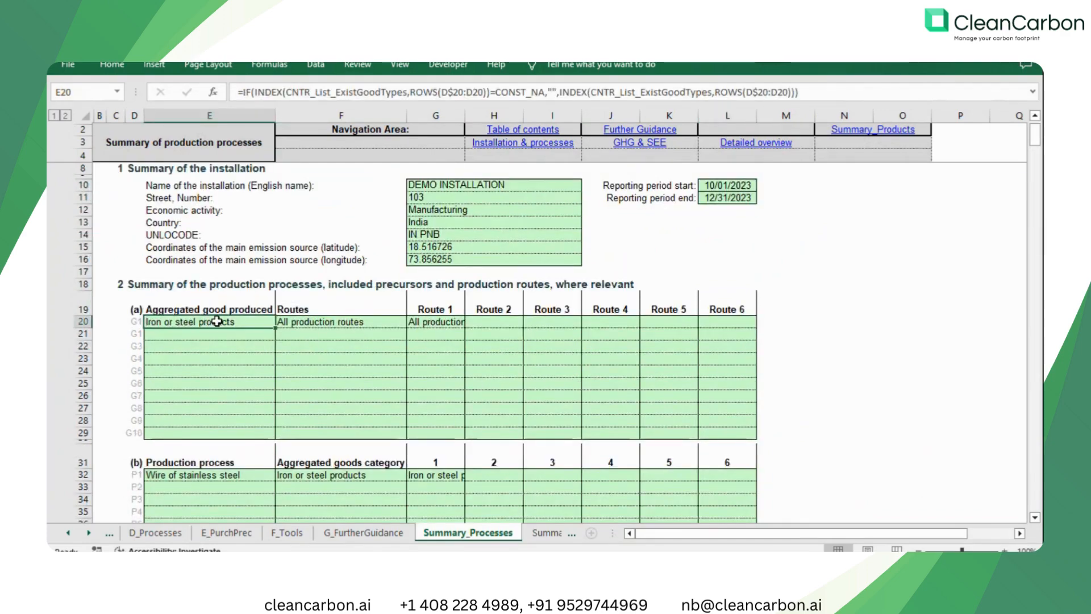
{"action": "scroll", "coordinate": [261, 344], "scroll_direction": "down", "scroll_amount": 2}
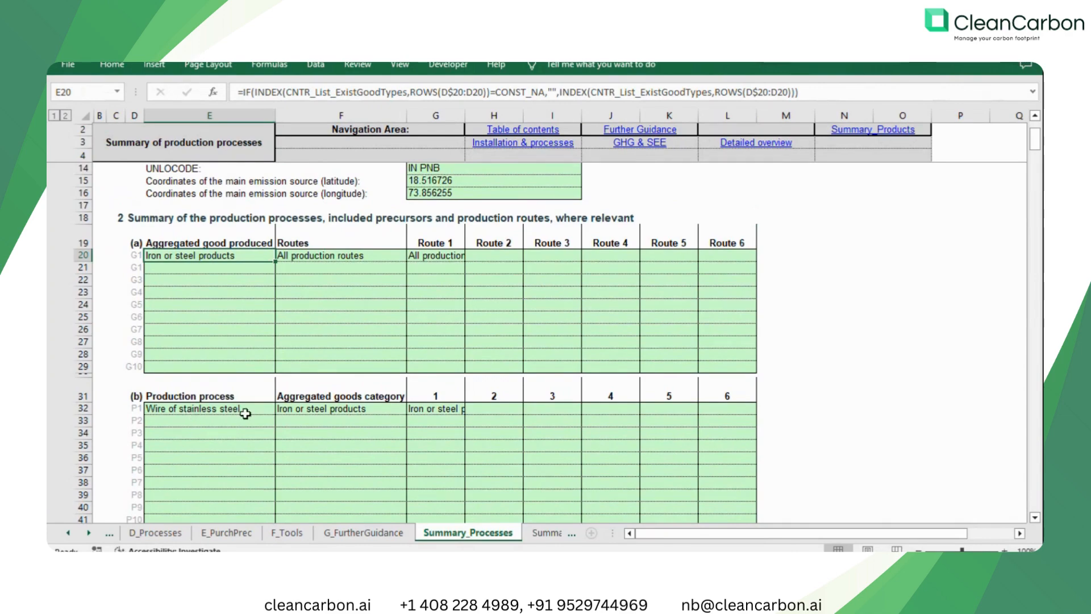
{"action": "scroll", "coordinate": [245, 413], "scroll_direction": "down", "scroll_amount": 3}
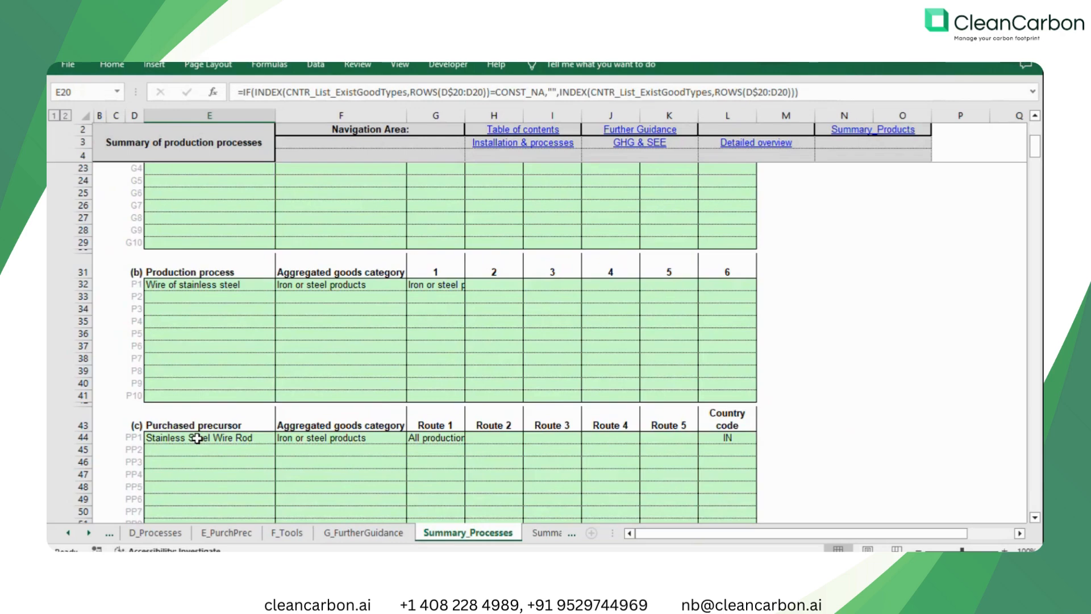
{"action": "scroll", "coordinate": [204, 429], "scroll_direction": "down", "scroll_amount": 1}
{"action": "scroll", "coordinate": [280, 400], "scroll_direction": "down", "scroll_amount": 3}
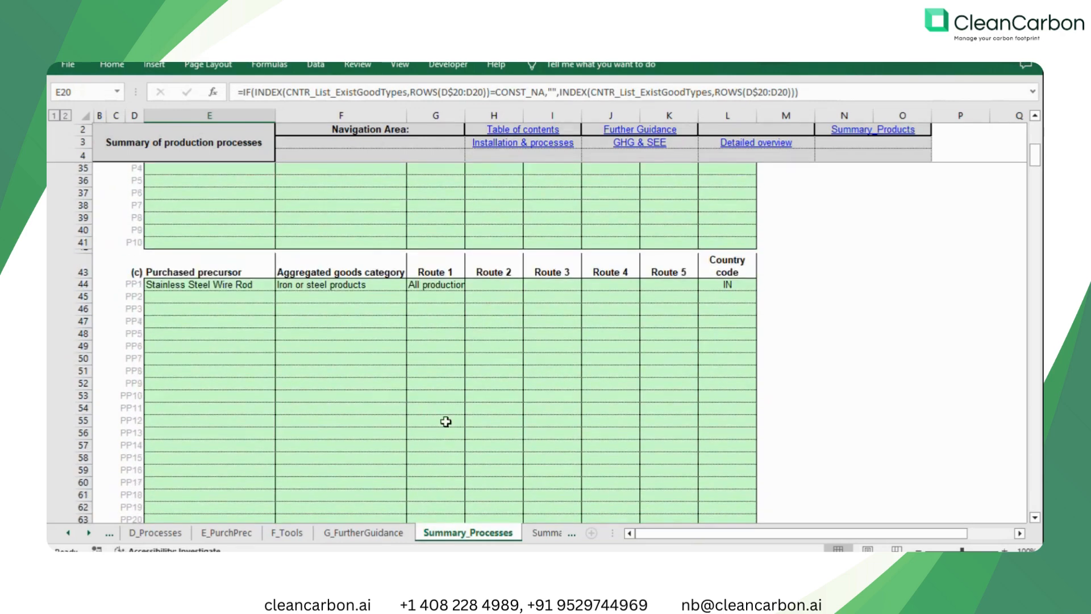
{"action": "scroll", "coordinate": [446, 421], "scroll_direction": "down", "scroll_amount": 4}
Open the Summary_Products sheet and inspect the direct, indirect and total SEE values for Wire of stainless steel.
{"action": "left_click", "coordinate": [545, 536]}
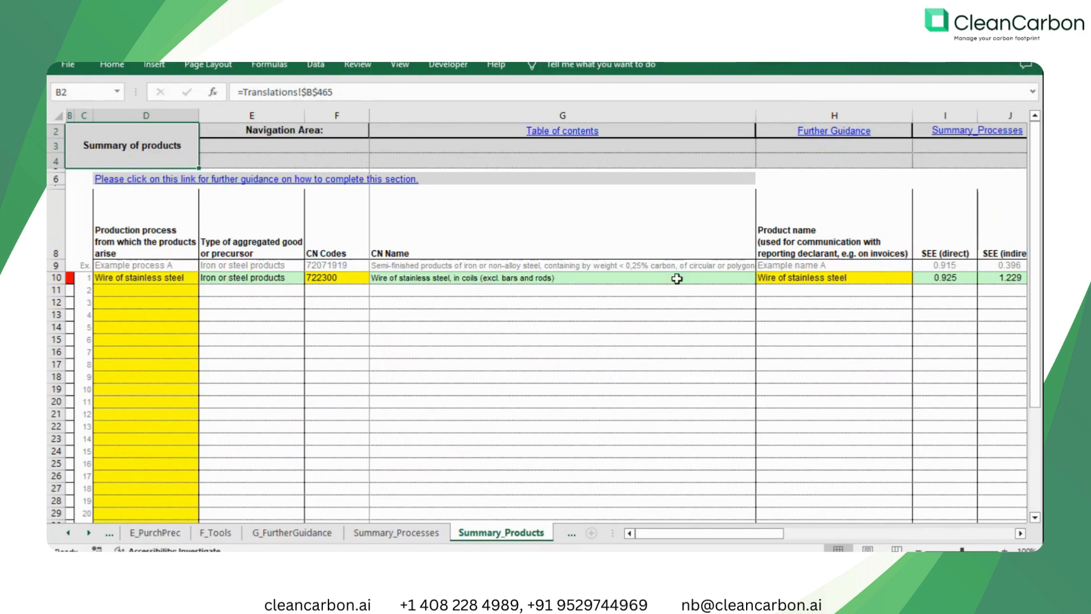
{"action": "mouse_move", "coordinate": [749, 533]}
{"action": "left_mouse_down"}
{"action": "mouse_move", "coordinate": [772, 536]}
{"action": "mouse_move", "coordinate": [754, 537]}
{"action": "left_mouse_up"}
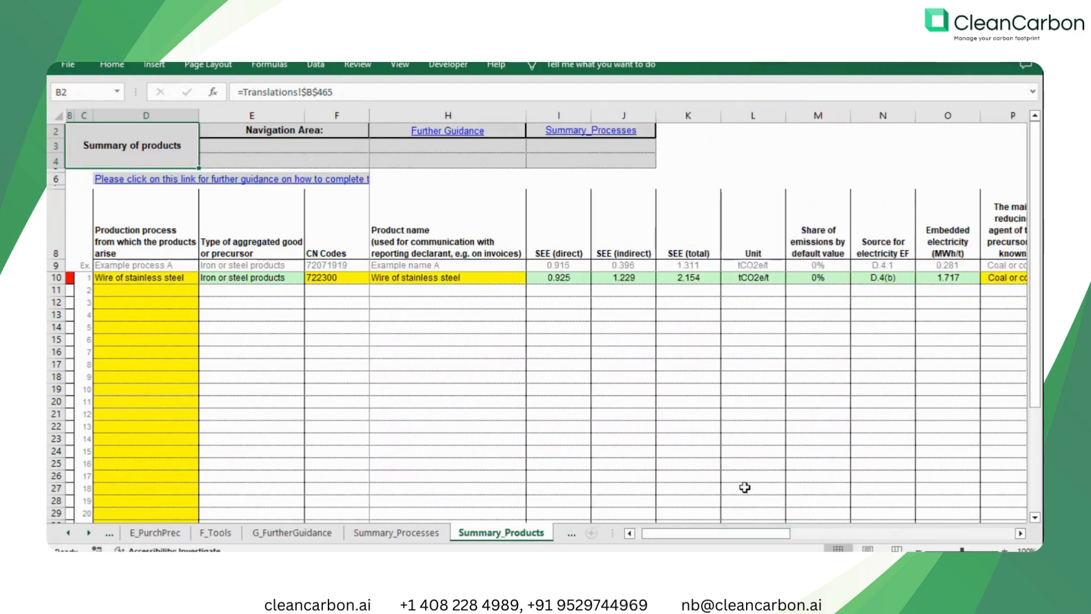
{"action": "left_click", "coordinate": [707, 279]}
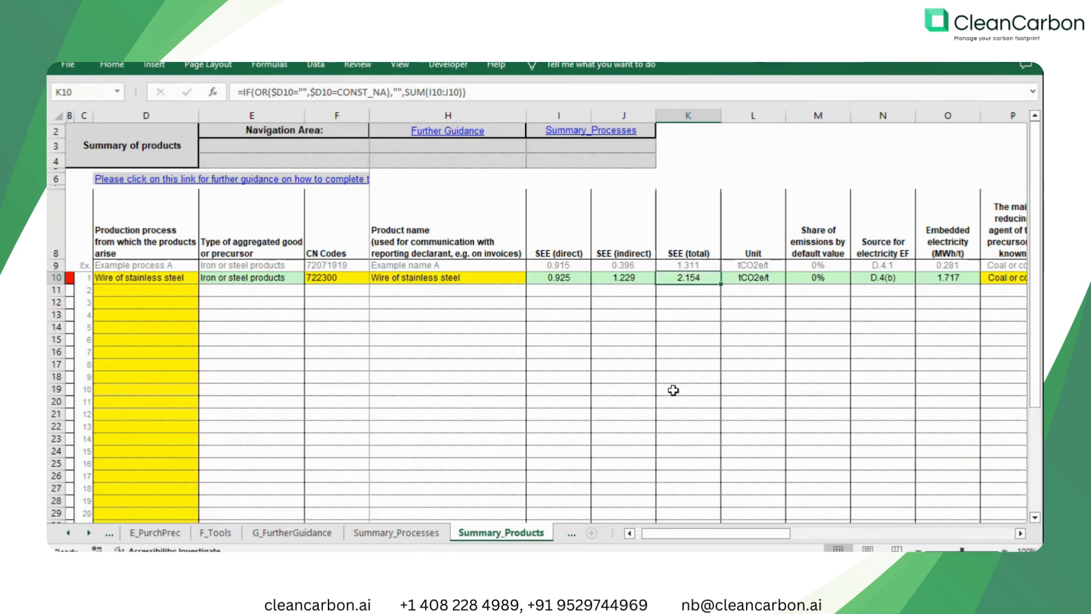
Open the Summary_Communication sheet and review the installation details from the installation name to the reporting period end.
{"action": "left_click", "coordinate": [564, 536]}
{"action": "left_click", "coordinate": [564, 536]}
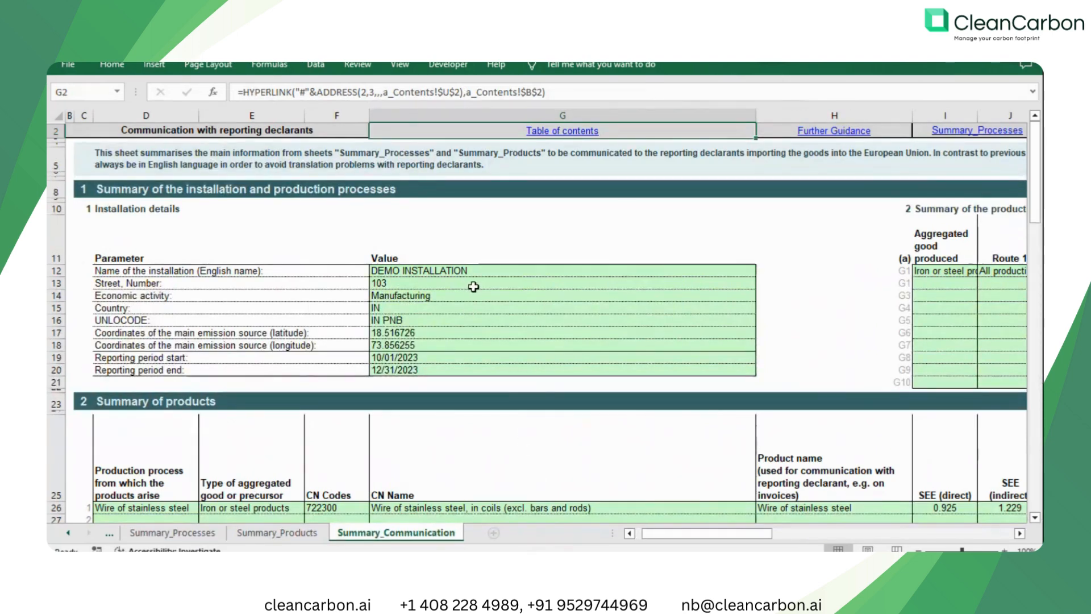
{"action": "left_click_drag", "start_coordinate": [426, 270], "coordinate": [425, 370]}
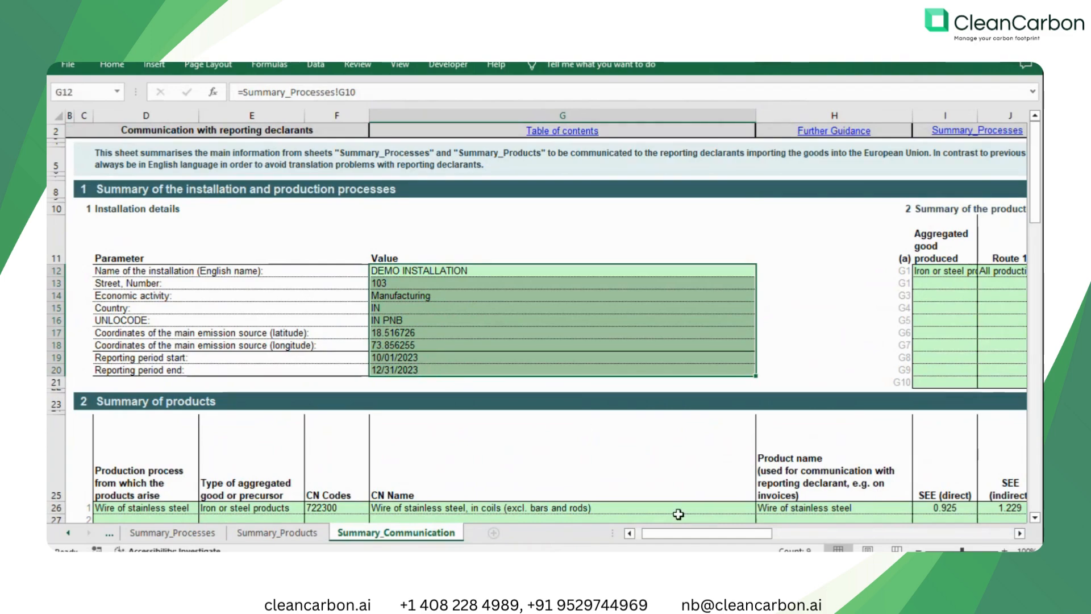
Inspect the emissions by monitoring methodology and the total direct, indirect and overall emissions during the reporting period.
{"action": "left_click_drag", "start_coordinate": [746, 535], "coordinate": [881, 534]}
{"action": "left_click", "coordinate": [644, 235]}
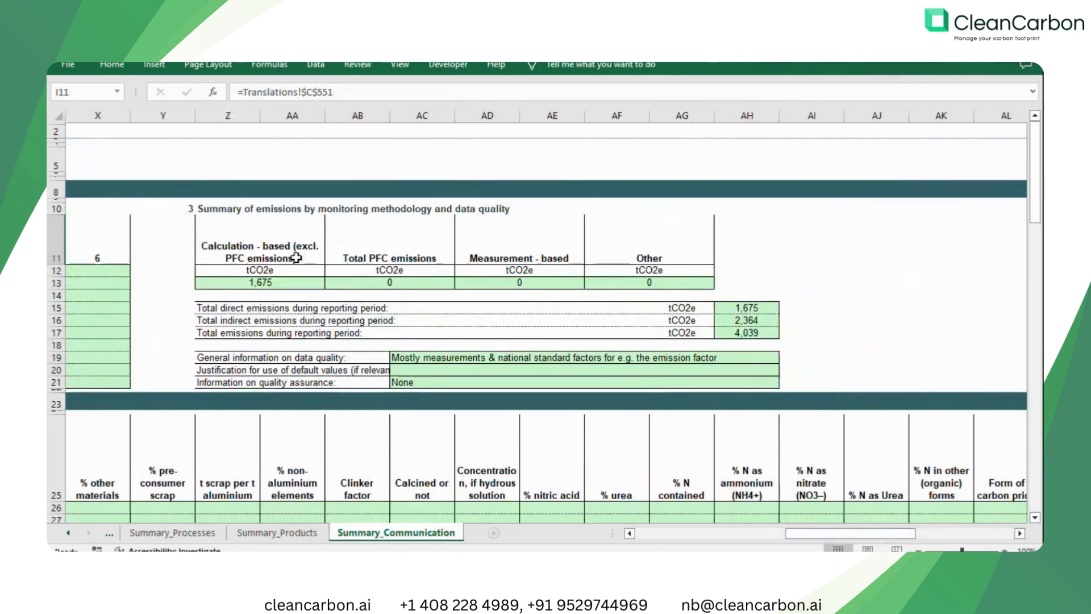
{"action": "left_click", "coordinate": [278, 282]}
{"action": "left_click", "coordinate": [426, 283]}
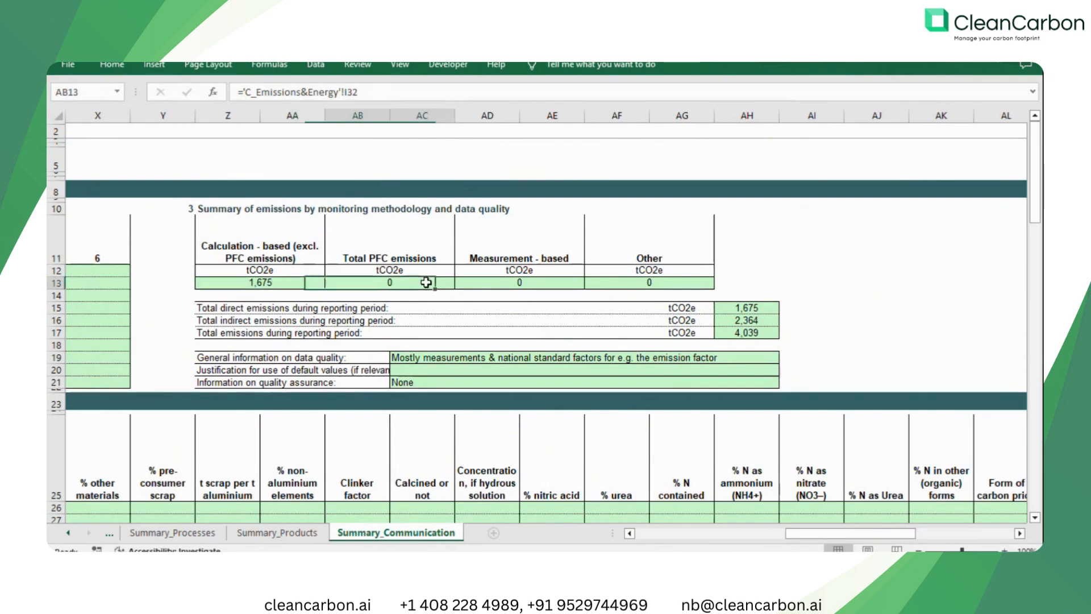
{"action": "left_click", "coordinate": [510, 284]}
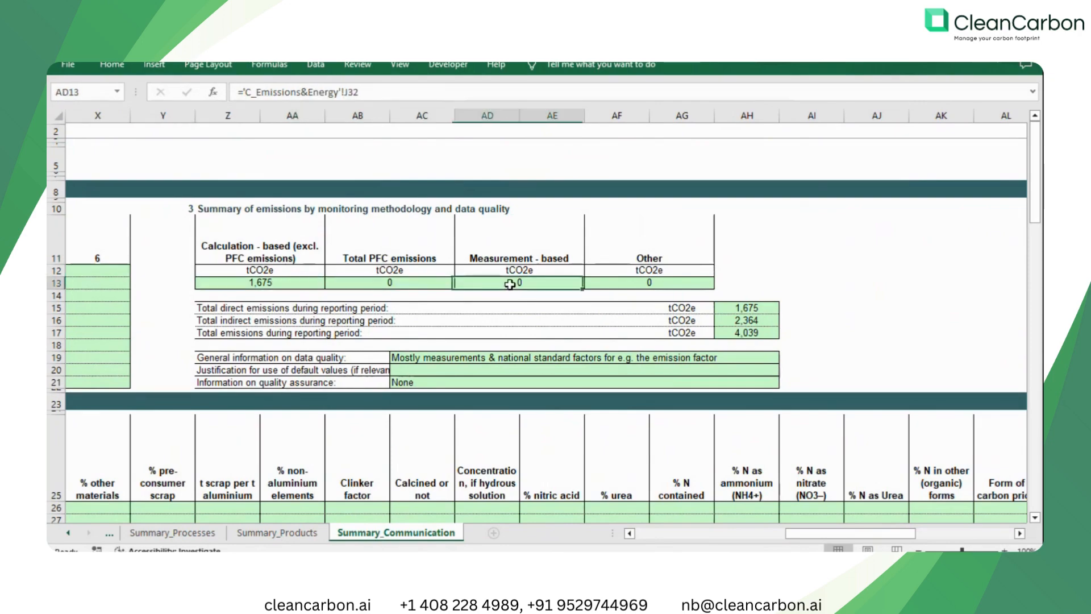
{"action": "left_click", "coordinate": [762, 308]}
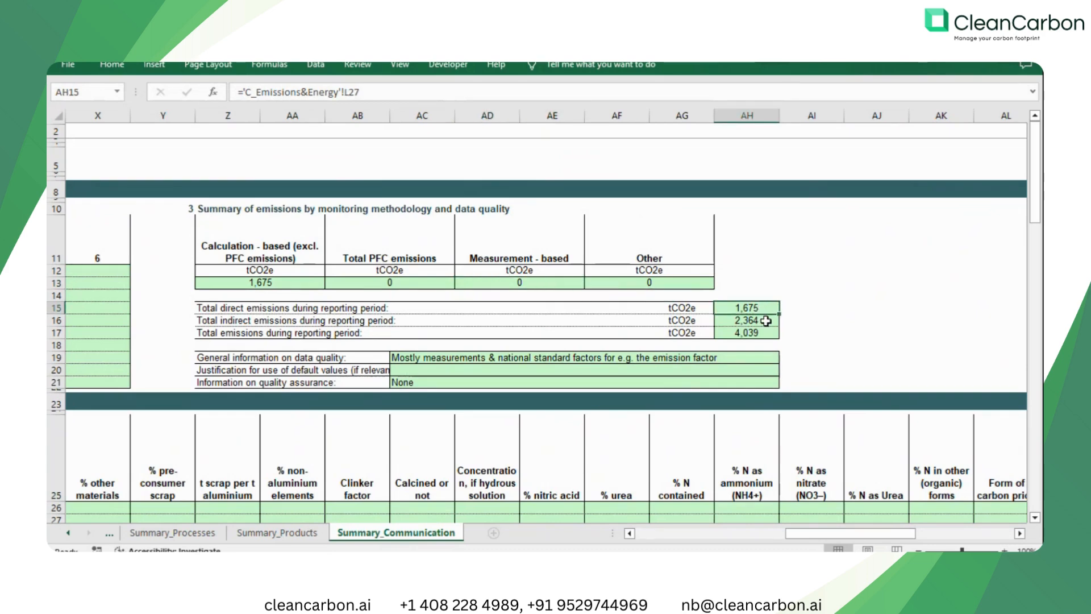
{"action": "left_click", "coordinate": [766, 321]}
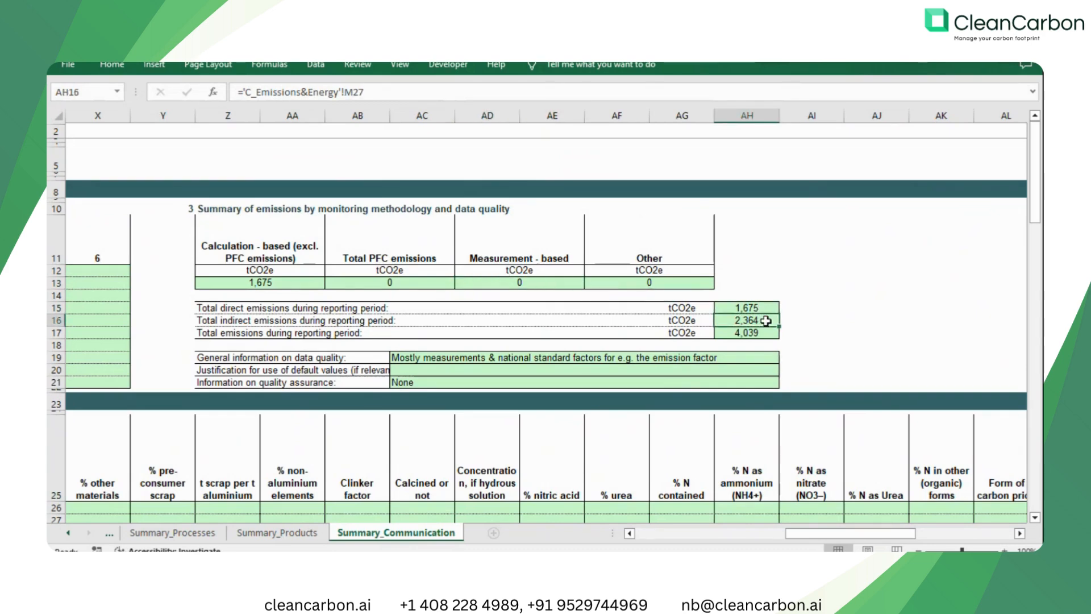
{"action": "left_click", "coordinate": [765, 333]}
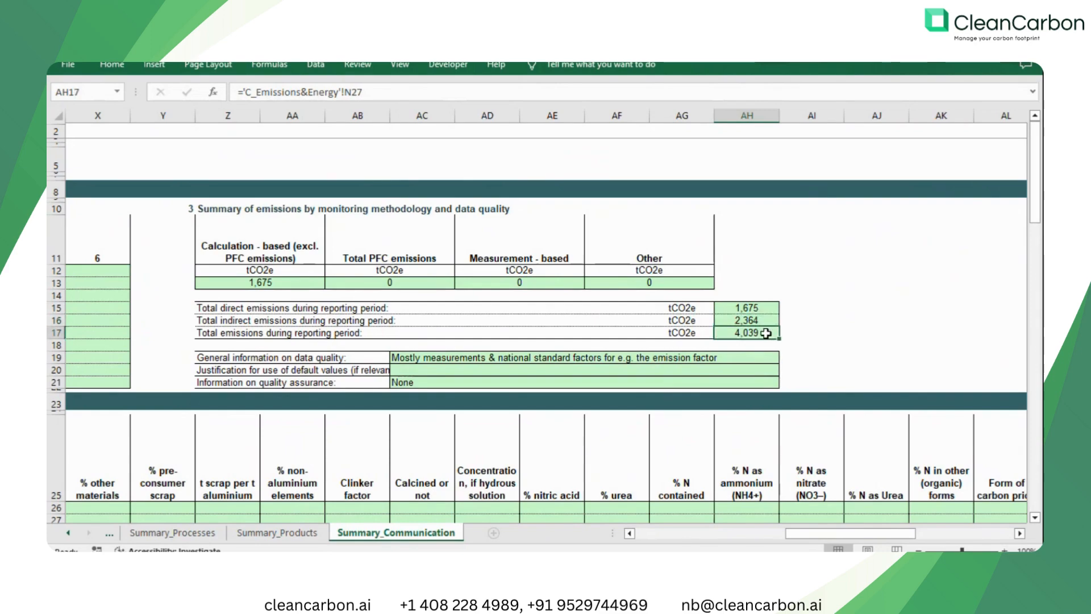
Review the Summary of products table for Wire of stainless steel, including its CN code, CN name and SEE columns.
{"action": "left_click_drag", "start_coordinate": [792, 534], "coordinate": [648, 538]}
{"action": "scroll", "coordinate": [528, 394], "scroll_direction": "down", "scroll_amount": 3}
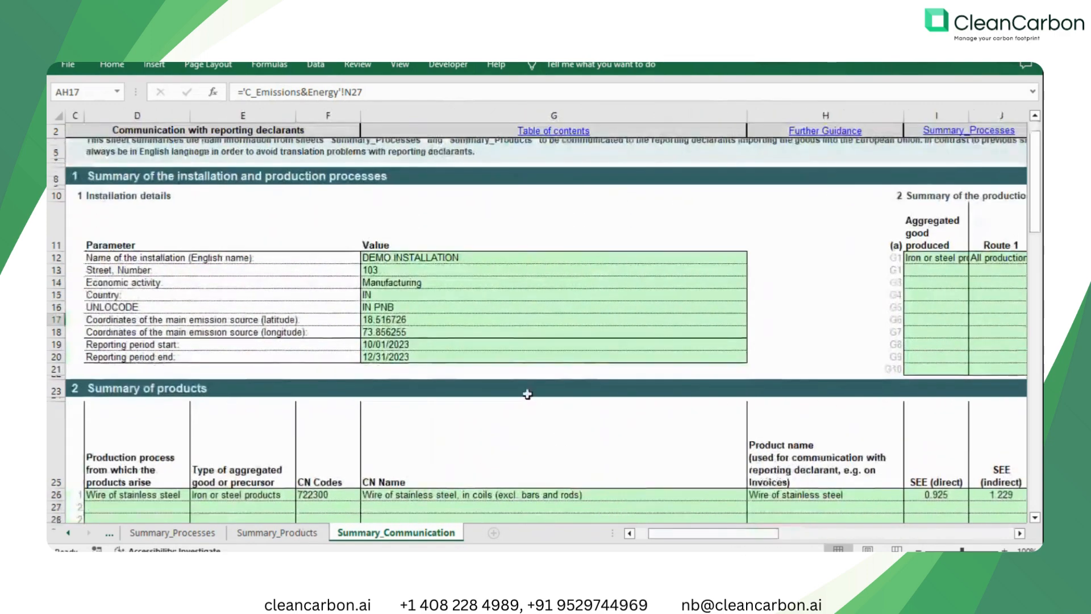
{"action": "scroll", "coordinate": [528, 394], "scroll_direction": "down", "scroll_amount": 1}
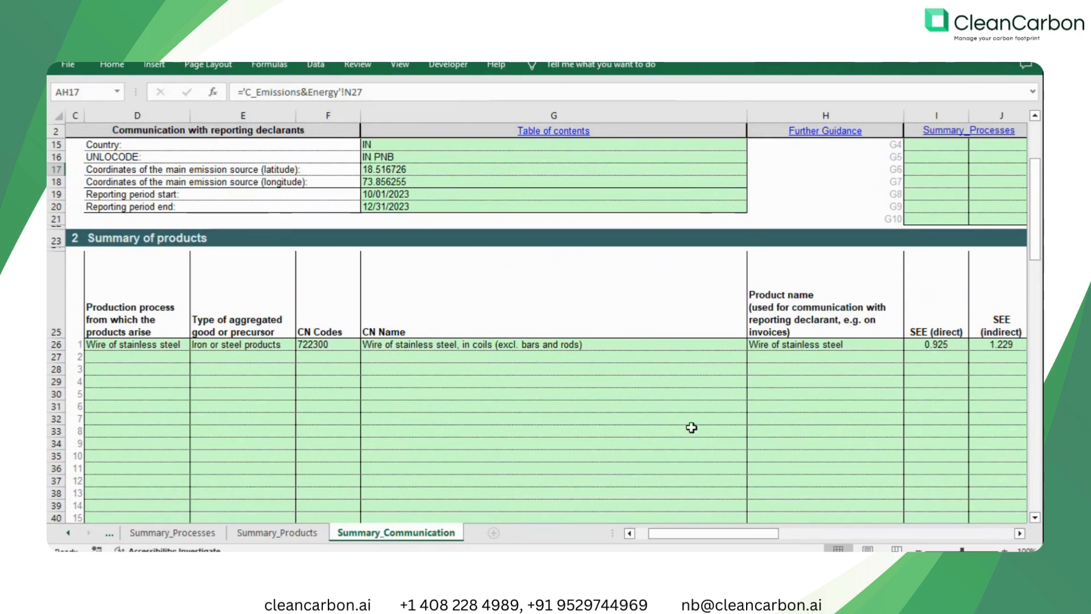
{"action": "left_click_drag", "start_coordinate": [735, 537], "coordinate": [676, 517]}
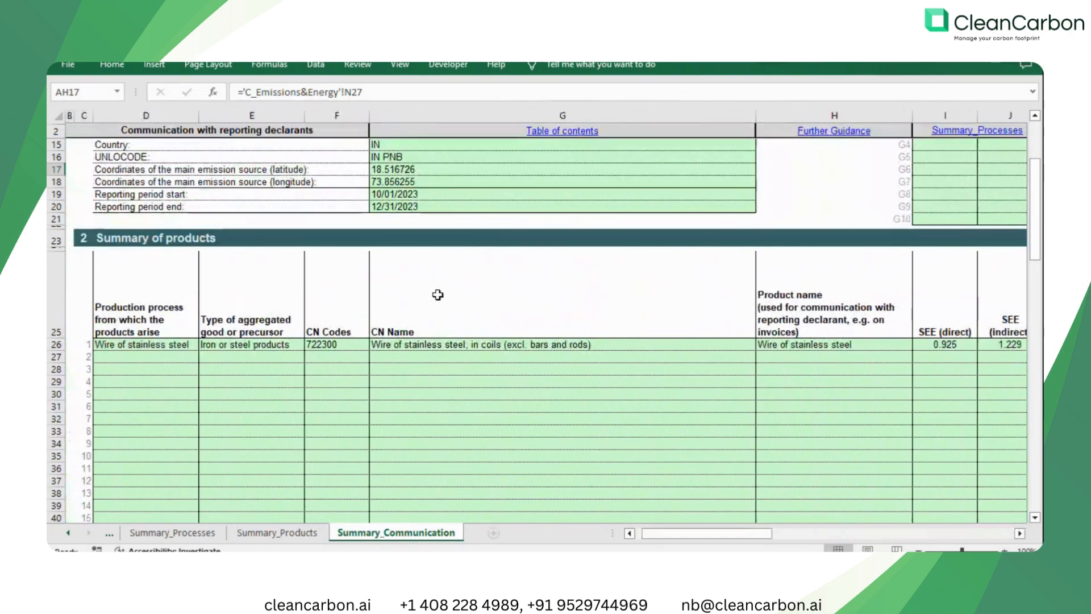
{"action": "scroll", "coordinate": [438, 294], "scroll_direction": "up", "scroll_amount": 1}
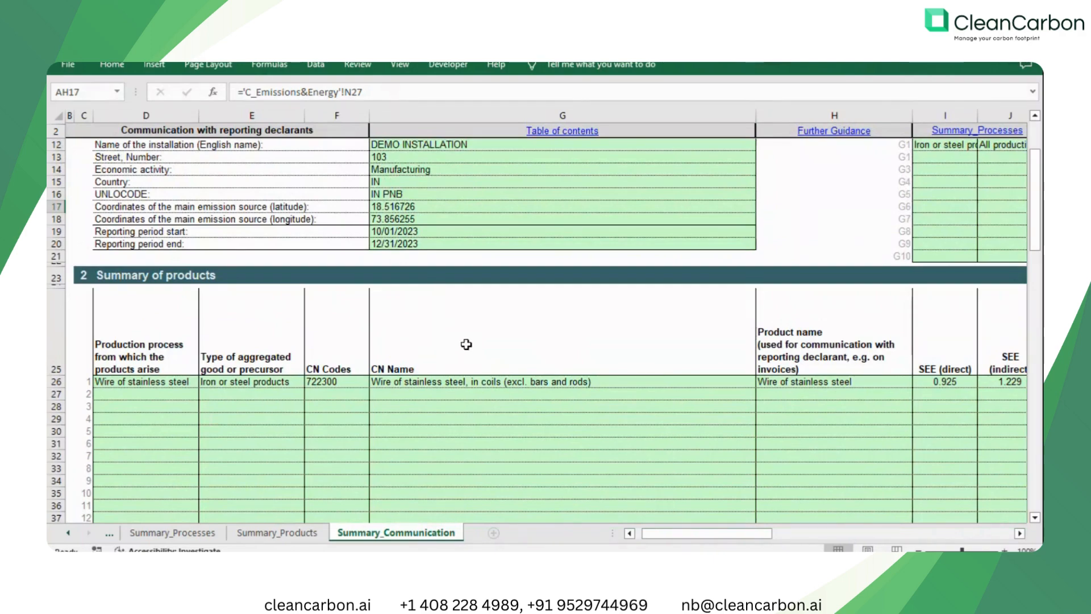
{"action": "scroll", "coordinate": [484, 338], "scroll_direction": "up", "scroll_amount": 3}
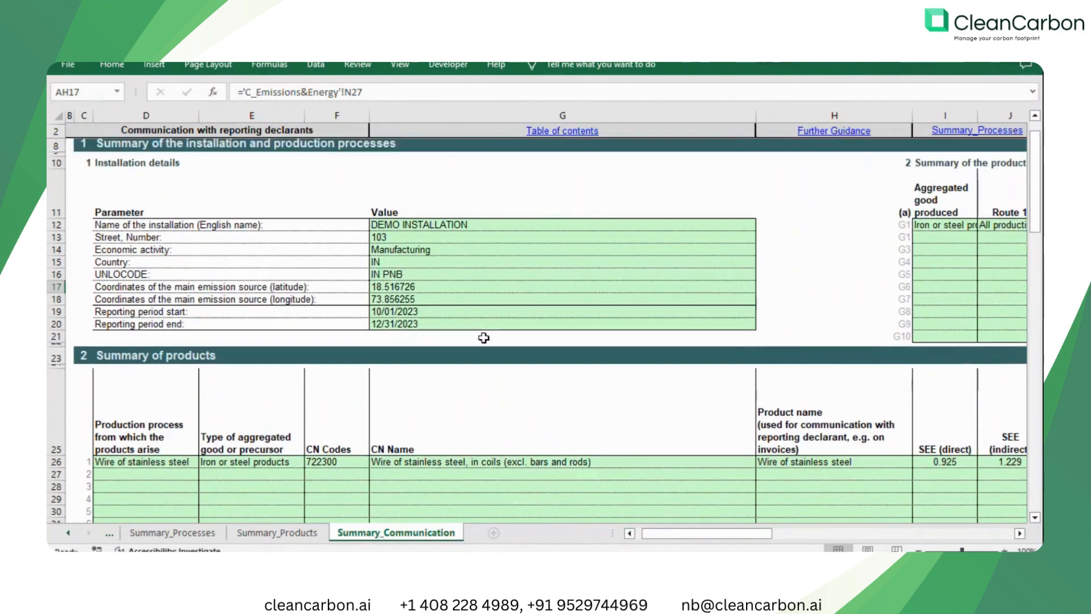